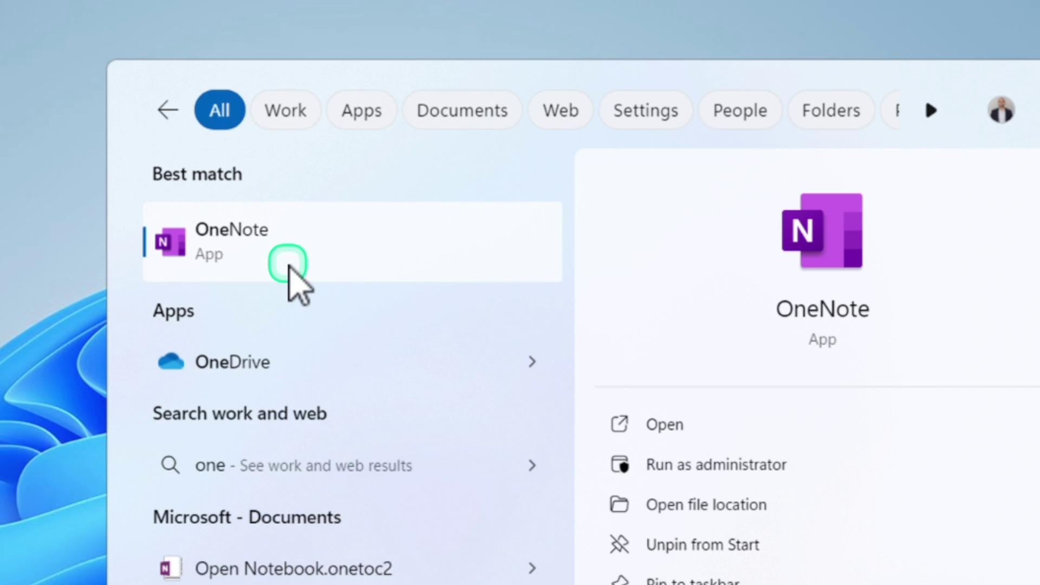
Launch OneNote from the best match in Windows Start search
{"action": "left_click", "coordinate": [287, 268]}
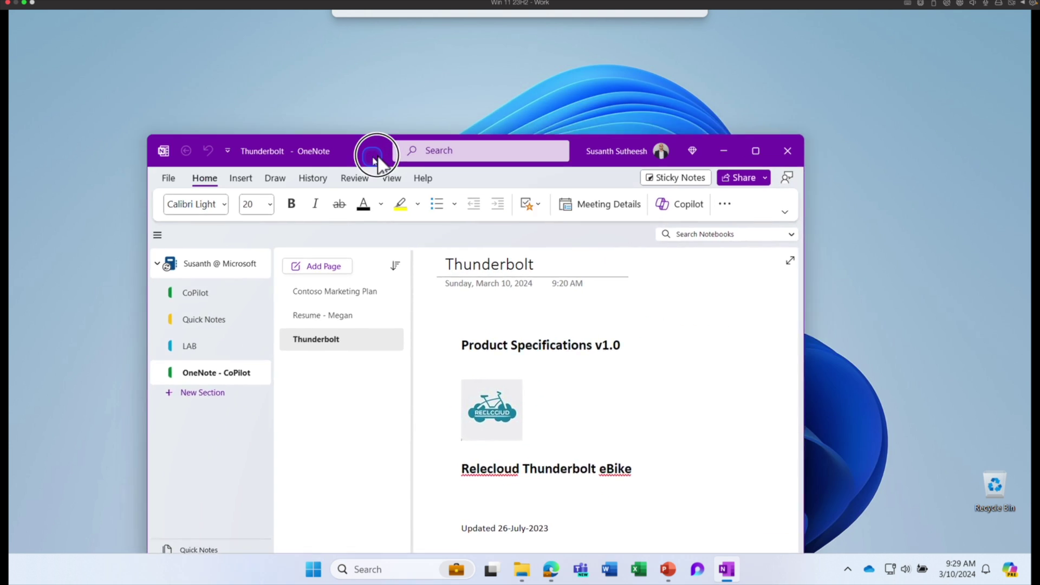
Maximize the OneNote window and view notebook info before returning to the Thunderbolt page
{"action": "left_click_drag", "start_coordinate": [378, 162], "coordinate": [386, 117]}
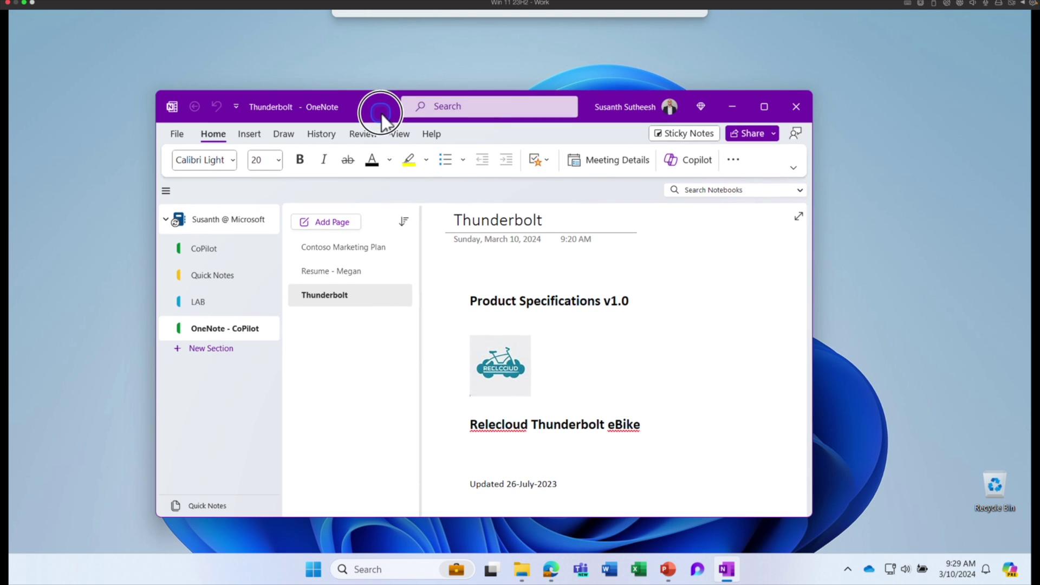
{"action": "left_click", "coordinate": [764, 106]}
{"action": "left_click", "coordinate": [30, 49]}
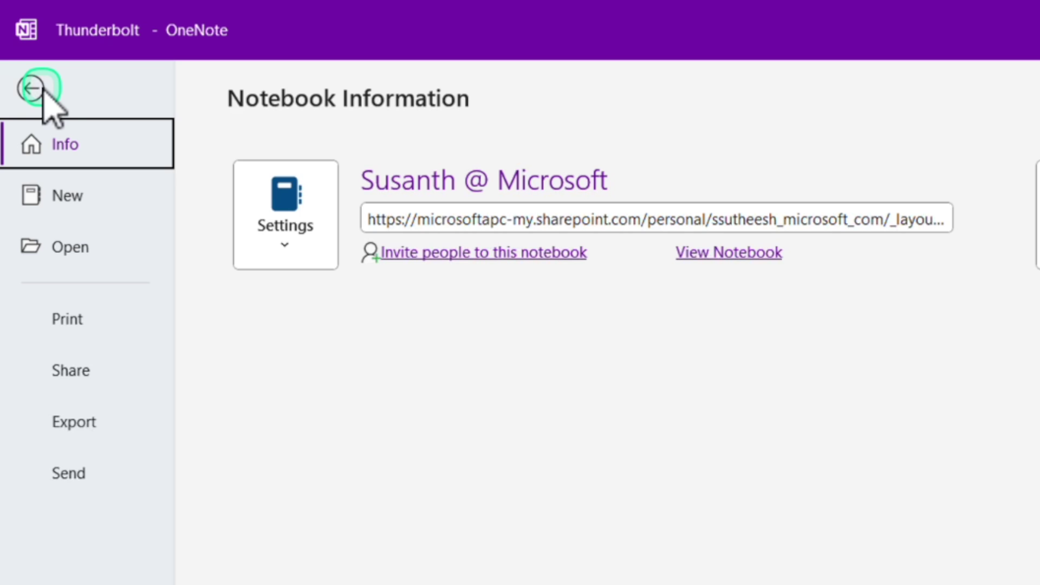
{"action": "left_click", "coordinate": [31, 88]}
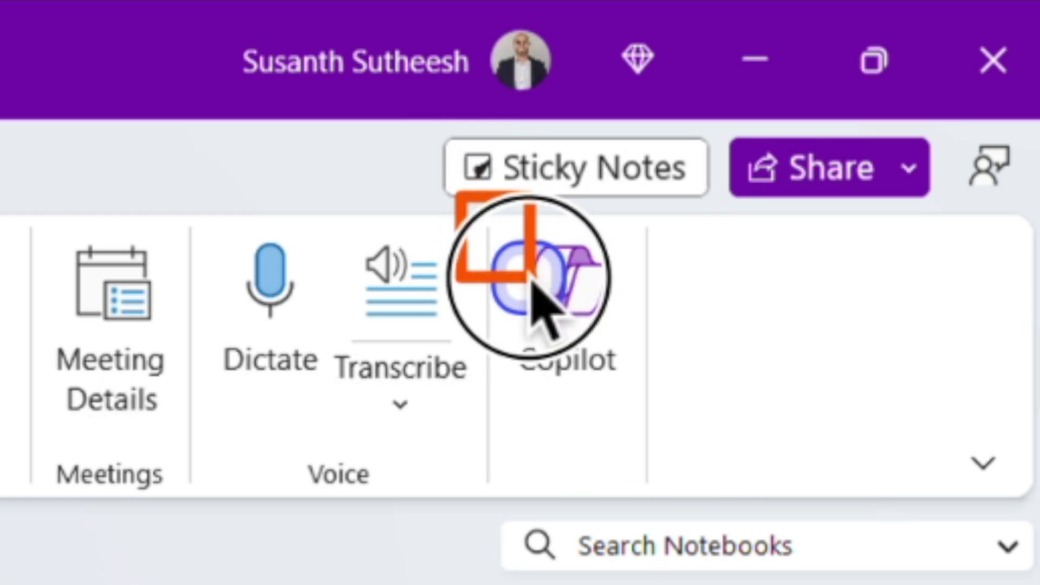
Open the Copilot pane beside the Thunderbolt page
{"action": "key", "text": "alt"}
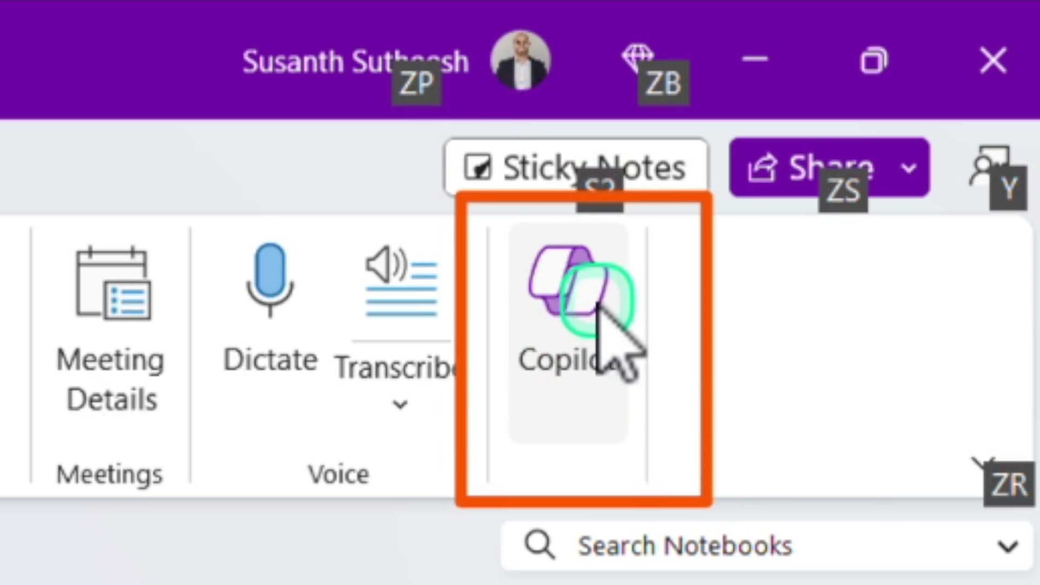
{"action": "key", "text": "alt"}
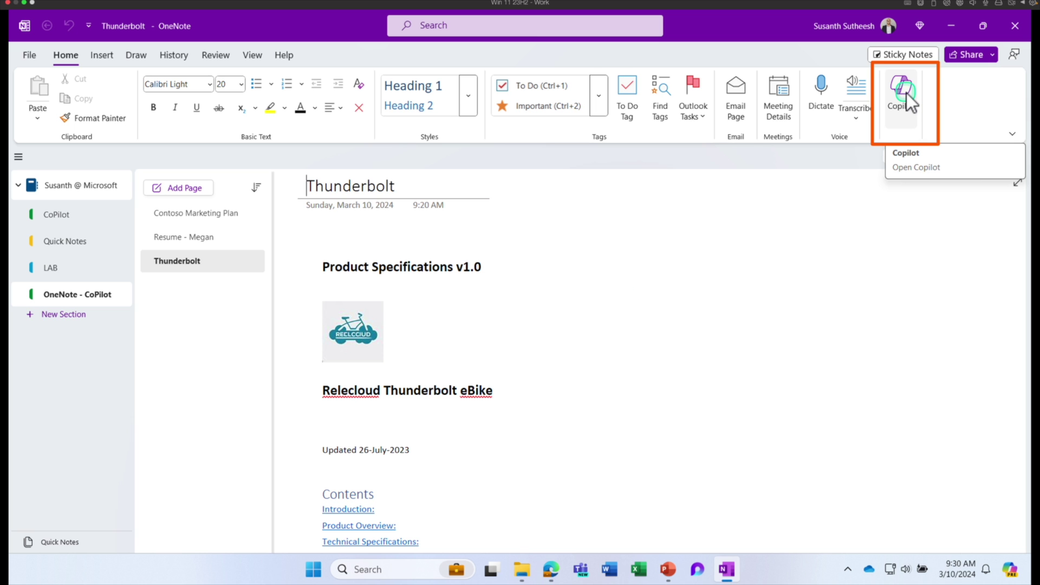
{"action": "left_click", "coordinate": [906, 93]}
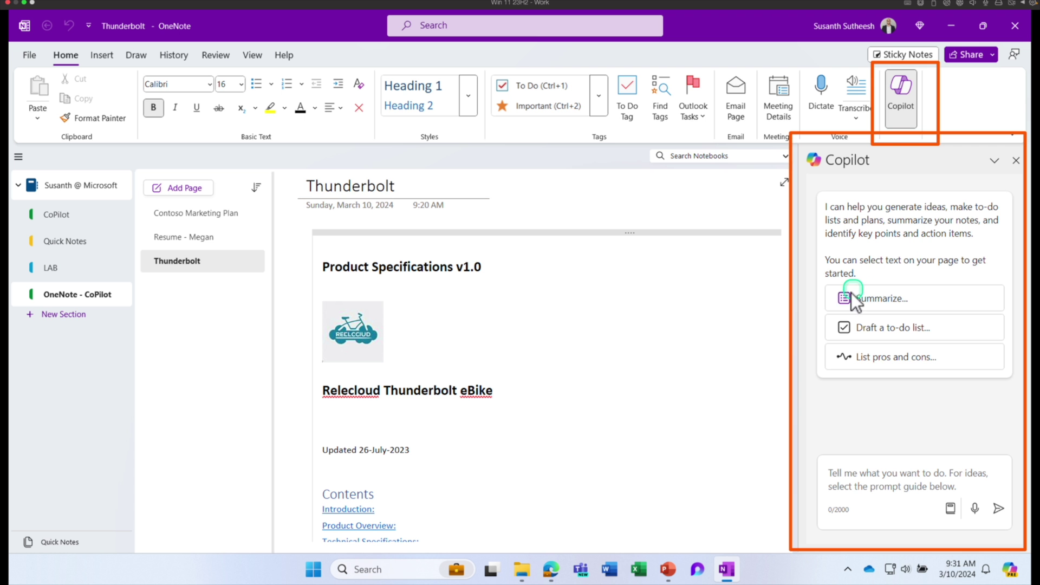
Put the Summarize prompt starter into Copilot's prompt box for the Thunderbolt page
{"action": "left_click", "coordinate": [784, 421]}
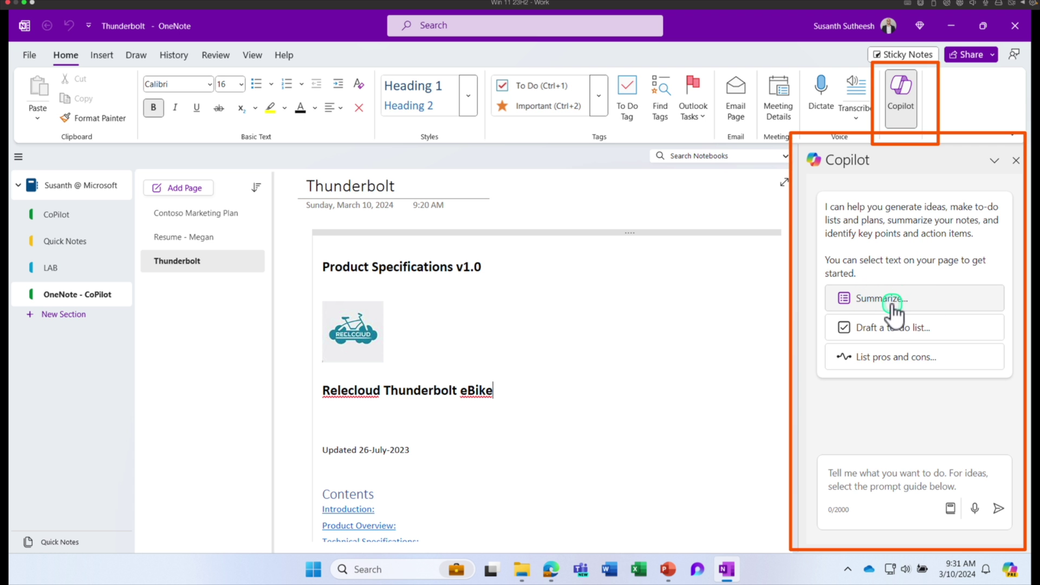
{"action": "left_click", "coordinate": [857, 322]}
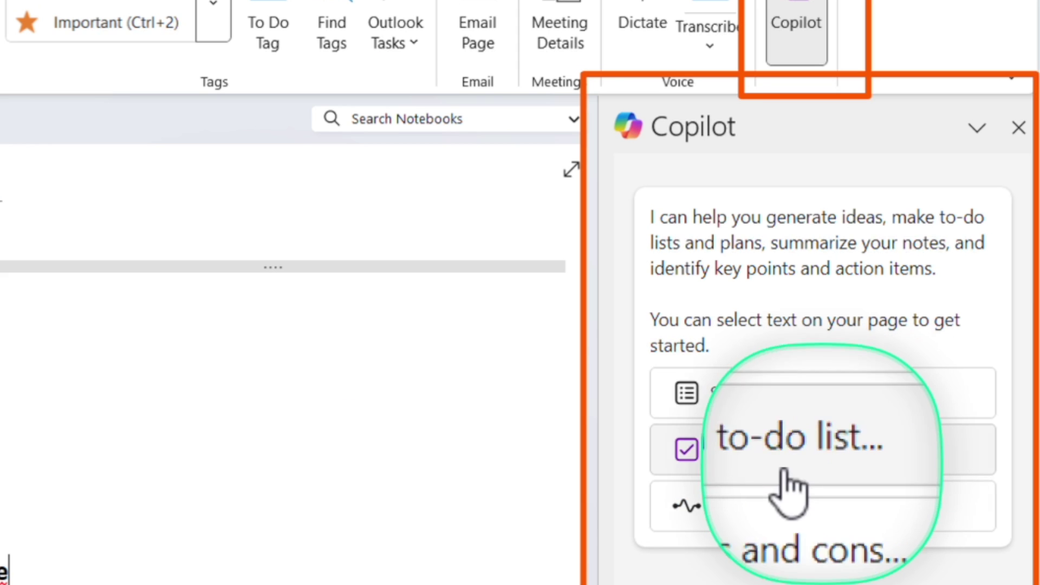
{"action": "left_click", "coordinate": [856, 356]}
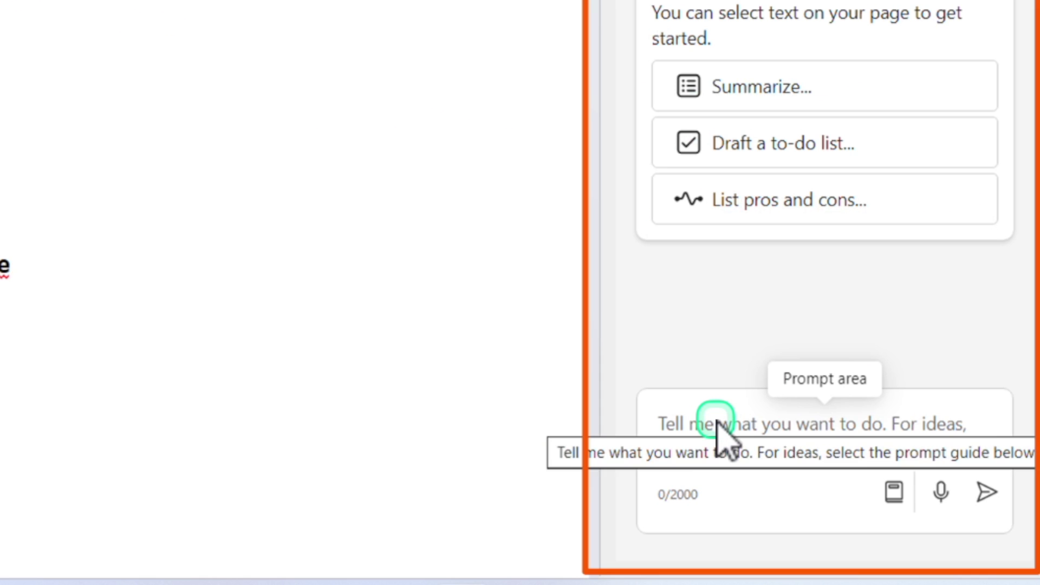
{"action": "left_click", "coordinate": [719, 425]}
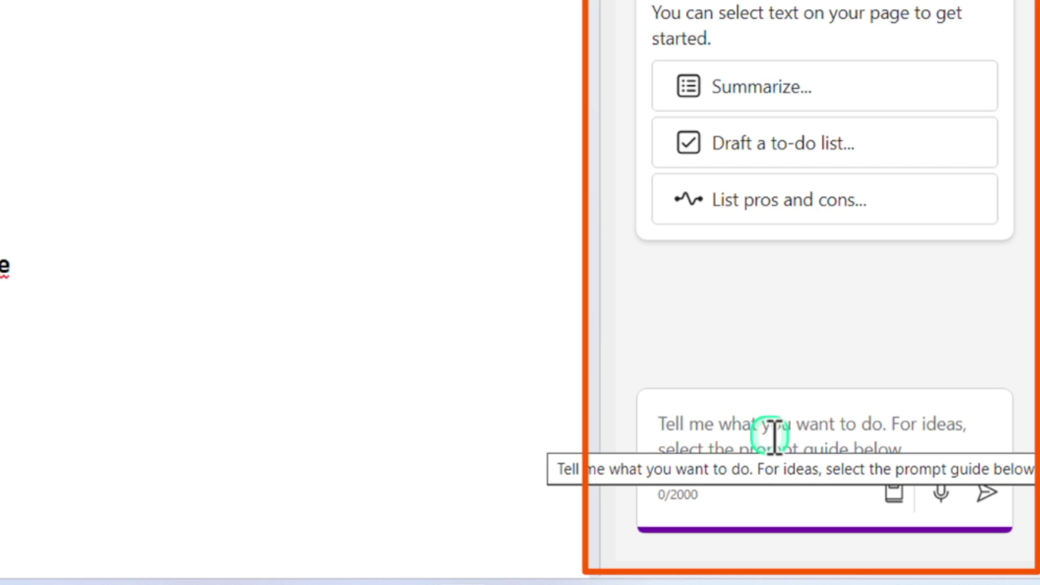
{"action": "left_click", "coordinate": [769, 93]}
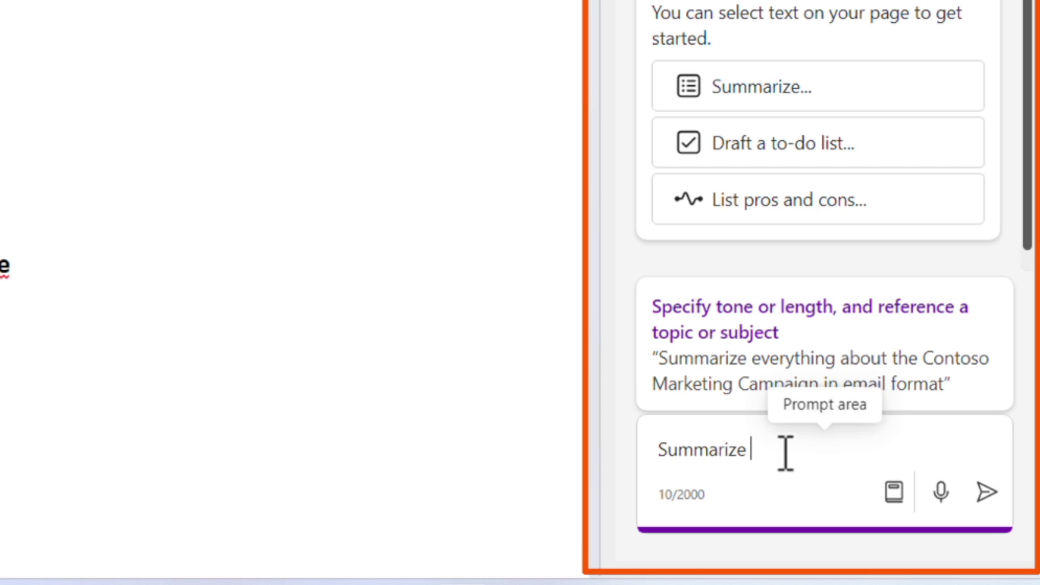
{"action": "left_click", "coordinate": [396, 89]}
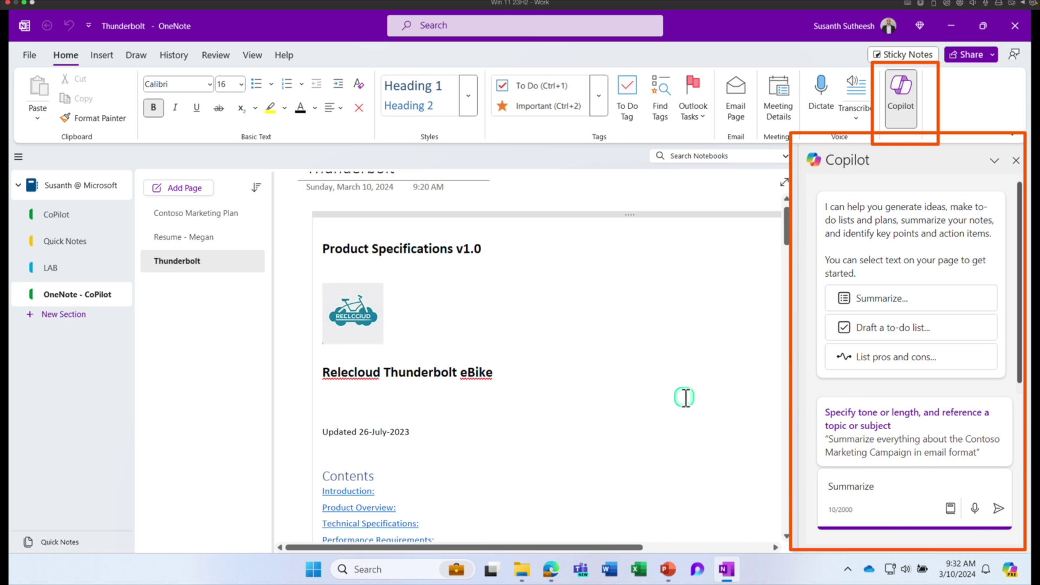
{"action": "scroll", "coordinate": [600, 388], "scroll_direction": "down", "scroll_amount": 8}
Review the Thunderbolt page down through Quality and Testing, Safety and Compliance and Maintenance
{"action": "scroll", "coordinate": [601, 388], "scroll_direction": "up", "scroll_amount": 6}
{"action": "left_click", "coordinate": [600, 387]}
{"action": "scroll", "coordinate": [600, 387], "scroll_direction": "down", "scroll_amount": 1}
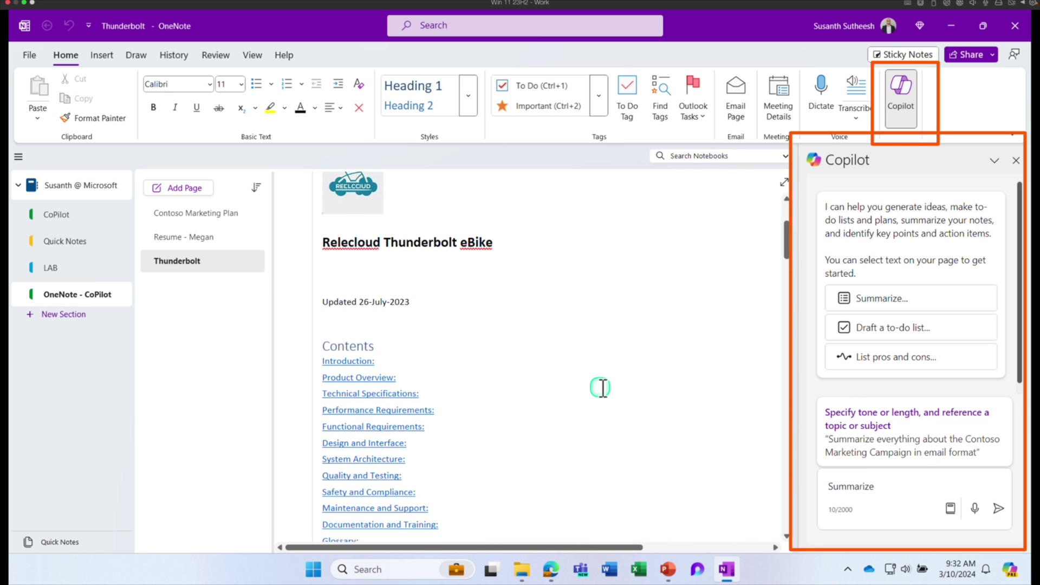
{"action": "scroll", "coordinate": [600, 387], "scroll_direction": "down", "scroll_amount": 6}
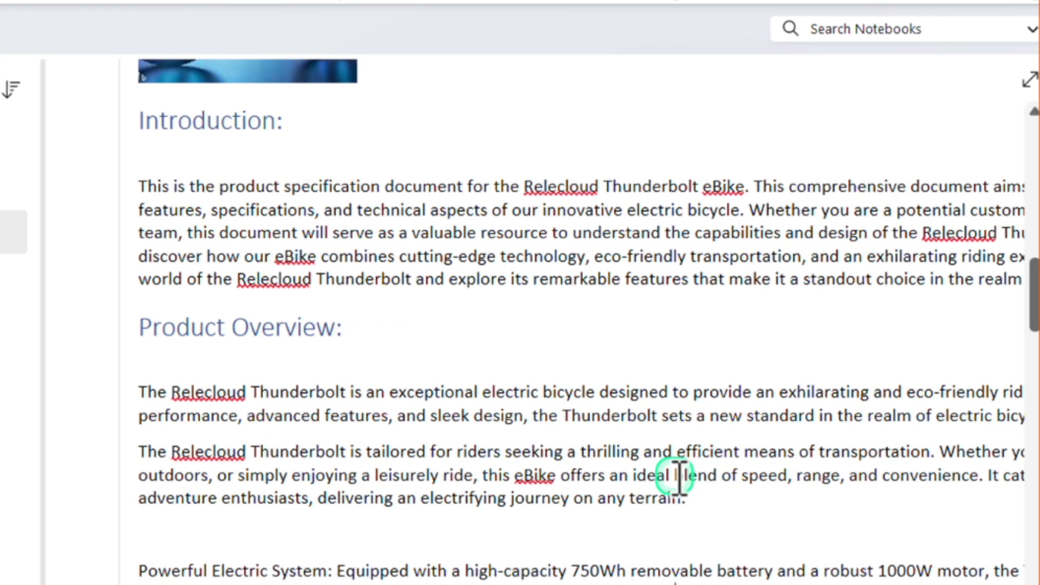
{"action": "scroll", "coordinate": [679, 477], "scroll_direction": "down", "scroll_amount": 15}
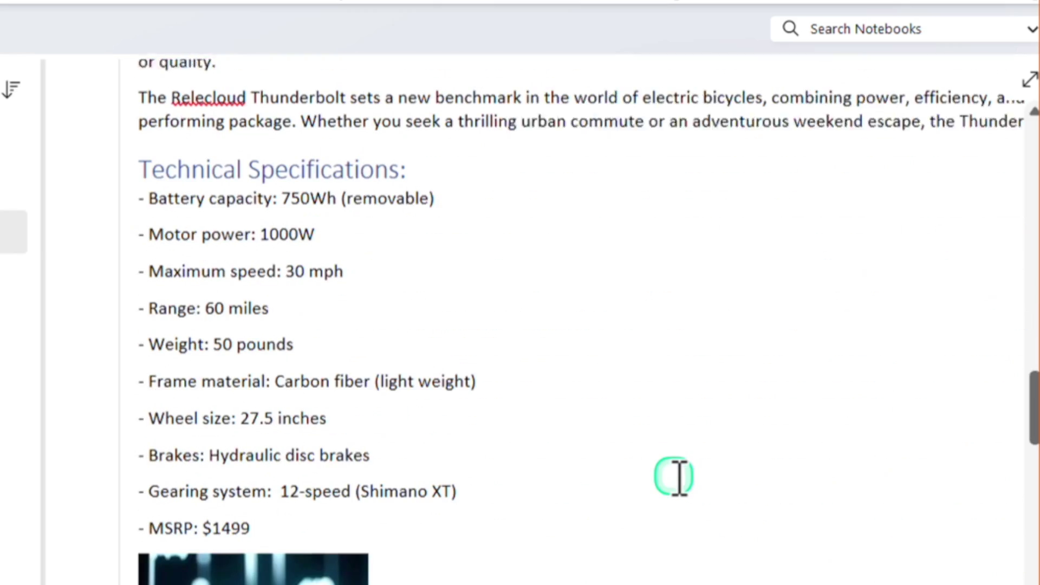
{"action": "scroll", "coordinate": [678, 476], "scroll_direction": "down", "scroll_amount": 10}
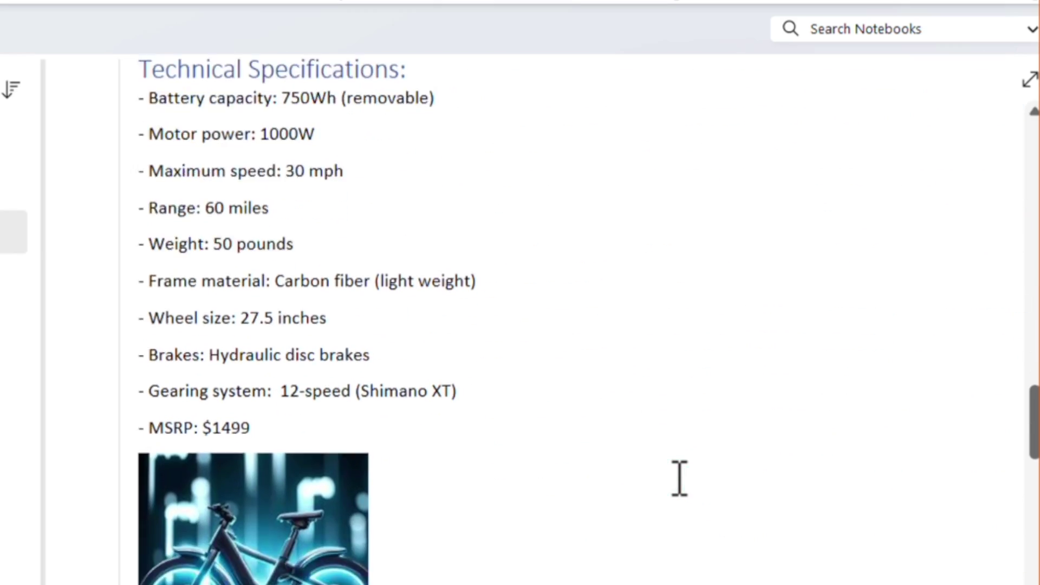
{"action": "scroll", "coordinate": [678, 476], "scroll_direction": "down", "scroll_amount": 10}
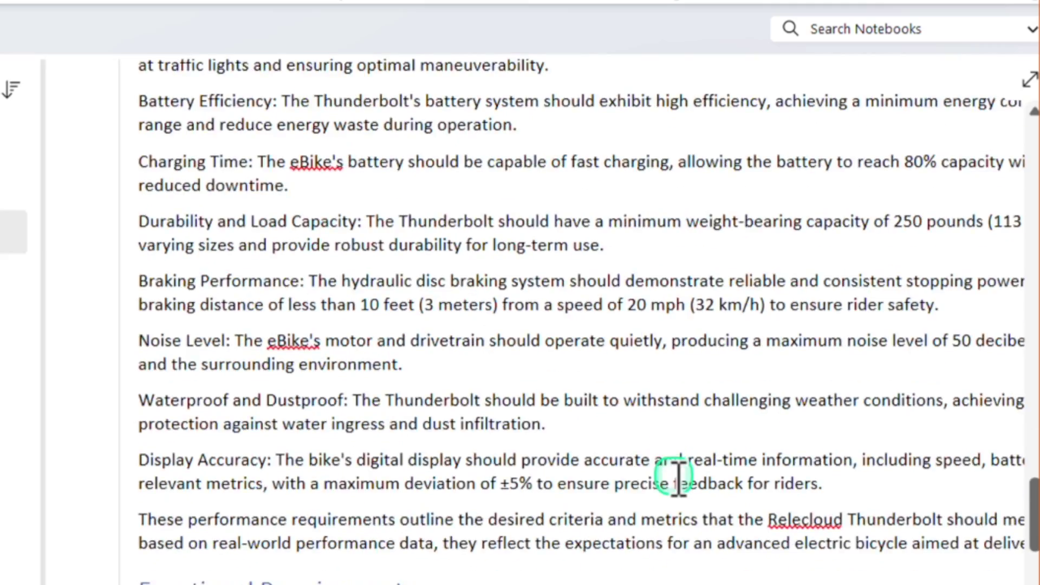
{"action": "scroll", "coordinate": [679, 480], "scroll_direction": "down", "scroll_amount": 15}
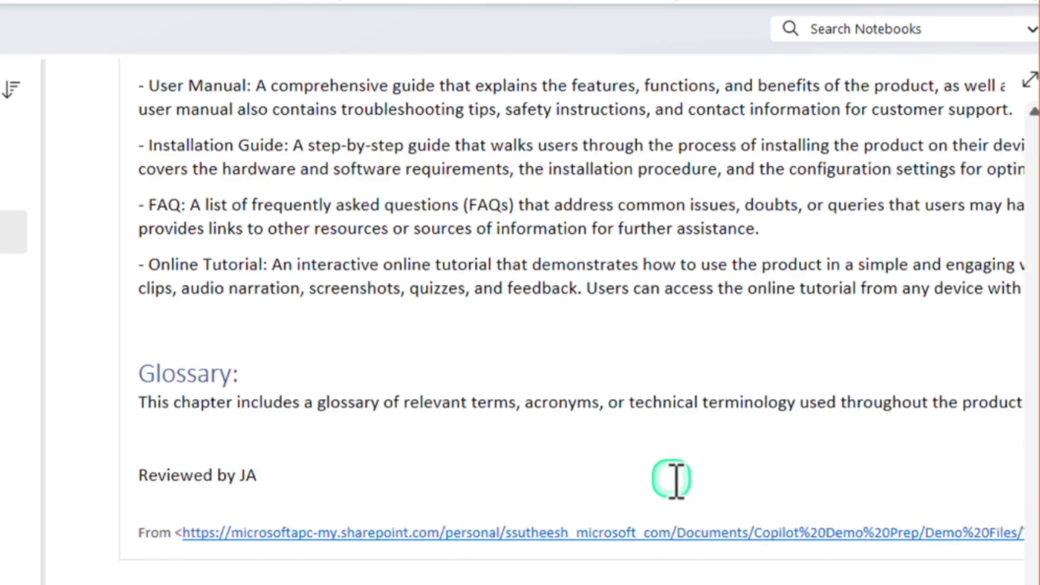
{"action": "scroll", "coordinate": [676, 479], "scroll_direction": "up", "scroll_amount": 10}
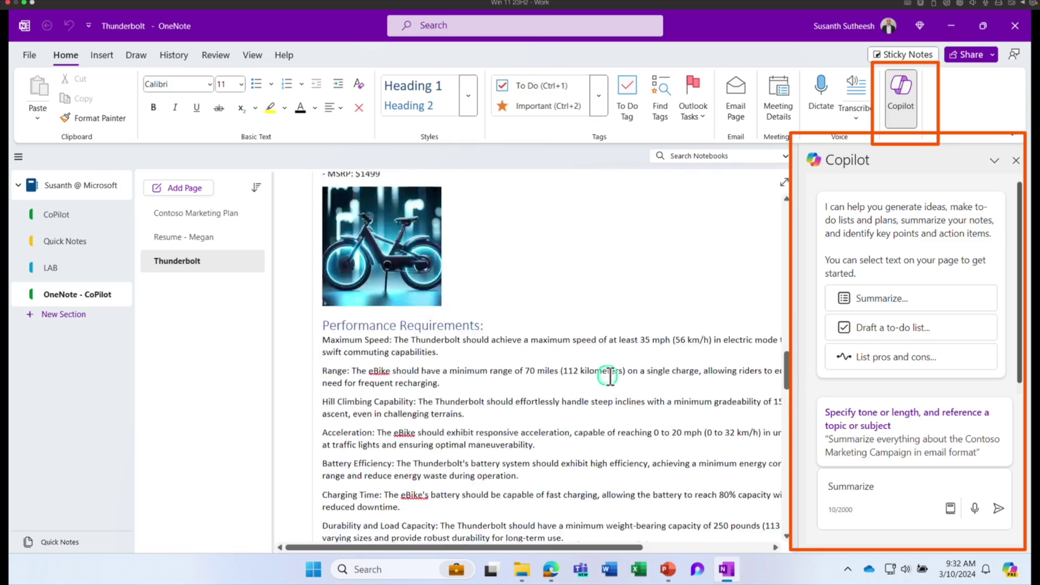
{"action": "scroll", "coordinate": [606, 378], "scroll_direction": "down", "scroll_amount": 2}
{"action": "scroll", "coordinate": [606, 377], "scroll_direction": "down", "scroll_amount": 12}
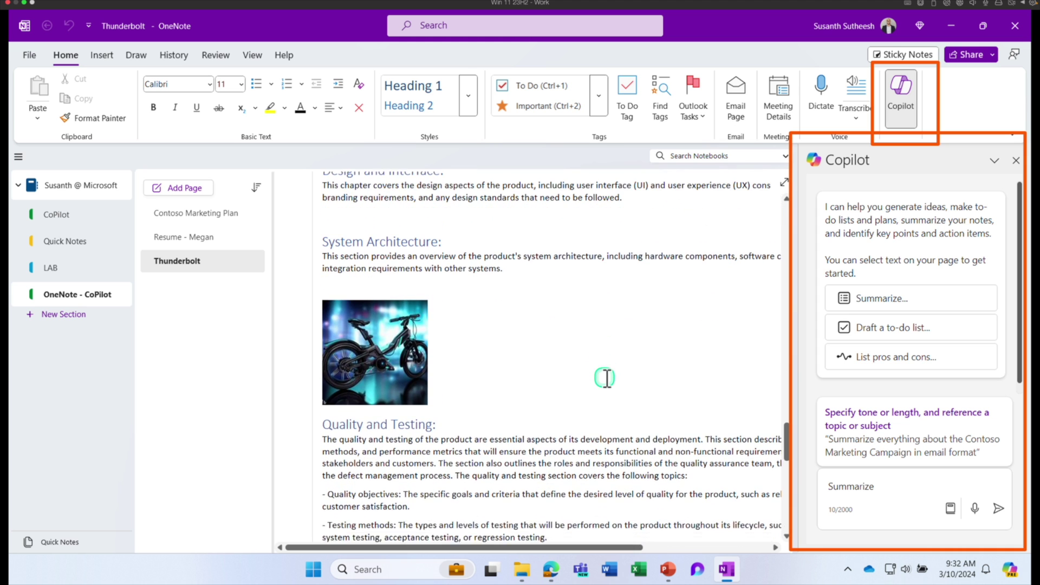
{"action": "scroll", "coordinate": [605, 377], "scroll_direction": "down", "scroll_amount": 2}
{"action": "scroll", "coordinate": [605, 378], "scroll_direction": "down", "scroll_amount": 3}
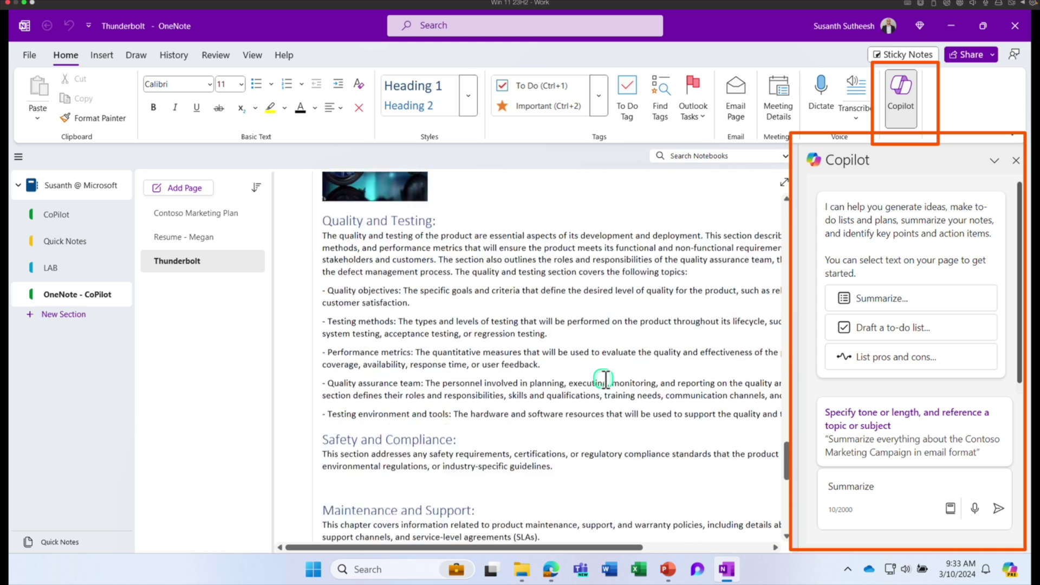
{"action": "scroll", "coordinate": [605, 378], "scroll_direction": "down", "scroll_amount": 3}
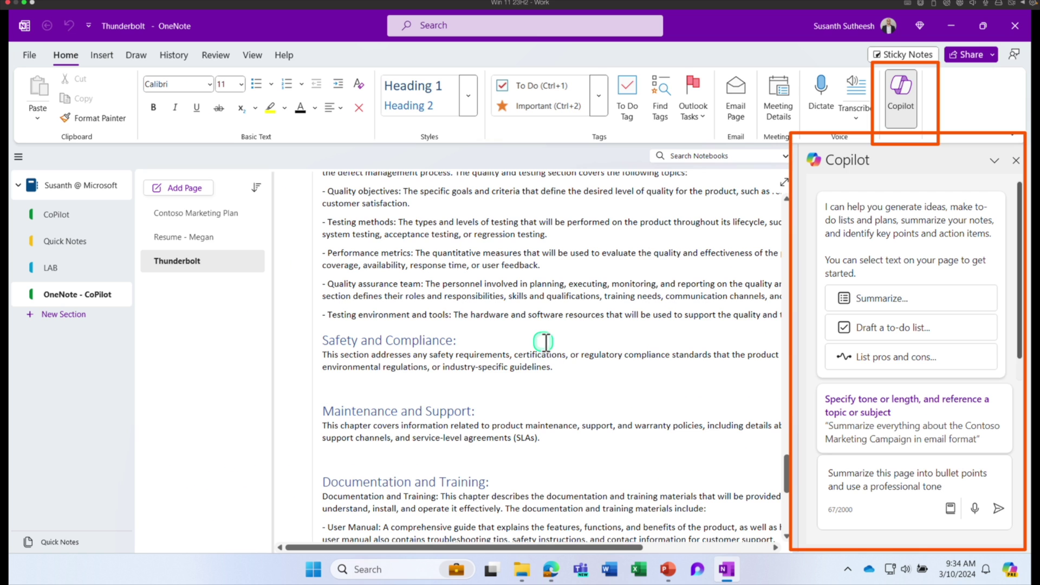
Send the Summarize request and receive a bulleted summary citing the $1499 MSRP
{"action": "scroll", "coordinate": [98, 134], "scroll_direction": "up", "scroll_amount": 15}
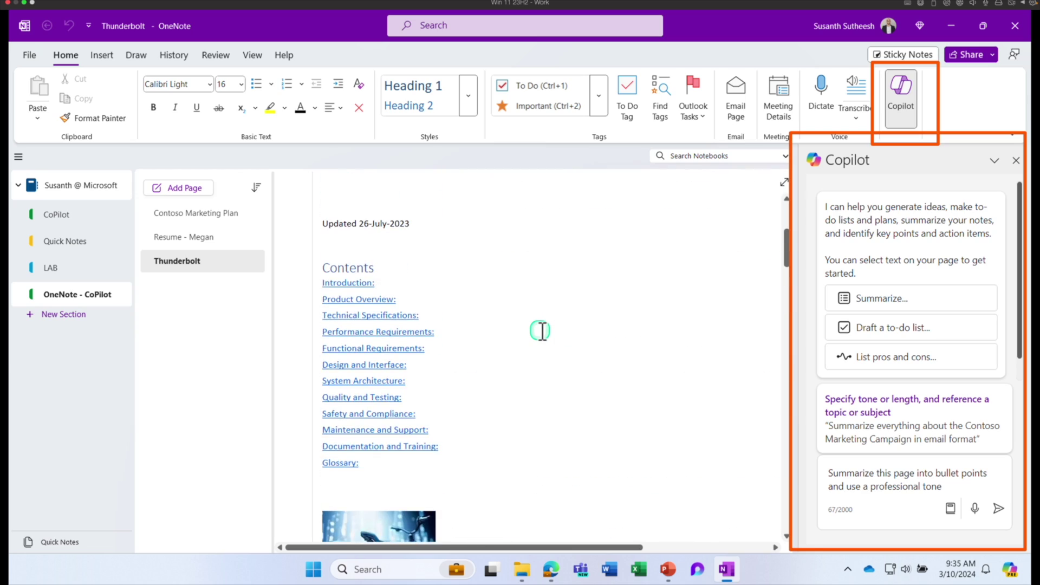
{"action": "scroll", "coordinate": [540, 330], "scroll_direction": "down", "scroll_amount": 20}
{"action": "scroll", "coordinate": [540, 330], "scroll_direction": "down", "scroll_amount": 10}
{"action": "scroll", "coordinate": [553, 328], "scroll_direction": "up", "scroll_amount": 15}
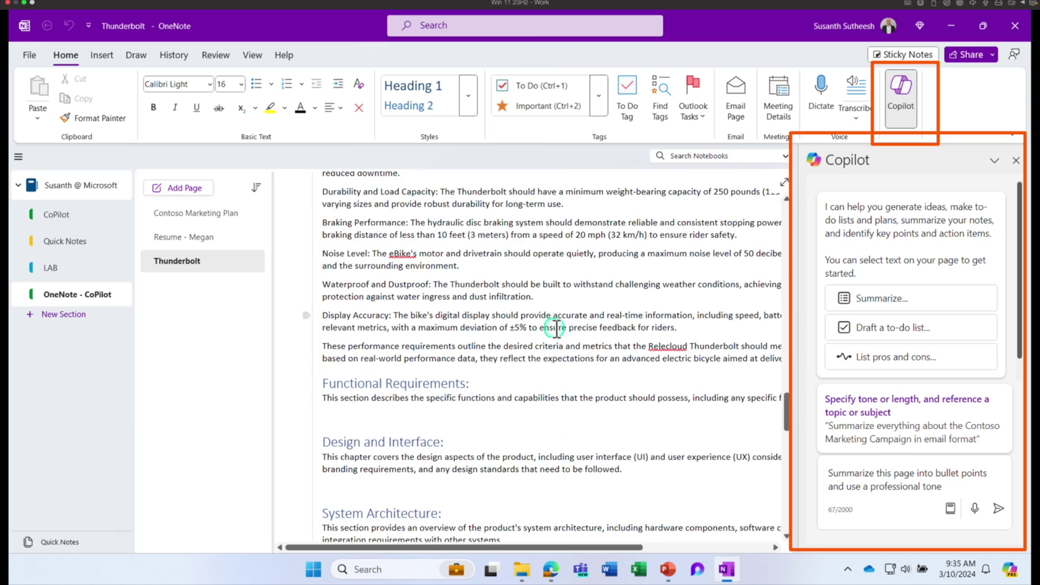
{"action": "left_click", "coordinate": [997, 509]}
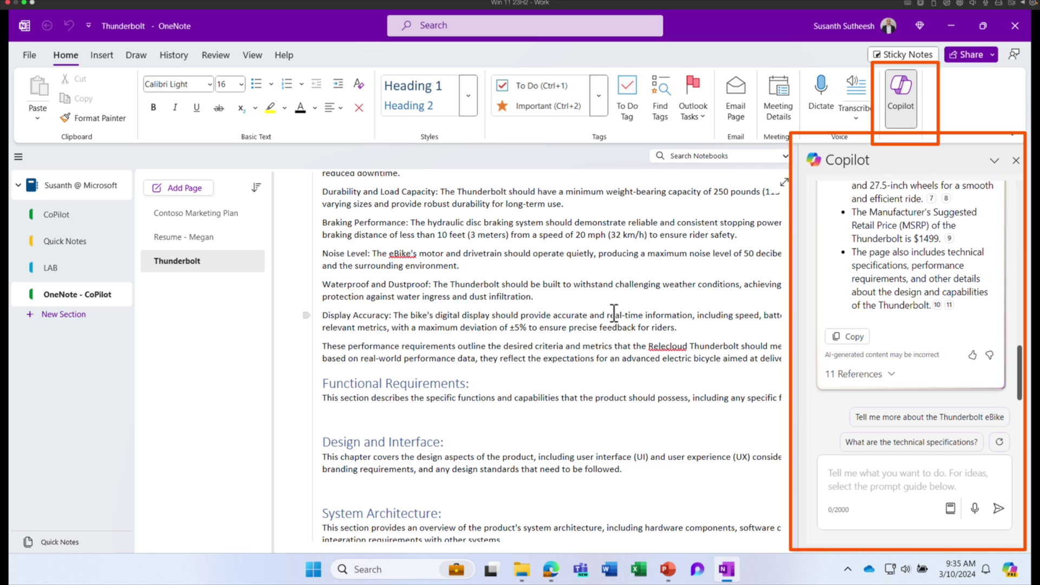
Read through the bulleted summary and preview citation 11's Performance Requirements source
{"action": "left_click", "coordinate": [855, 269]}
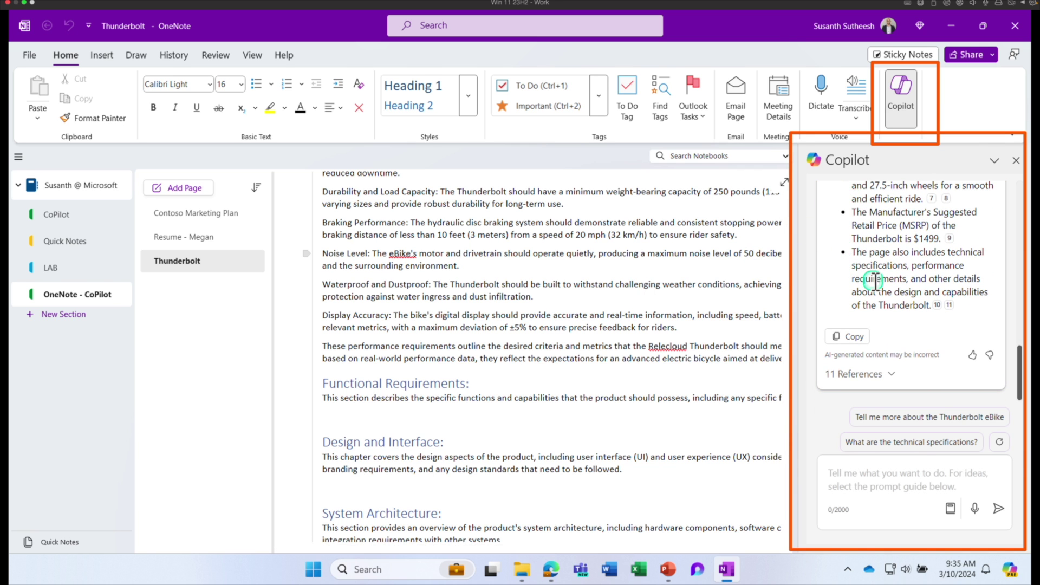
{"action": "scroll", "coordinate": [874, 280], "scroll_direction": "up", "scroll_amount": 5}
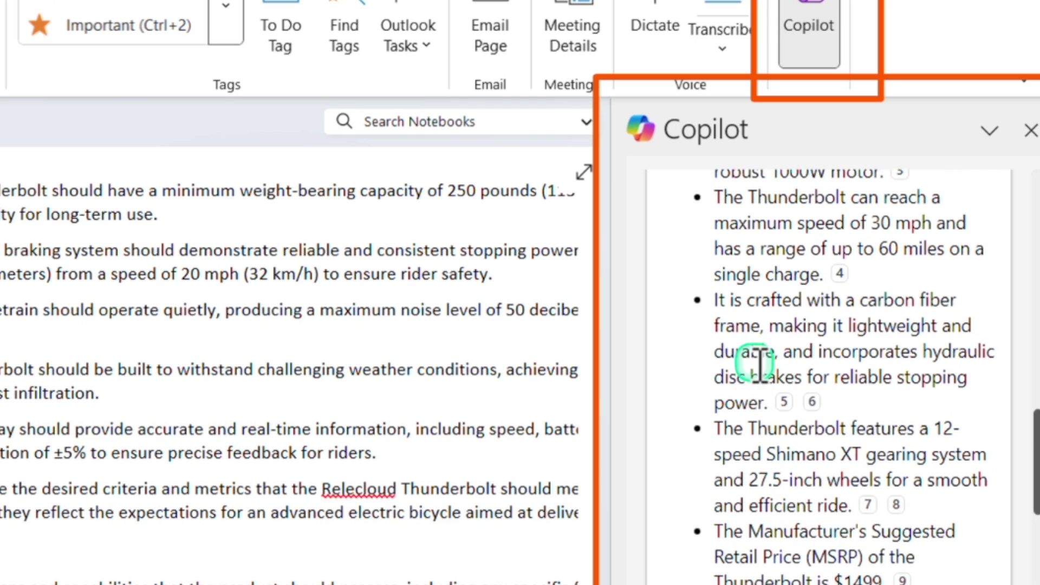
{"action": "scroll", "coordinate": [760, 364], "scroll_direction": "up", "scroll_amount": 6}
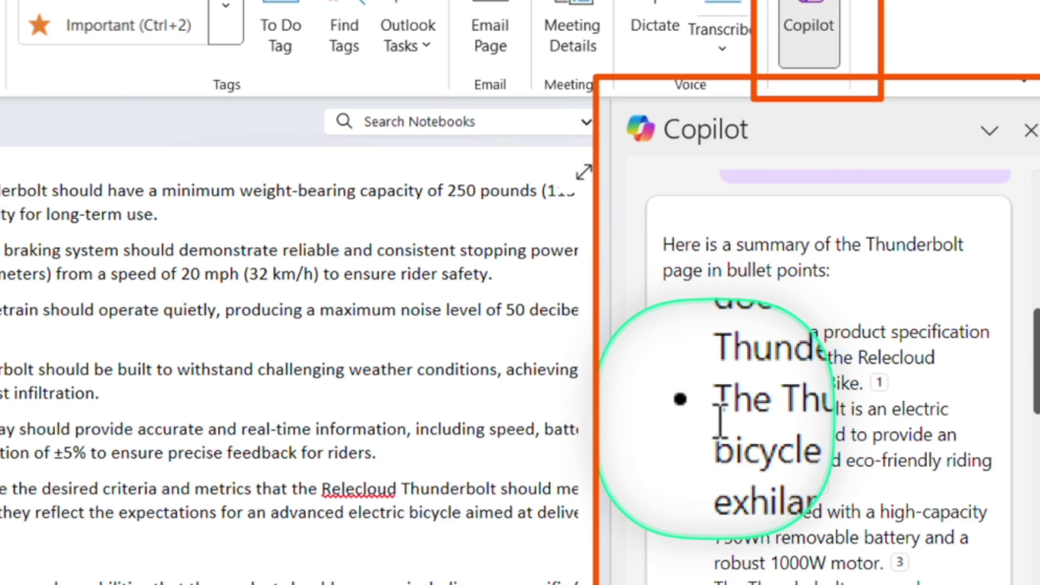
{"action": "scroll", "coordinate": [712, 418], "scroll_direction": "down", "scroll_amount": 2}
{"action": "scroll", "coordinate": [719, 418], "scroll_direction": "down", "scroll_amount": 15}
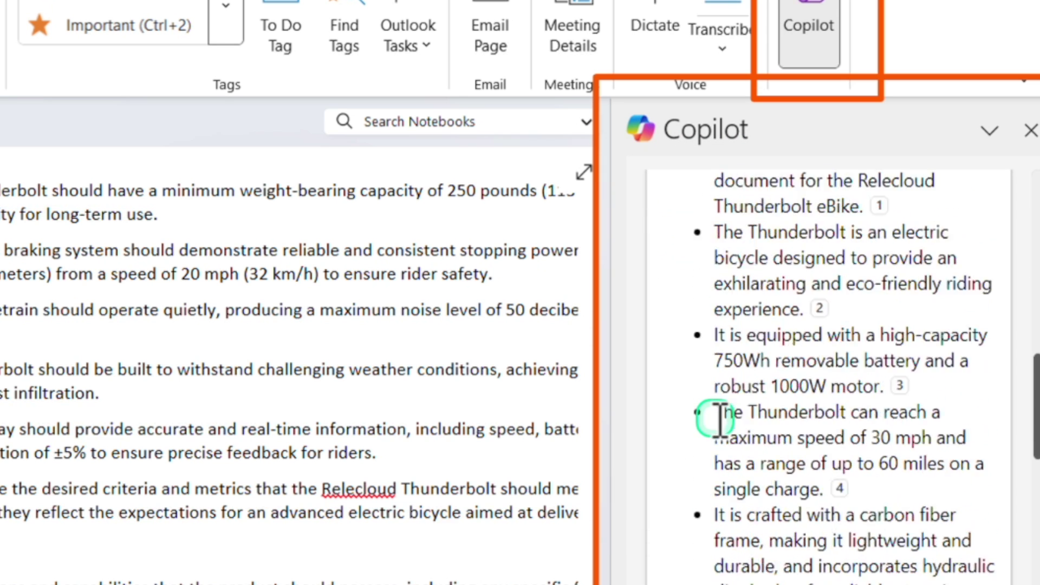
{"action": "scroll", "coordinate": [719, 418], "scroll_direction": "up", "scroll_amount": 10}
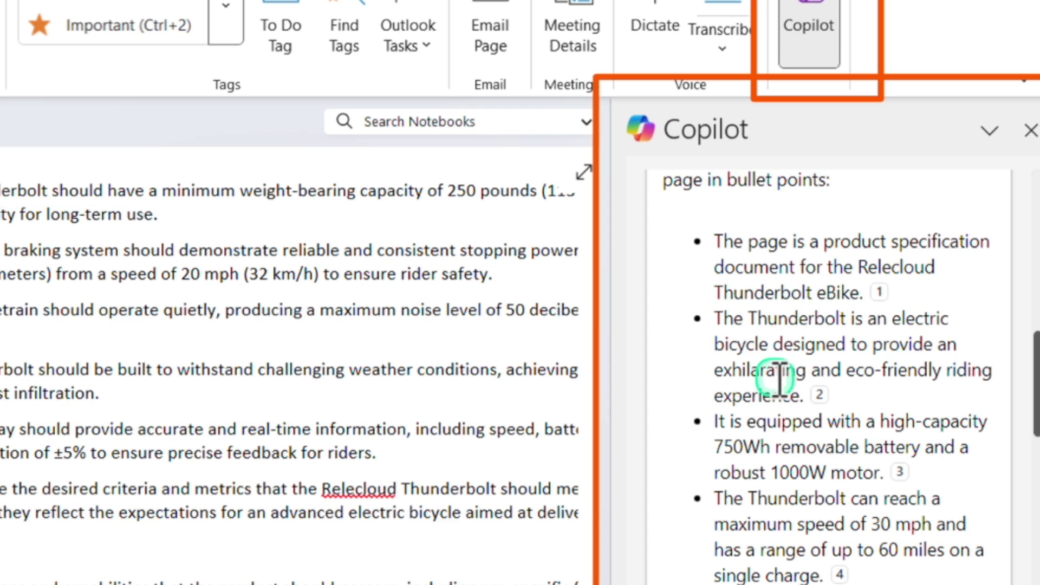
{"action": "scroll", "coordinate": [786, 401], "scroll_direction": "down", "scroll_amount": 3}
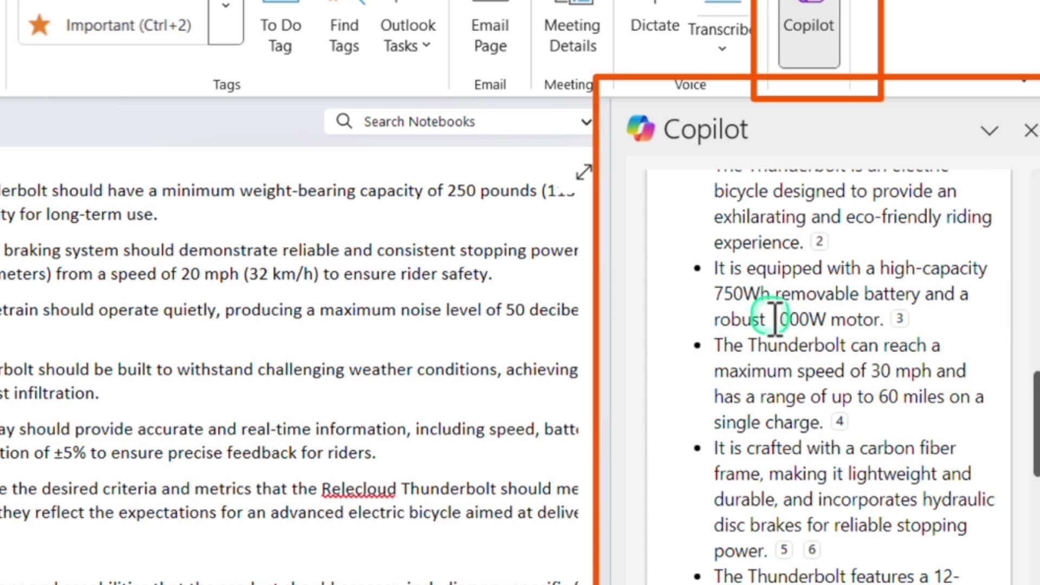
{"action": "scroll", "coordinate": [773, 391], "scroll_direction": "down", "scroll_amount": 6}
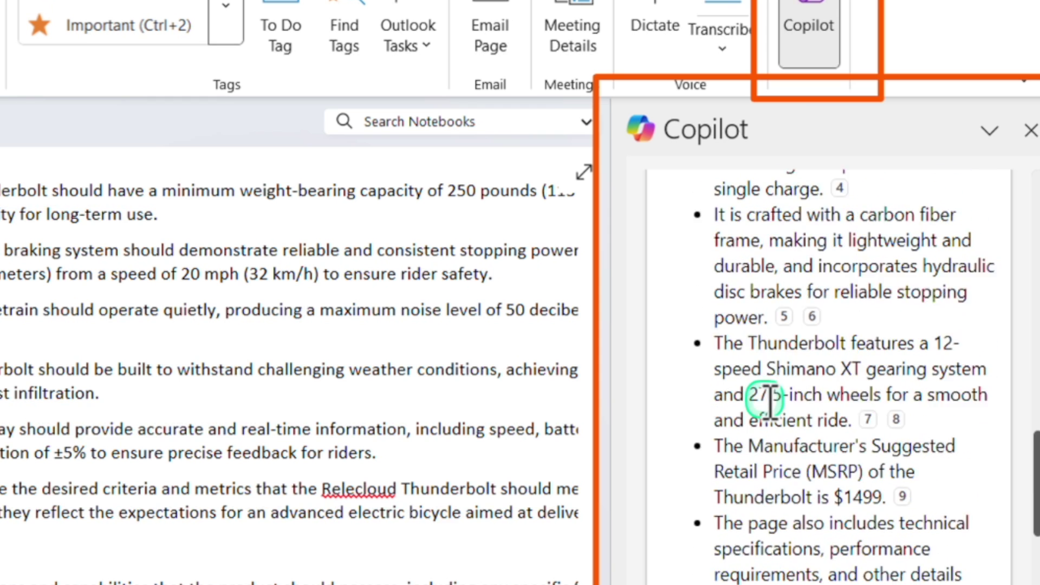
{"action": "scroll", "coordinate": [769, 403], "scroll_direction": "down", "scroll_amount": 4}
{"action": "scroll", "coordinate": [769, 403], "scroll_direction": "up", "scroll_amount": 5}
{"action": "scroll", "coordinate": [769, 404], "scroll_direction": "down", "scroll_amount": 4}
{"action": "scroll", "coordinate": [769, 404], "scroll_direction": "down", "scroll_amount": 1}
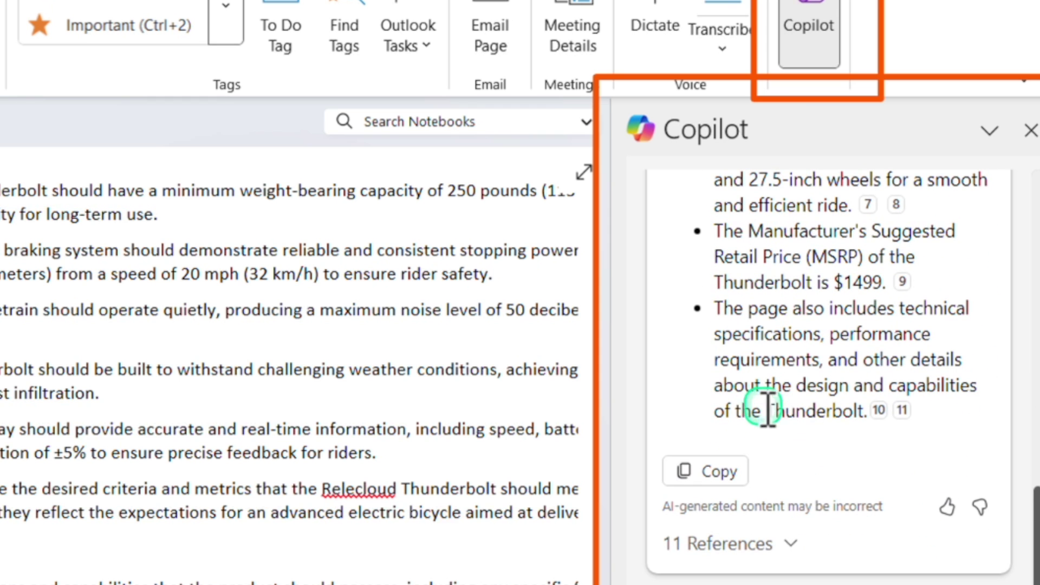
{"action": "mouse_move", "coordinate": [901, 411]}
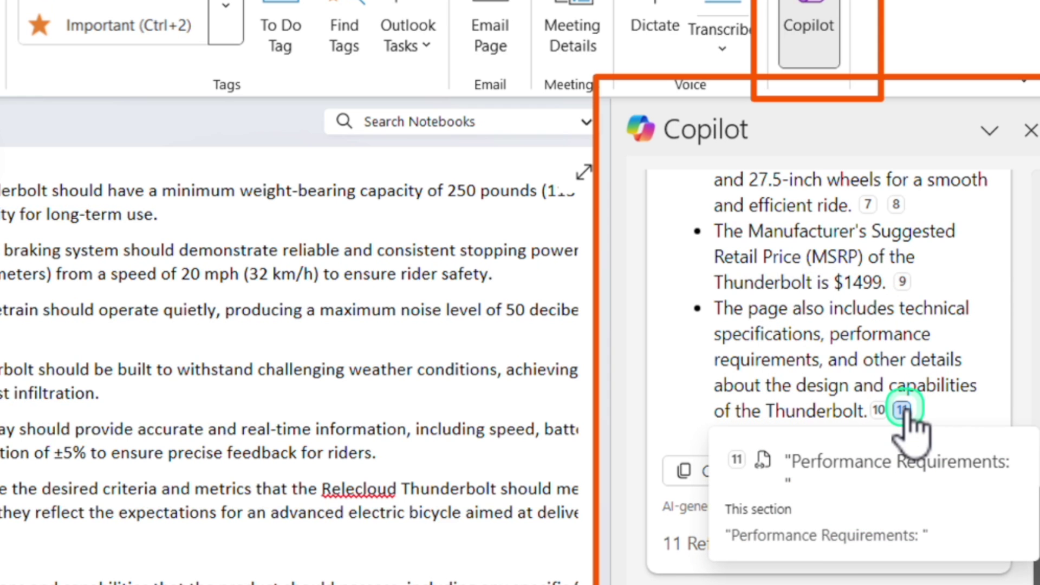
Jump to the page passages cited by references 11, 9, 8 and 4
{"action": "left_click", "coordinate": [901, 409]}
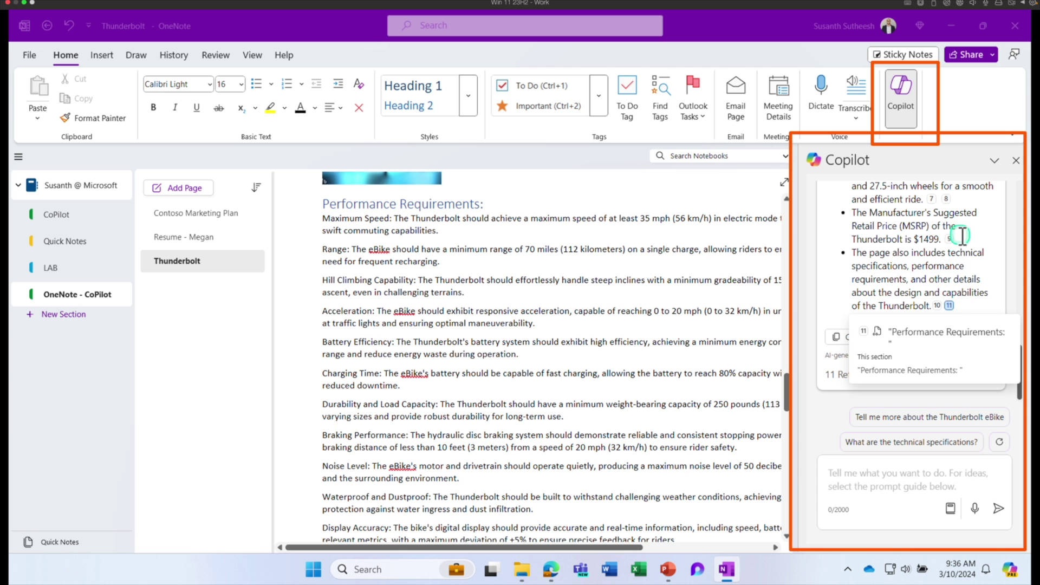
{"action": "left_click", "coordinate": [949, 239]}
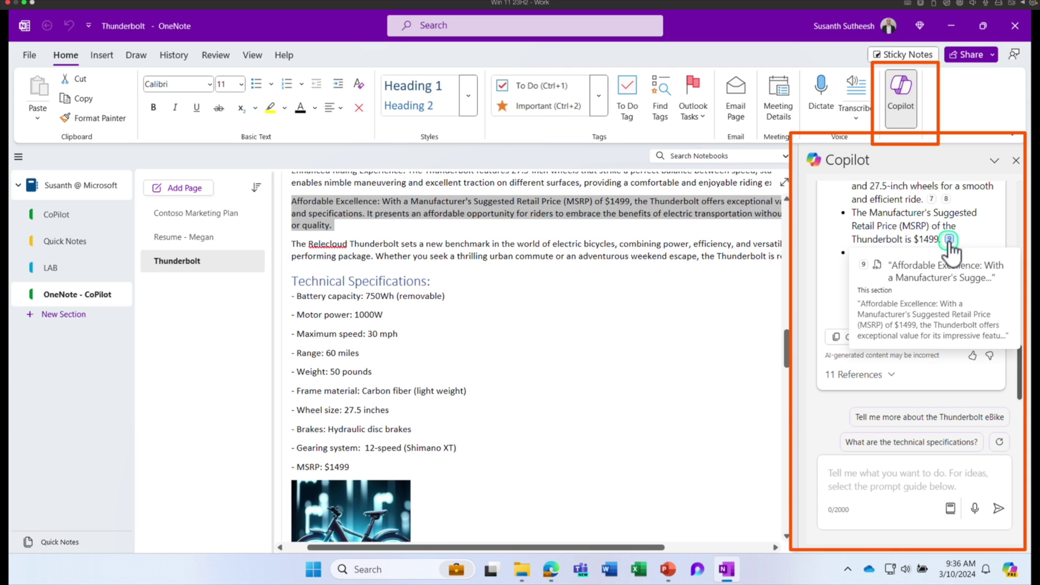
{"action": "scroll", "coordinate": [949, 246], "scroll_direction": "up", "scroll_amount": 1}
{"action": "left_click", "coordinate": [946, 237]}
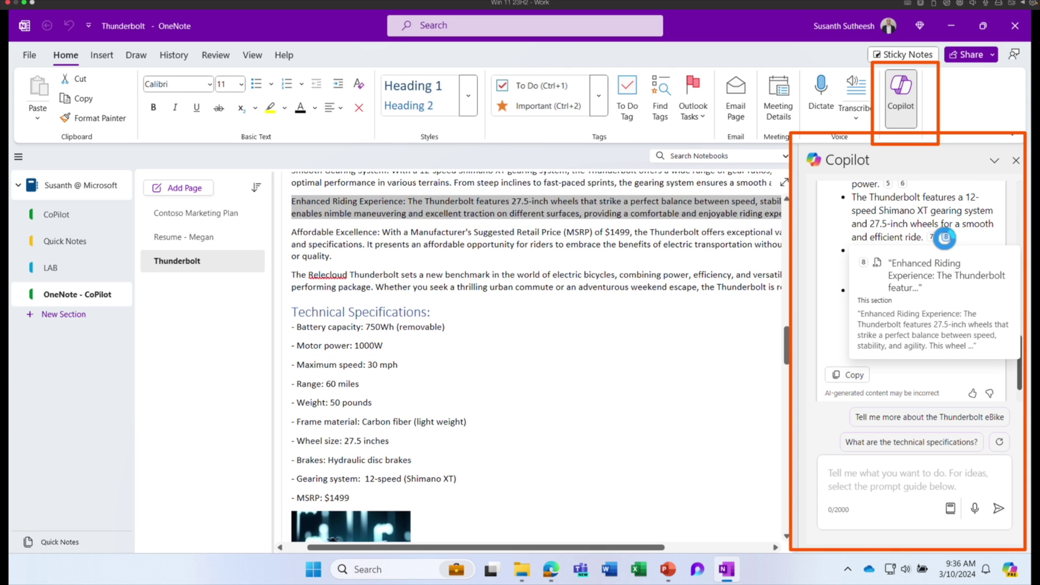
{"action": "scroll", "coordinate": [946, 238], "scroll_direction": "up", "scroll_amount": 3}
{"action": "mouse_move", "coordinate": [915, 207]}
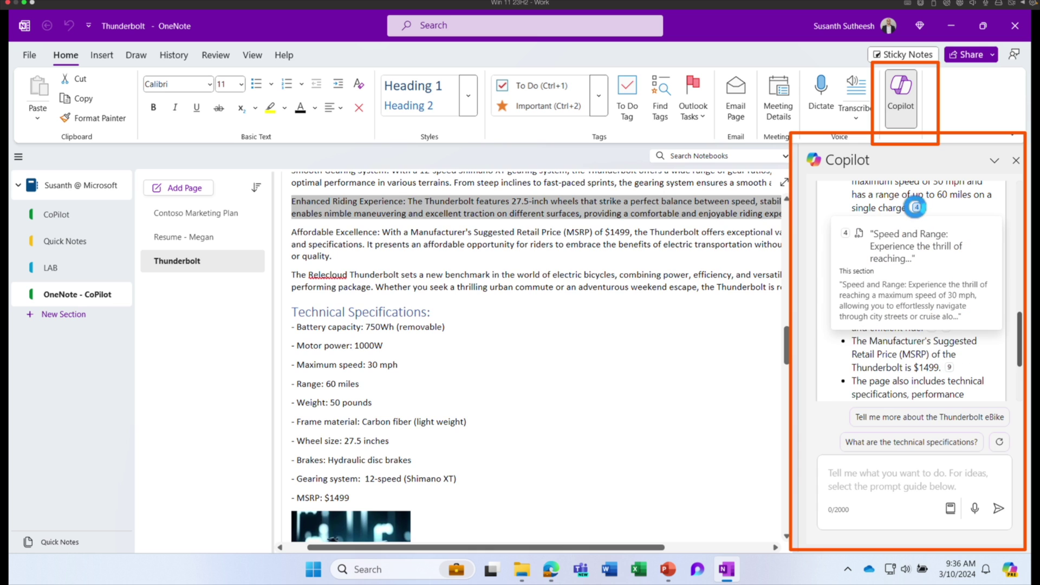
{"action": "left_click", "coordinate": [909, 245]}
{"action": "scroll", "coordinate": [856, 382], "scroll_direction": "down", "scroll_amount": 3}
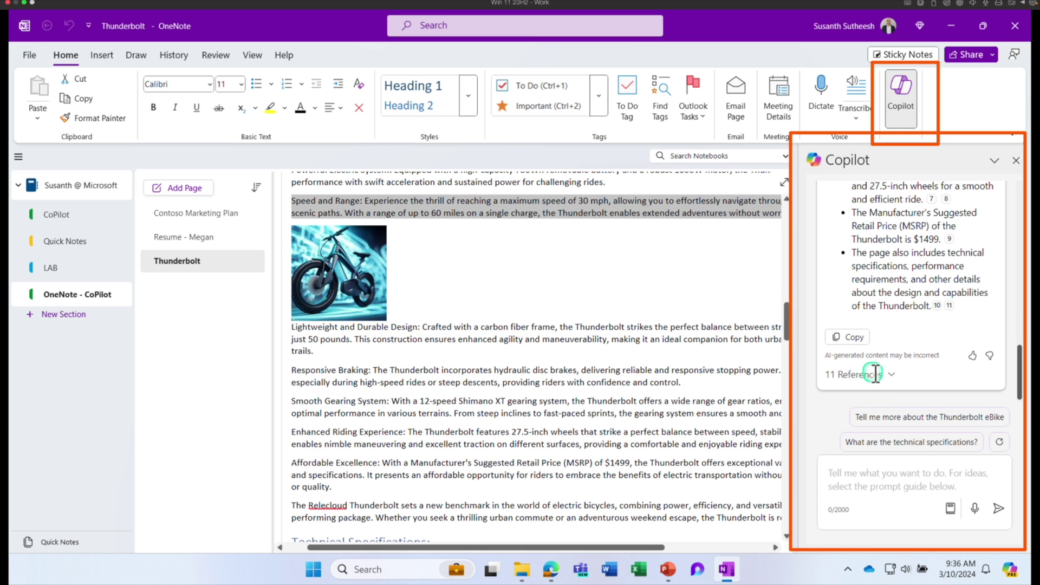
Expand the 11 references and copy Copilot's summary to the clipboard
{"action": "left_click", "coordinate": [891, 374]}
{"action": "scroll", "coordinate": [892, 371], "scroll_direction": "down", "scroll_amount": 3}
{"action": "scroll", "coordinate": [892, 372], "scroll_direction": "down", "scroll_amount": 6}
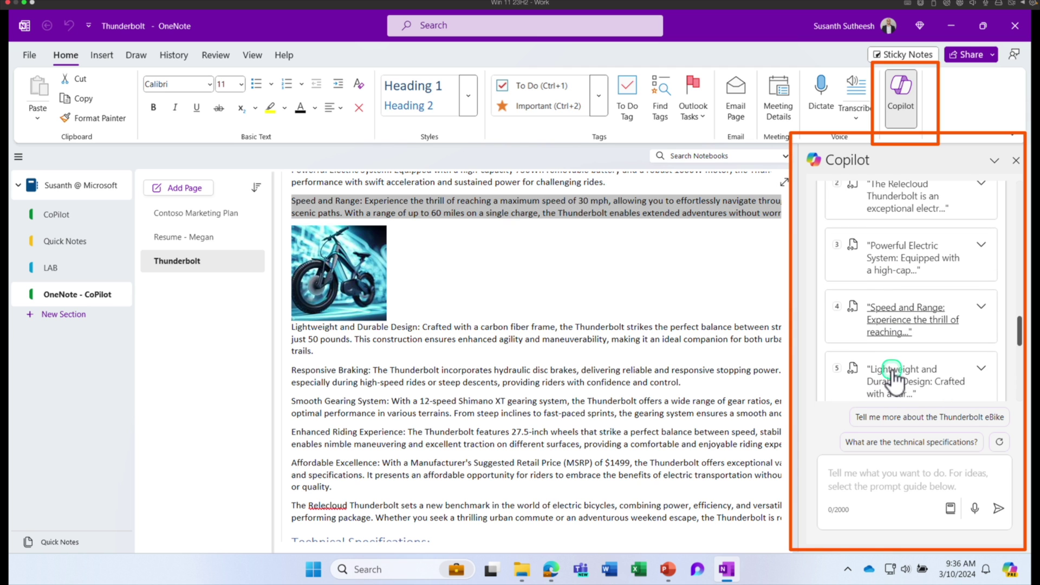
{"action": "scroll", "coordinate": [891, 372], "scroll_direction": "down", "scroll_amount": 4}
{"action": "scroll", "coordinate": [891, 369], "scroll_direction": "up", "scroll_amount": 15}
{"action": "scroll", "coordinate": [892, 352], "scroll_direction": "up", "scroll_amount": 5}
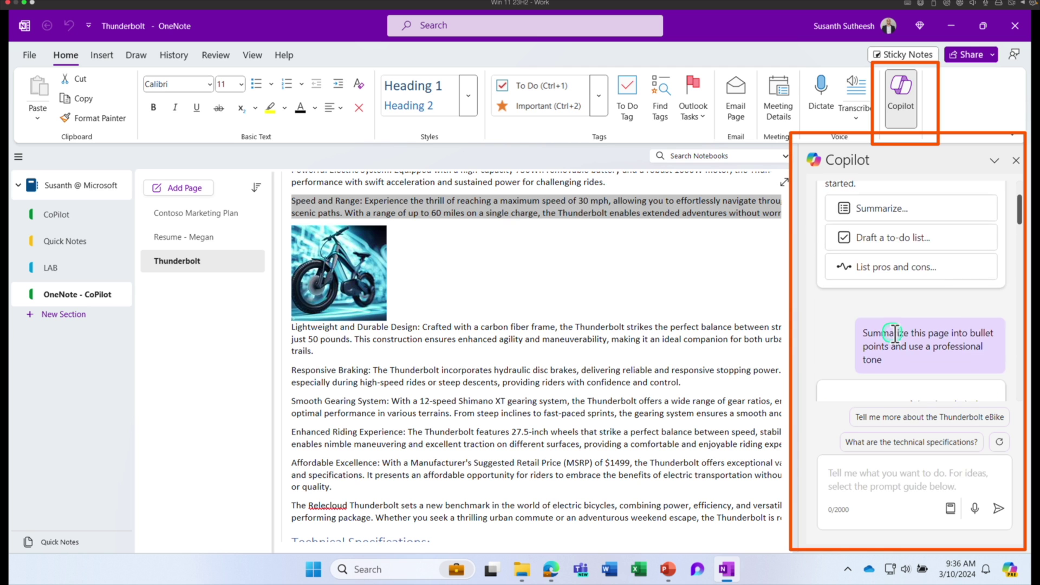
{"action": "scroll", "coordinate": [892, 330], "scroll_direction": "down", "scroll_amount": 8}
{"action": "scroll", "coordinate": [891, 330], "scroll_direction": "down", "scroll_amount": 8}
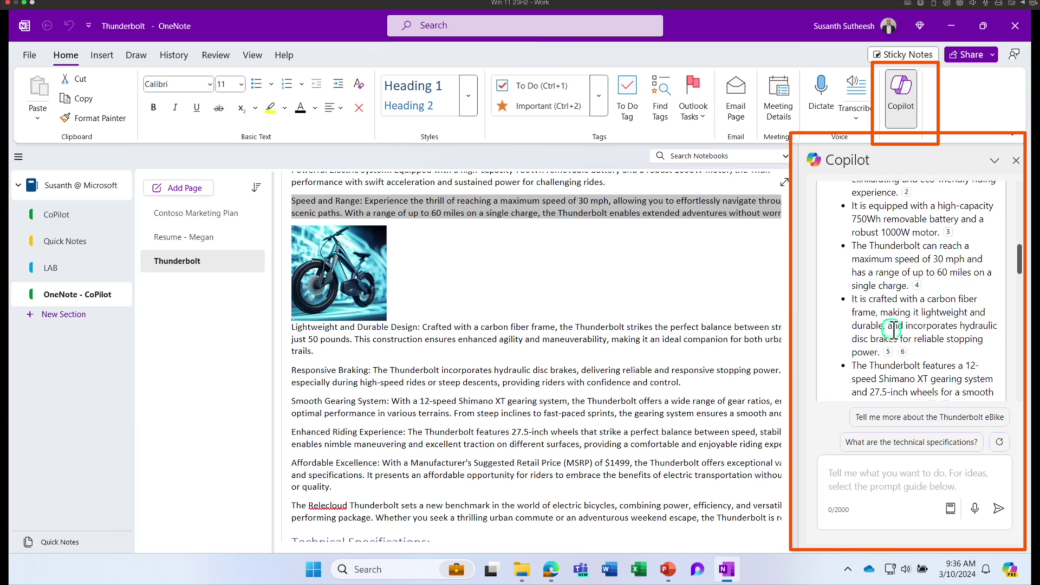
{"action": "left_click", "coordinate": [853, 238]}
{"action": "scroll", "coordinate": [640, 323], "scroll_direction": "down", "scroll_amount": 20}
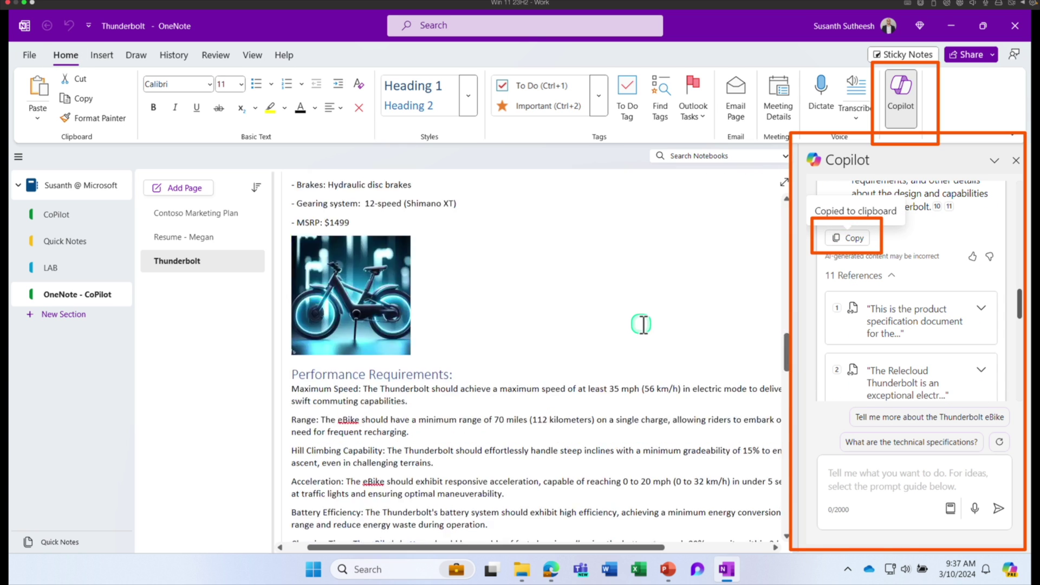
{"action": "scroll", "coordinate": [641, 323], "scroll_direction": "up", "scroll_amount": 10}
{"action": "scroll", "coordinate": [559, 367], "scroll_direction": "down", "scroll_amount": 10}
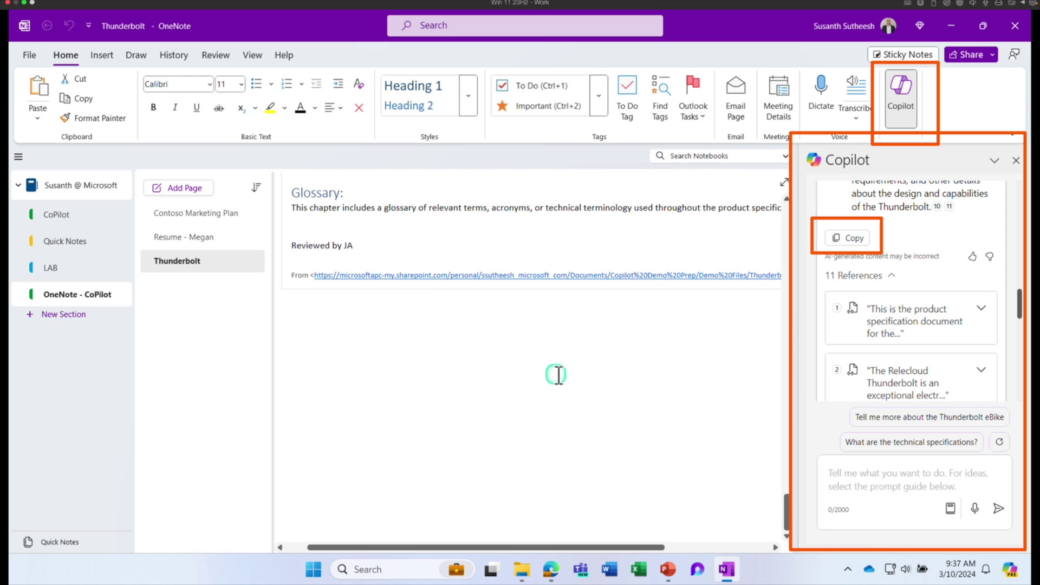
Paste the Copilot summary under a new 'Summary:' label below 'Reviewed by JA'
{"action": "left_click", "coordinate": [368, 260]}
{"action": "key", "text": "ctrl+v"}
{"action": "left_click", "coordinate": [456, 294]}
{"action": "key", "text": "ctrl+v"}
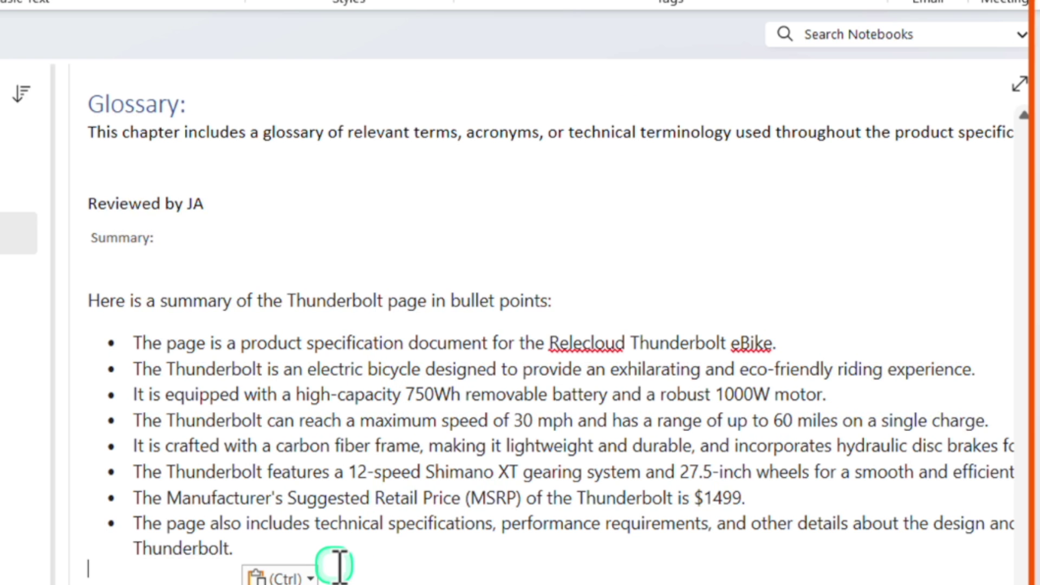
{"action": "left_click_drag", "start_coordinate": [338, 566], "coordinate": [202, 302]}
{"action": "scroll", "coordinate": [523, 246], "scroll_direction": "up", "scroll_amount": 10}
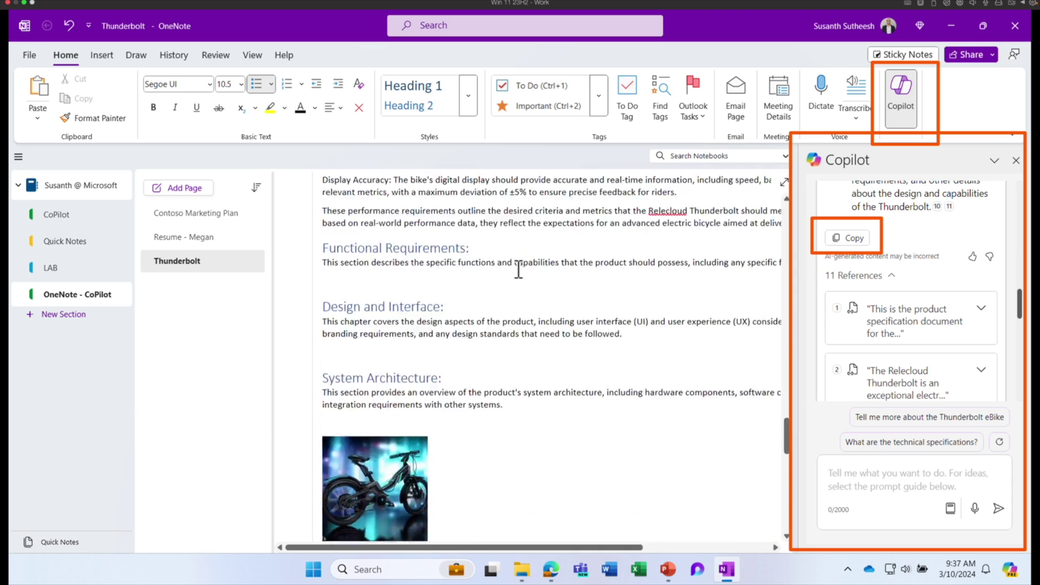
{"action": "scroll", "coordinate": [518, 270], "scroll_direction": "up", "scroll_amount": 3}
{"action": "left_click", "coordinate": [517, 268]}
{"action": "scroll", "coordinate": [517, 269], "scroll_direction": "up", "scroll_amount": 2}
{"action": "scroll", "coordinate": [517, 269], "scroll_direction": "down", "scroll_amount": 8}
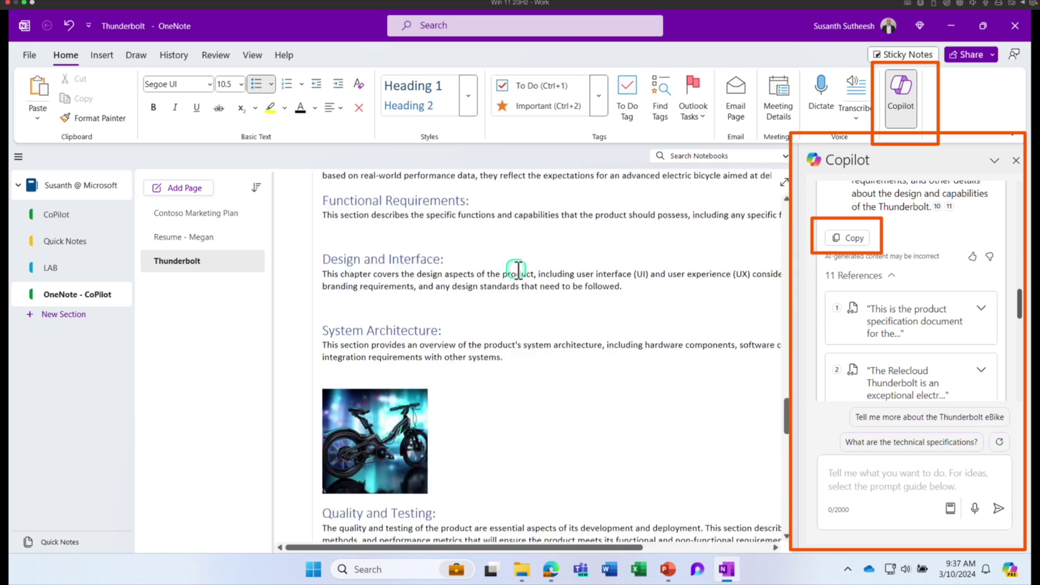
{"action": "scroll", "coordinate": [518, 269], "scroll_direction": "down", "scroll_amount": 15}
{"action": "scroll", "coordinate": [516, 271], "scroll_direction": "up", "scroll_amount": 2}
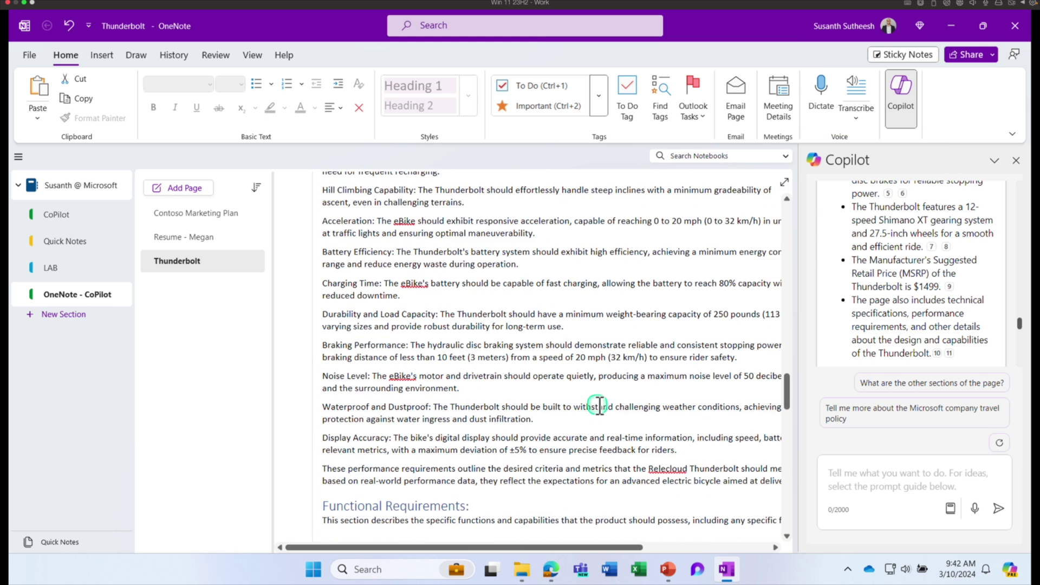
Select the Performance Requirements section to review it, then clear the selection
{"action": "scroll", "coordinate": [597, 406], "scroll_direction": "down", "scroll_amount": 14}
{"action": "scroll", "coordinate": [598, 405], "scroll_direction": "up", "scroll_amount": 8}
{"action": "scroll", "coordinate": [599, 406], "scroll_direction": "up", "scroll_amount": 6}
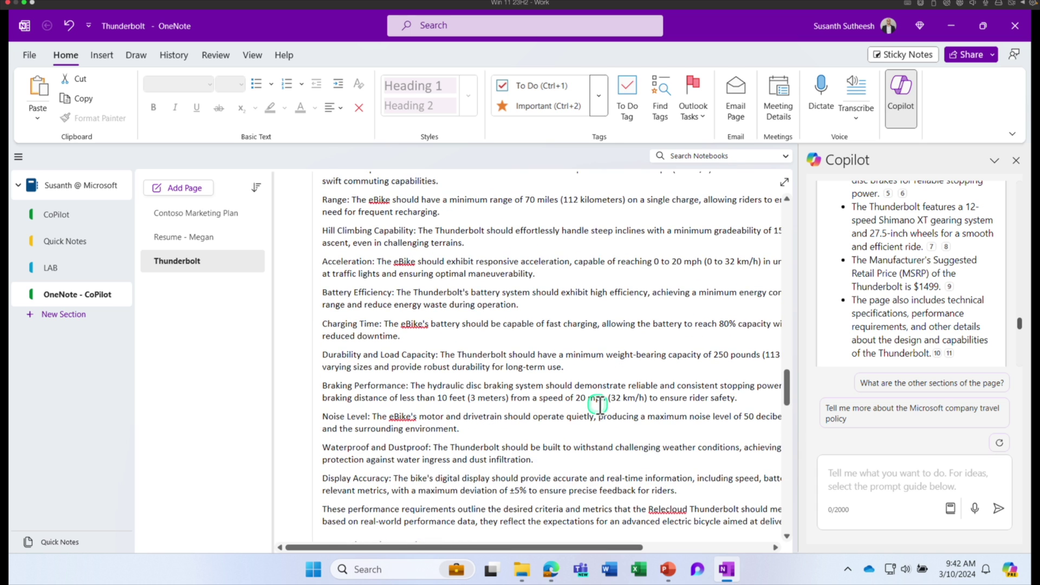
{"action": "scroll", "coordinate": [599, 405], "scroll_direction": "up", "scroll_amount": 9}
{"action": "left_click_drag", "start_coordinate": [328, 384], "coordinate": [643, 517]}
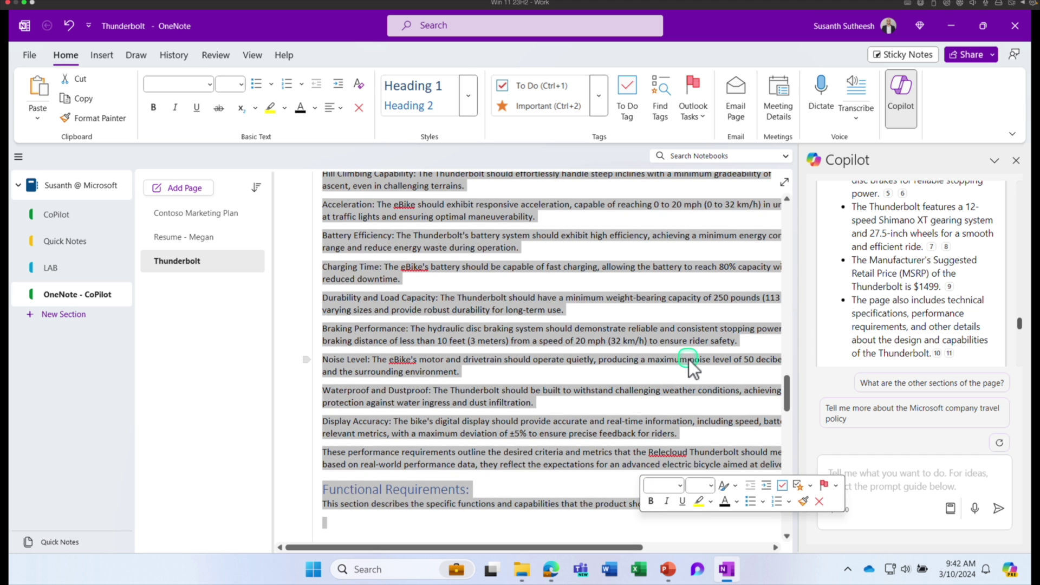
{"action": "left_click", "coordinate": [658, 349]}
{"action": "scroll", "coordinate": [658, 352], "scroll_direction": "up", "scroll_amount": 10}
{"action": "scroll", "coordinate": [659, 352], "scroll_direction": "up", "scroll_amount": 15}
{"action": "scroll", "coordinate": [659, 352], "scroll_direction": "down", "scroll_amount": 15}
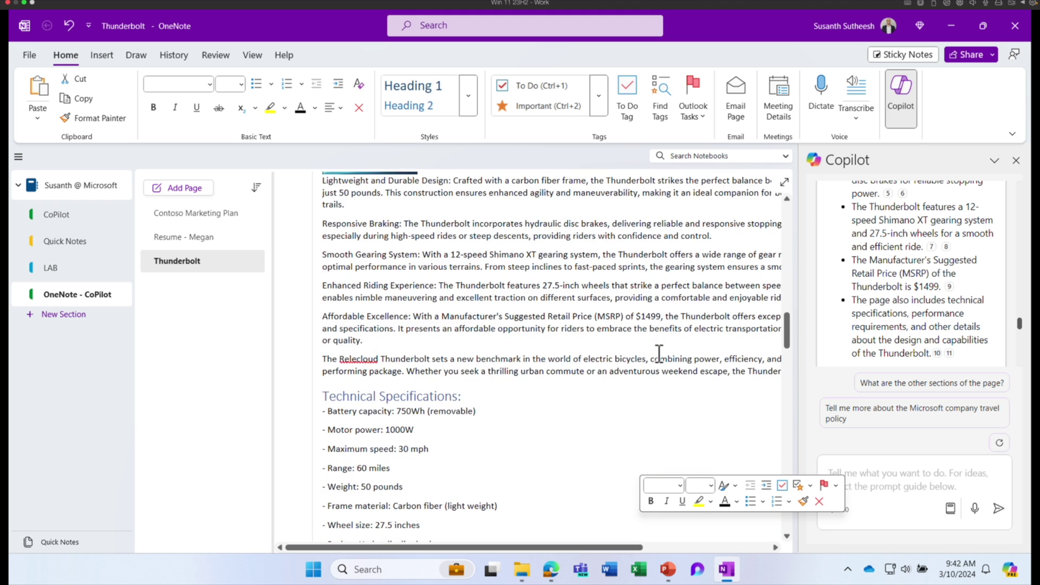
{"action": "scroll", "coordinate": [658, 353], "scroll_direction": "down", "scroll_amount": 5}
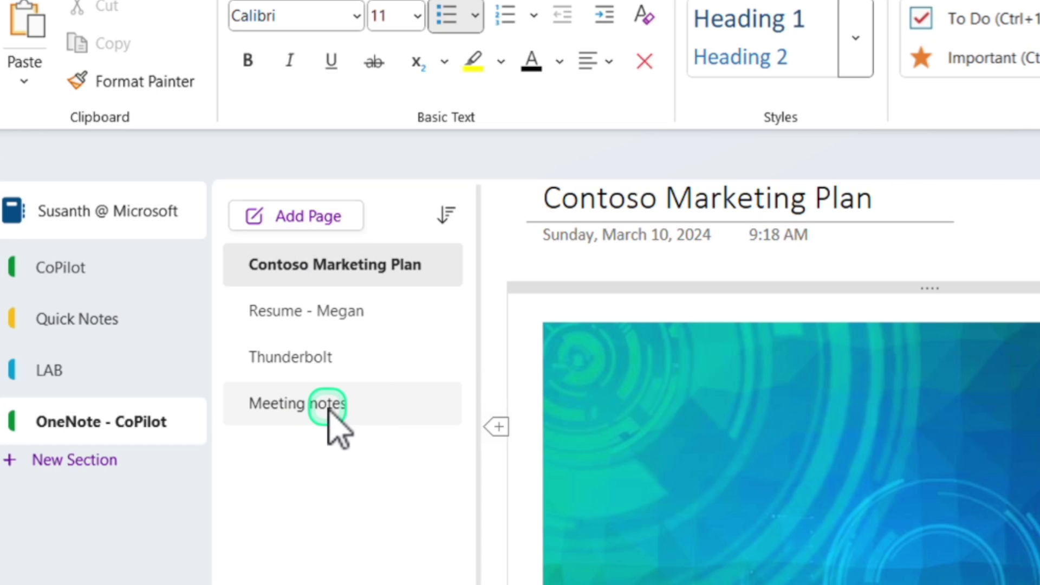
Open the Meeting notes page and reposition the Jan 2024 manager note
{"action": "left_click", "coordinate": [328, 410]}
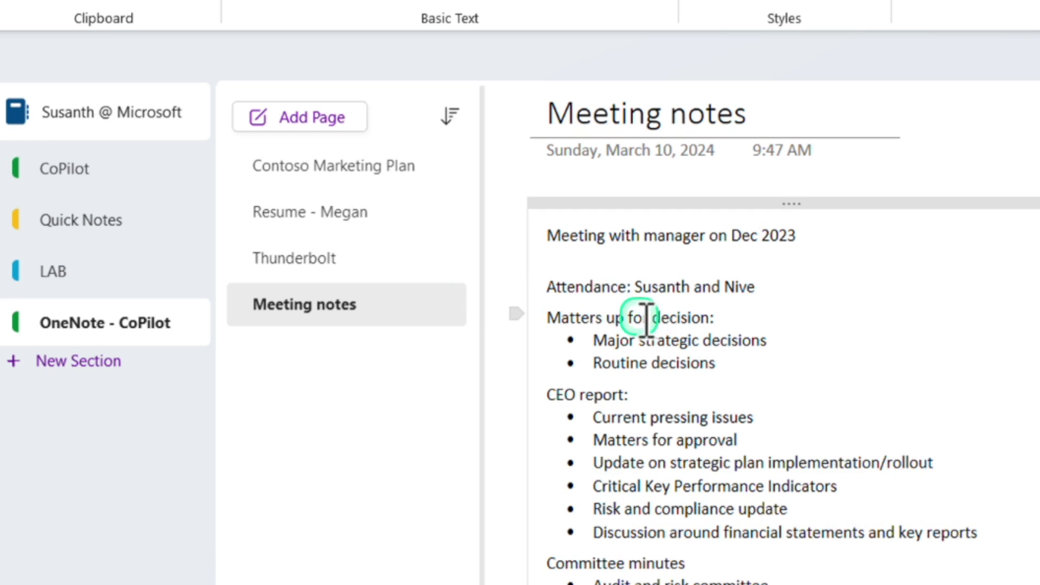
{"action": "scroll", "coordinate": [657, 344], "scroll_direction": "down", "scroll_amount": 10}
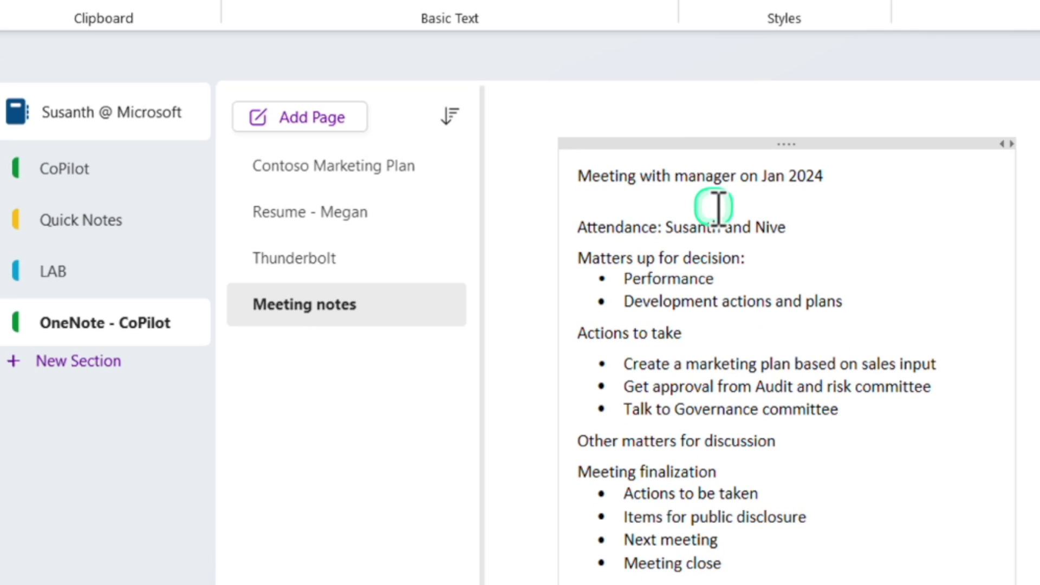
{"action": "left_click_drag", "start_coordinate": [724, 139], "coordinate": [726, 417]}
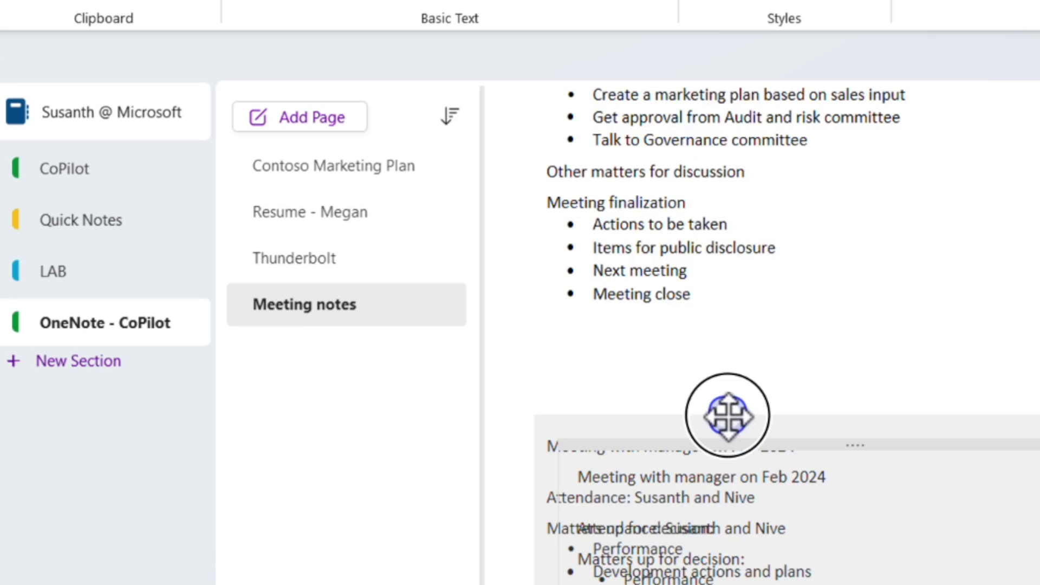
{"action": "scroll", "coordinate": [747, 439], "scroll_direction": "up", "scroll_amount": 1}
{"action": "left_click_drag", "start_coordinate": [699, 510], "coordinate": [697, 397]}
{"action": "scroll", "coordinate": [858, 409], "scroll_direction": "up", "scroll_amount": 5}
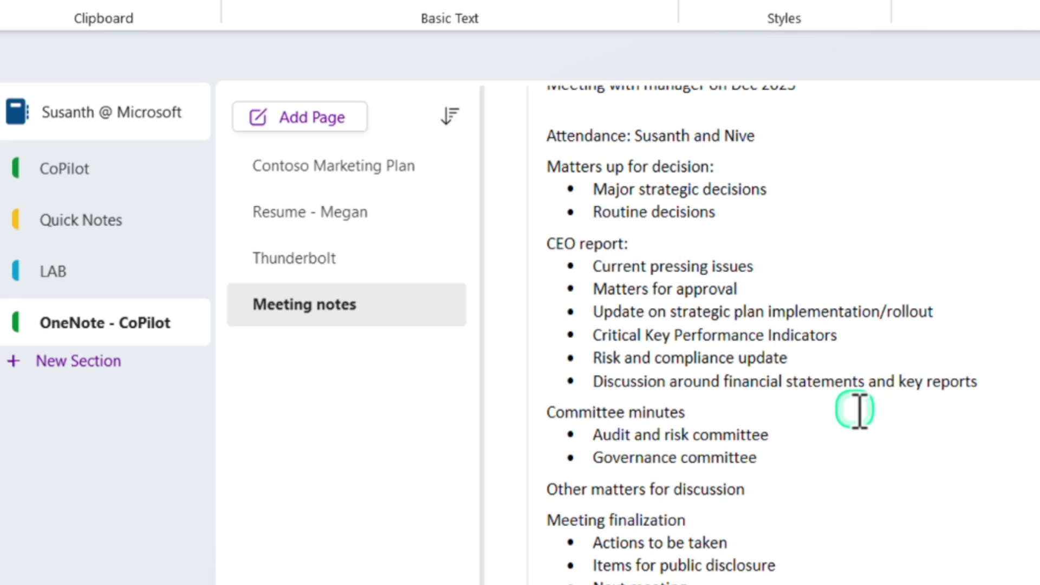
{"action": "scroll", "coordinate": [857, 410], "scroll_direction": "down", "scroll_amount": 5}
{"action": "left_click_drag", "start_coordinate": [726, 495], "coordinate": [726, 413]}
{"action": "key", "text": "Escape"}
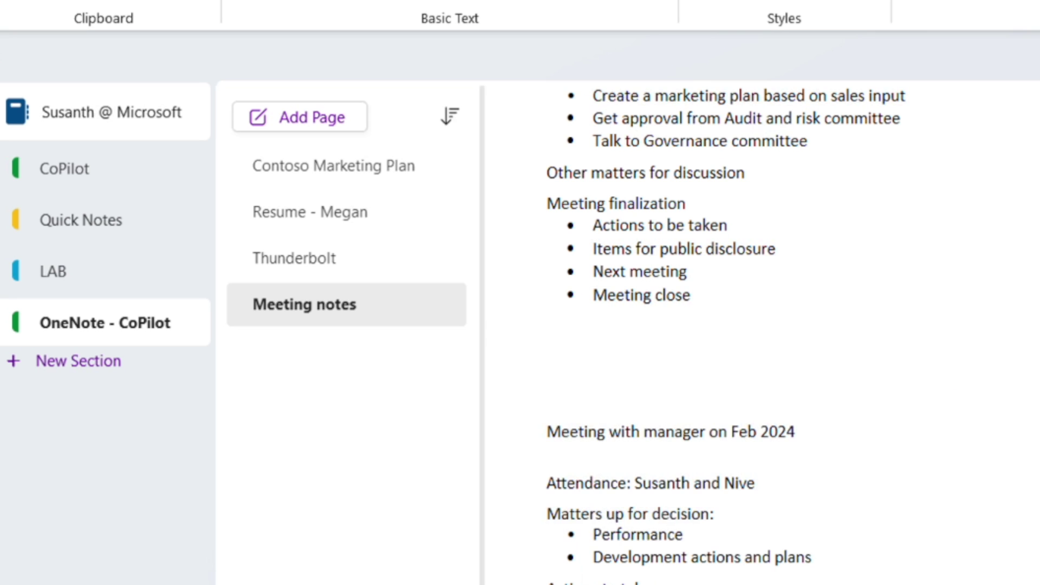
{"action": "scroll", "coordinate": [758, 325], "scroll_direction": "up", "scroll_amount": 3}
{"action": "scroll", "coordinate": [801, 376], "scroll_direction": "up", "scroll_amount": 10}
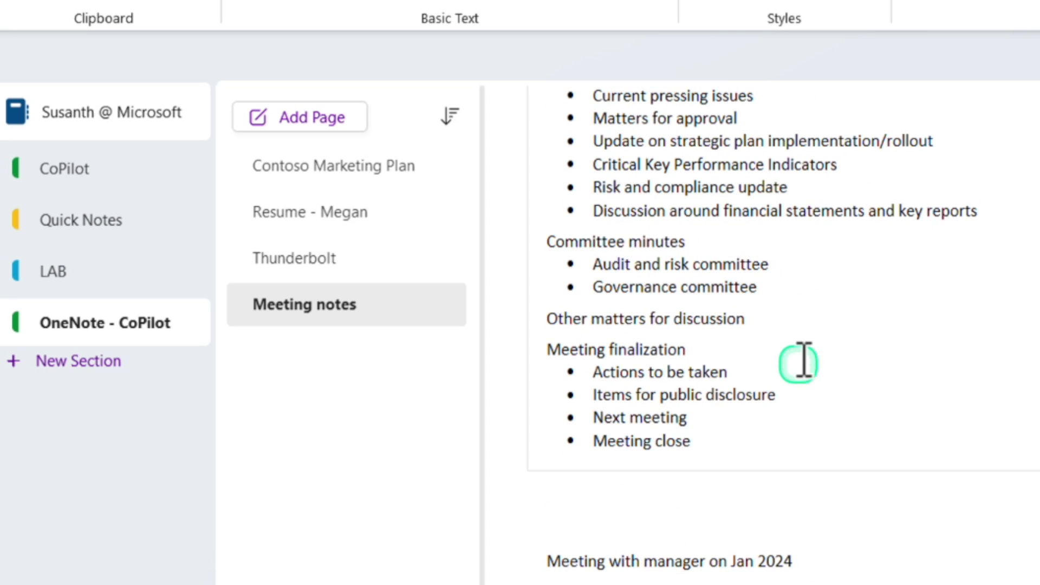
{"action": "scroll", "coordinate": [794, 309], "scroll_direction": "down", "scroll_amount": 15}
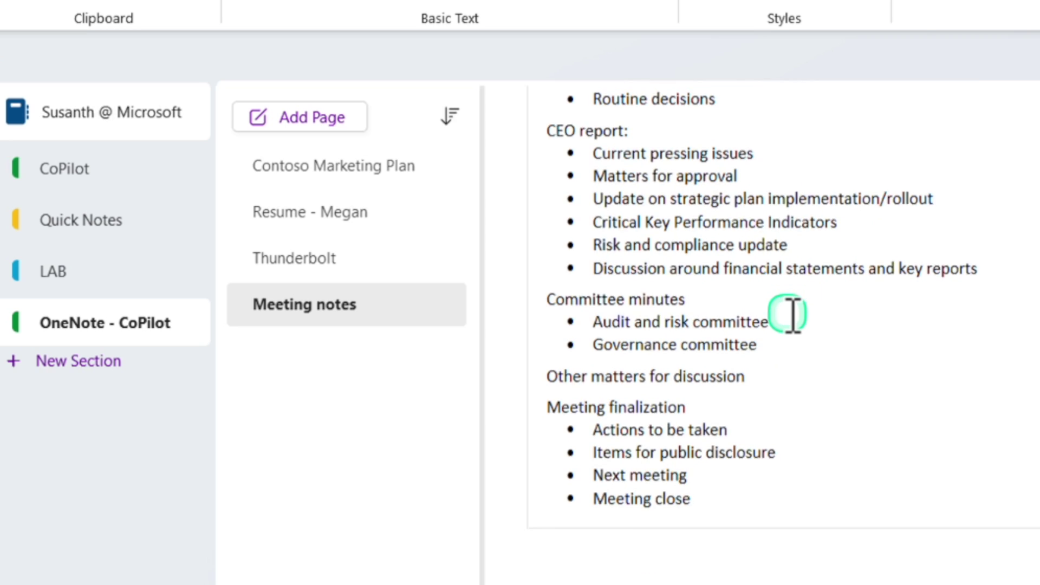
{"action": "scroll", "coordinate": [791, 313], "scroll_direction": "up", "scroll_amount": 5}
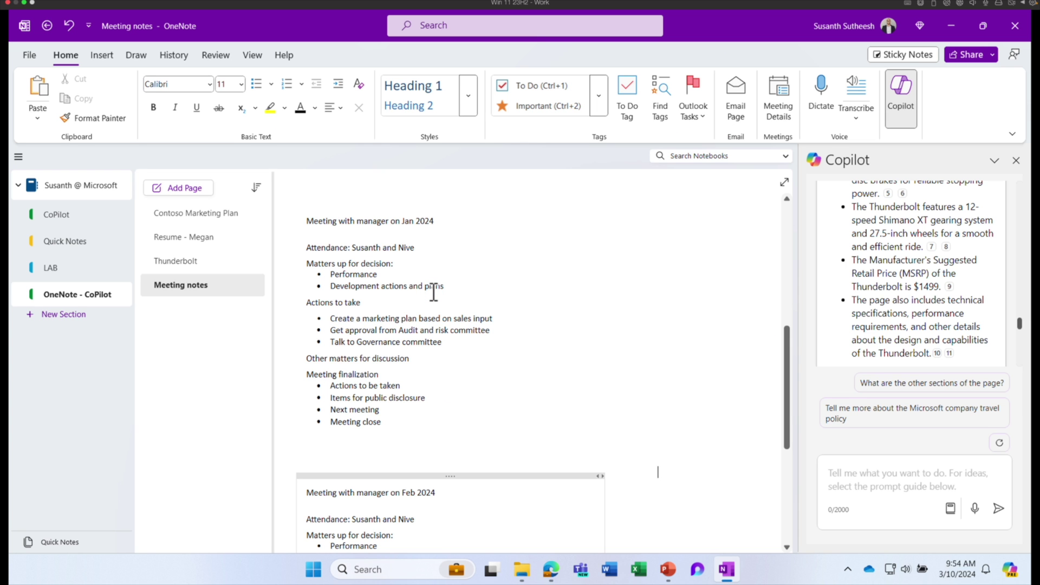
Place focus in the Jan 2024 meeting note, then in Copilot's prompt box
{"action": "left_click", "coordinate": [433, 300]}
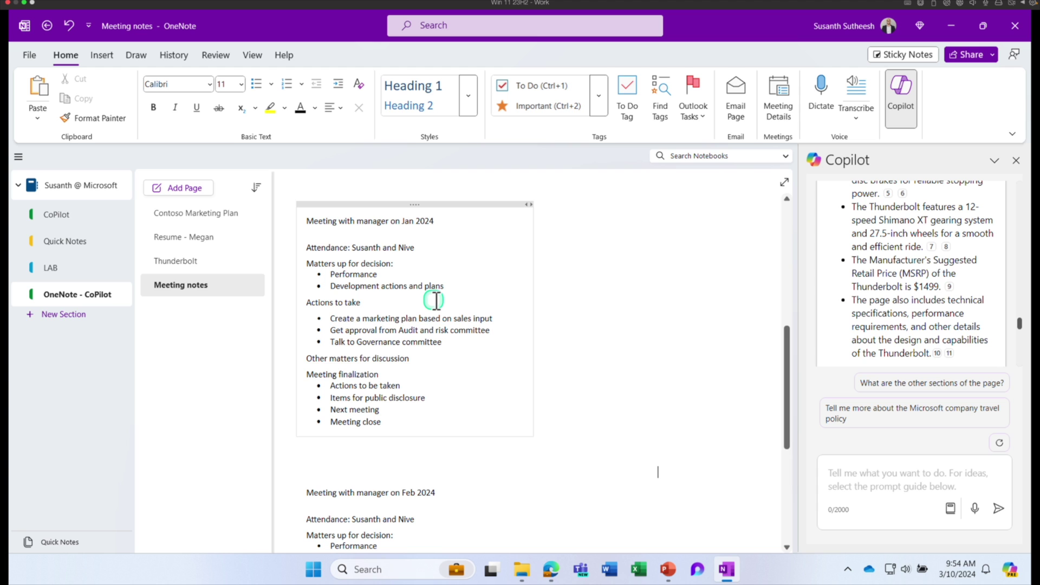
{"action": "scroll", "coordinate": [436, 301], "scroll_direction": "down", "scroll_amount": 5}
{"action": "left_click", "coordinate": [880, 492]}
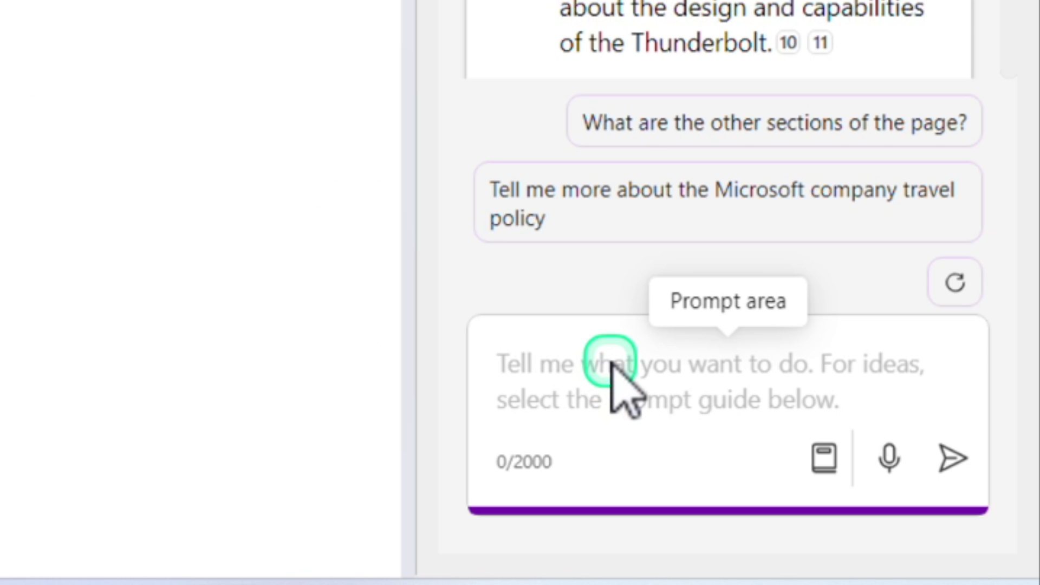
Paste a request for a to-do list from the manager meeting notes into Copilot and send it
{"action": "type", "text": "Get a to-do list from meeting notes with manager from this page"}
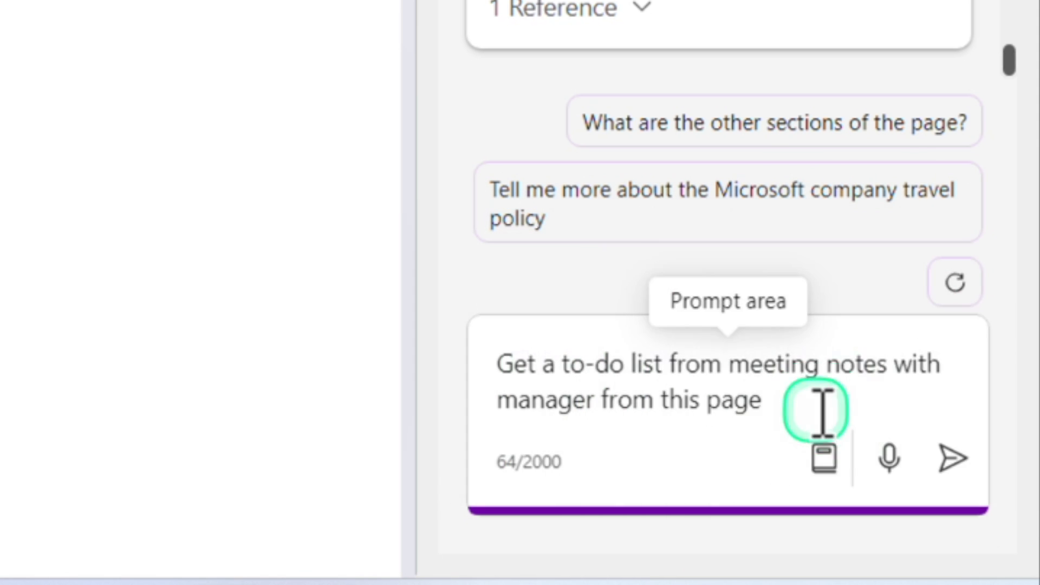
{"action": "left_click", "coordinate": [954, 458]}
{"action": "scroll", "coordinate": [378, 353], "scroll_direction": "down", "scroll_amount": 2}
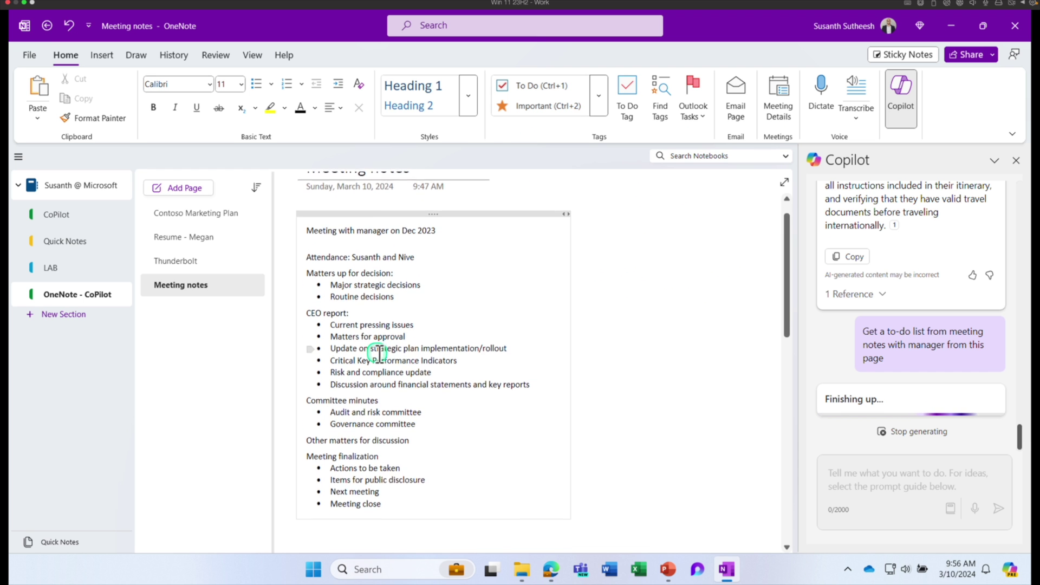
{"action": "scroll", "coordinate": [378, 353], "scroll_direction": "down", "scroll_amount": 3}
{"action": "scroll", "coordinate": [378, 353], "scroll_direction": "down", "scroll_amount": 3}
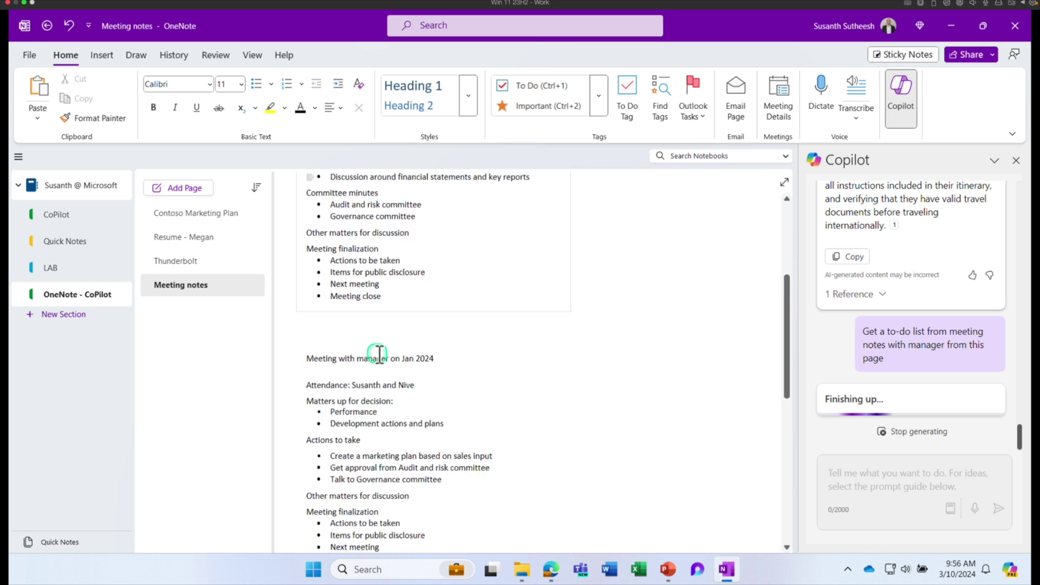
{"action": "scroll", "coordinate": [380, 354], "scroll_direction": "down", "scroll_amount": 4}
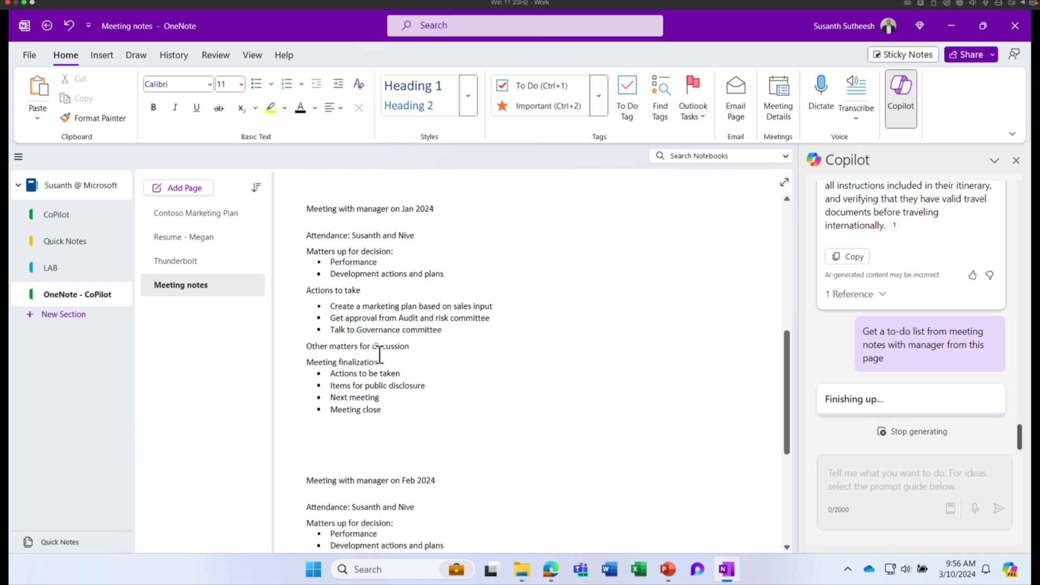
{"action": "scroll", "coordinate": [380, 355], "scroll_direction": "down", "scroll_amount": 1}
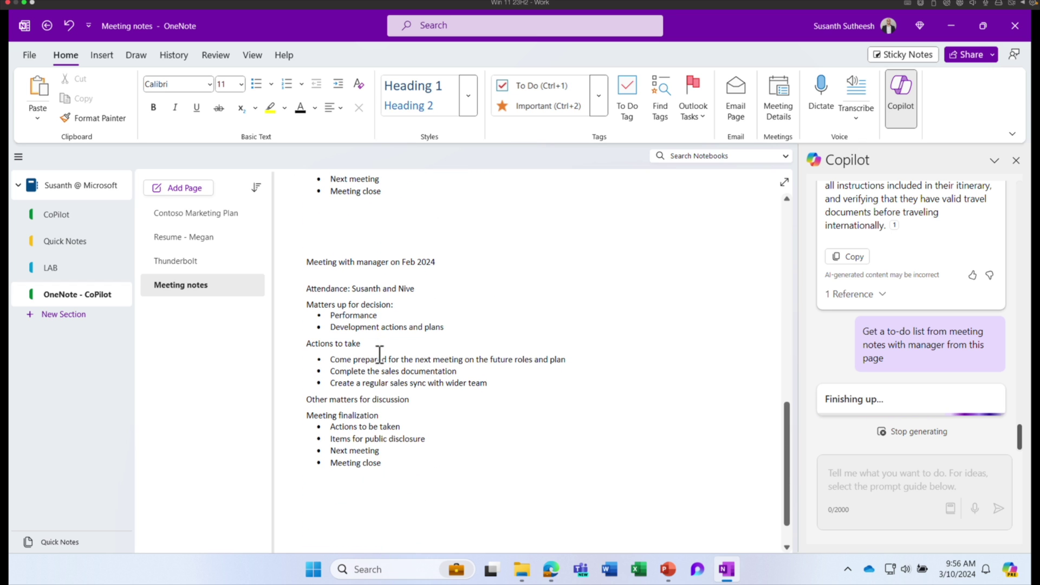
{"action": "scroll", "coordinate": [380, 354], "scroll_direction": "up", "scroll_amount": 5}
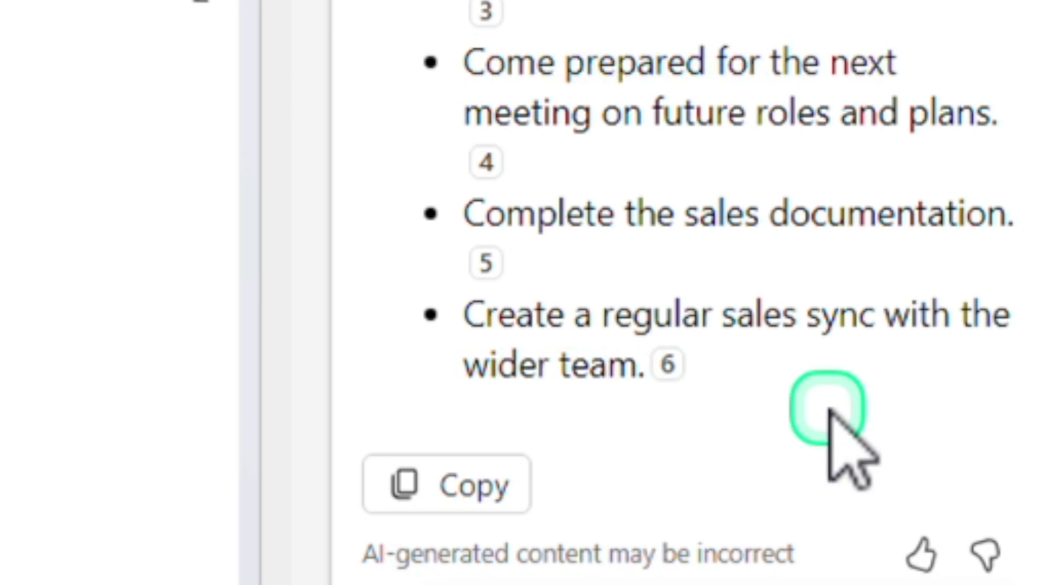
Open citation 1, which points to the 'Create a marketing plan based on sales input' line
{"action": "scroll", "coordinate": [563, 352], "scroll_direction": "up", "scroll_amount": 10}
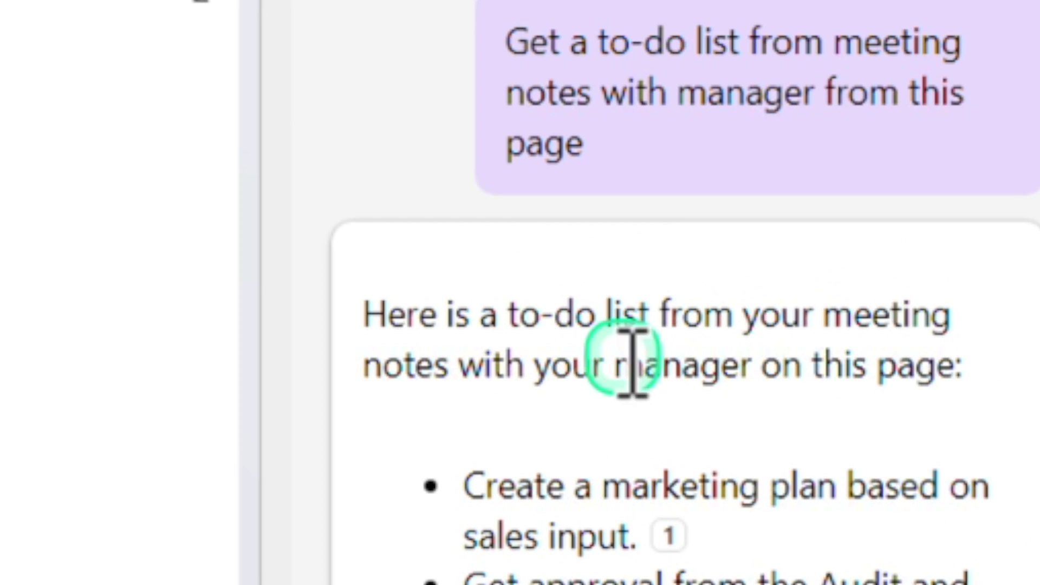
{"action": "scroll", "coordinate": [715, 363], "scroll_direction": "down", "scroll_amount": 6}
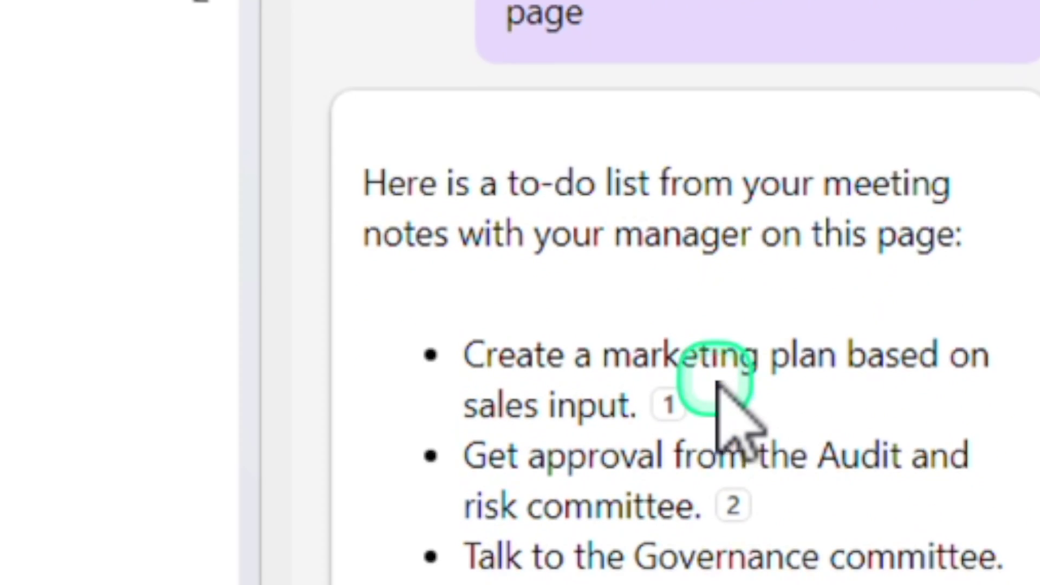
{"action": "scroll", "coordinate": [674, 167], "scroll_direction": "up", "scroll_amount": 2}
{"action": "mouse_move", "coordinate": [669, 181]}
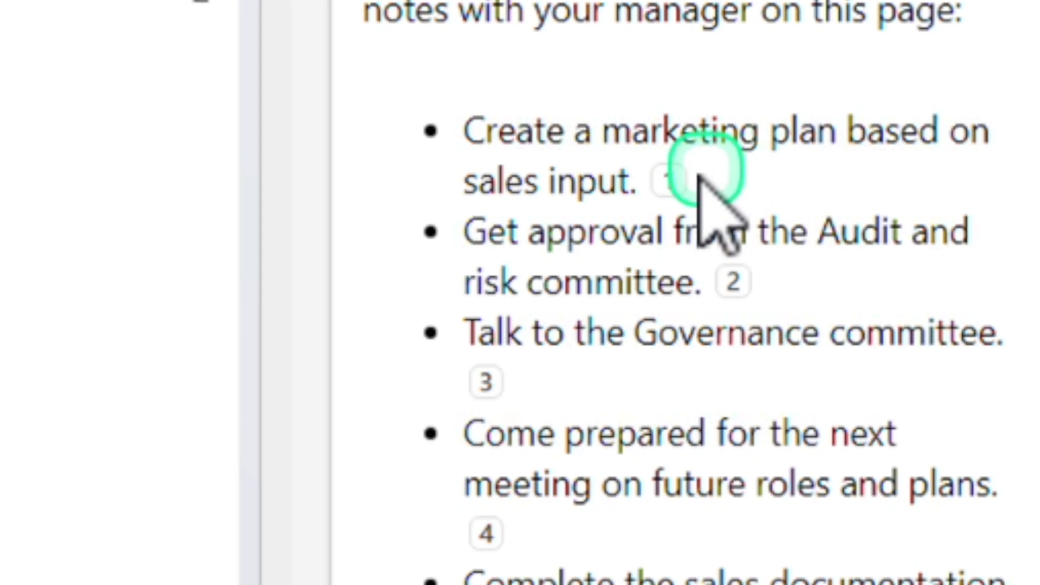
{"action": "left_click", "coordinate": [671, 187]}
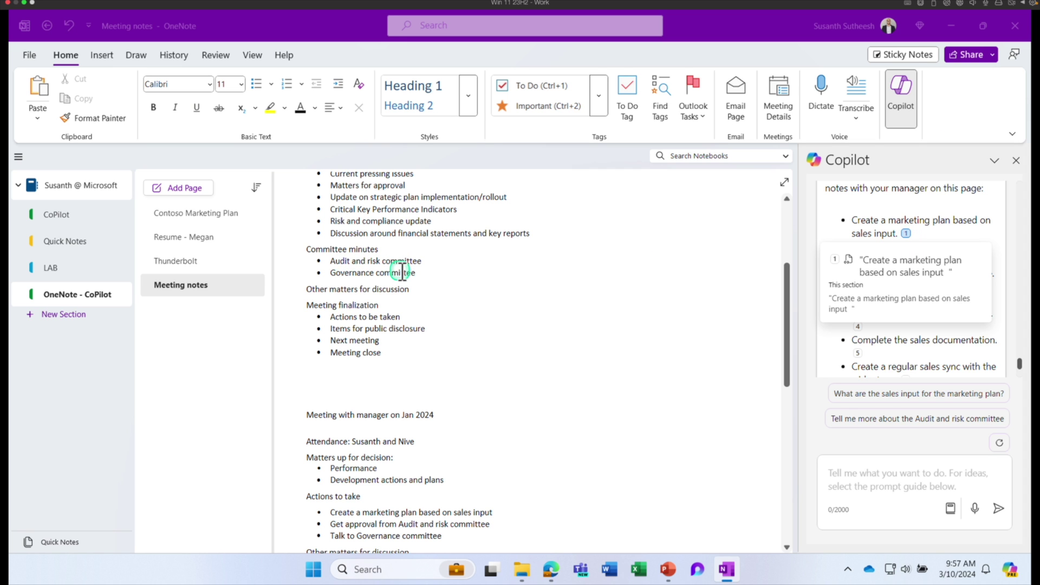
Highlight the 'Create a marketing plan based on sales input' line in the Jan 2024 note
{"action": "left_click_drag", "start_coordinate": [496, 511], "coordinate": [272, 521]}
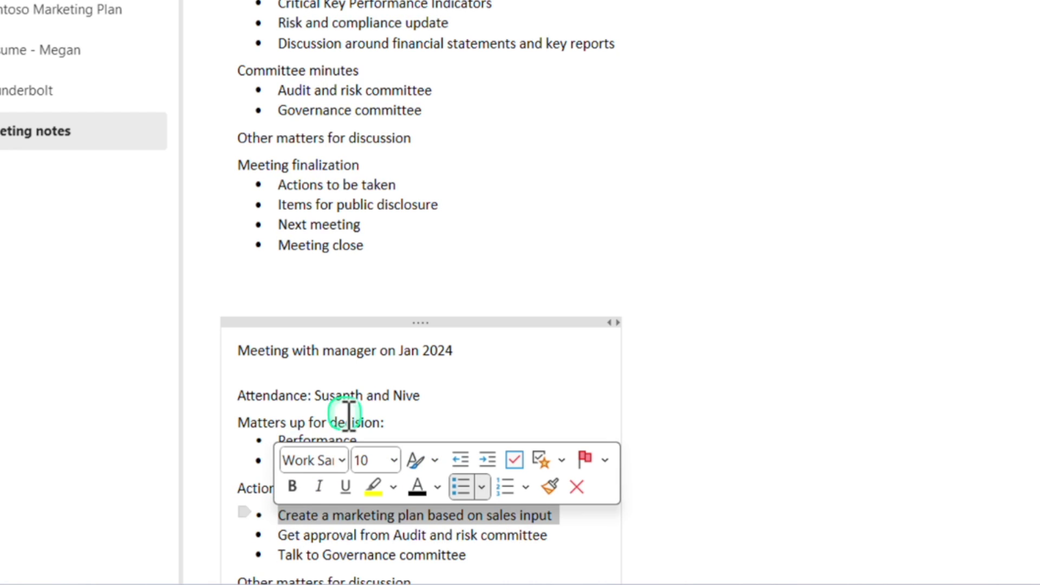
{"action": "left_click_drag", "start_coordinate": [453, 351], "coordinate": [388, 349]}
{"action": "left_click_drag", "start_coordinate": [286, 517], "coordinate": [558, 516]}
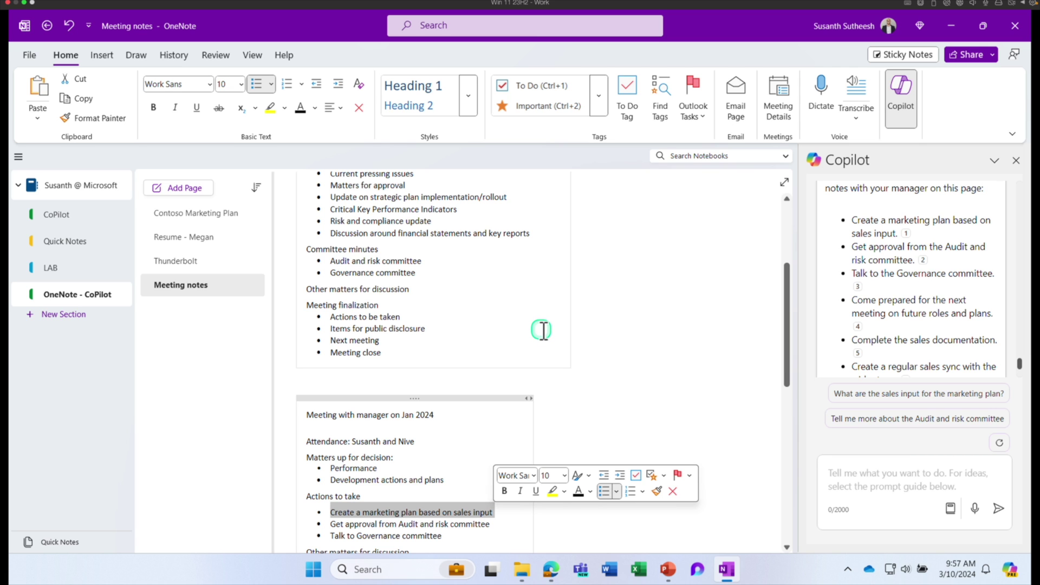
Open the source reference for Copilot's second to-do item
{"action": "scroll", "coordinate": [542, 330], "scroll_direction": "down", "scroll_amount": 3}
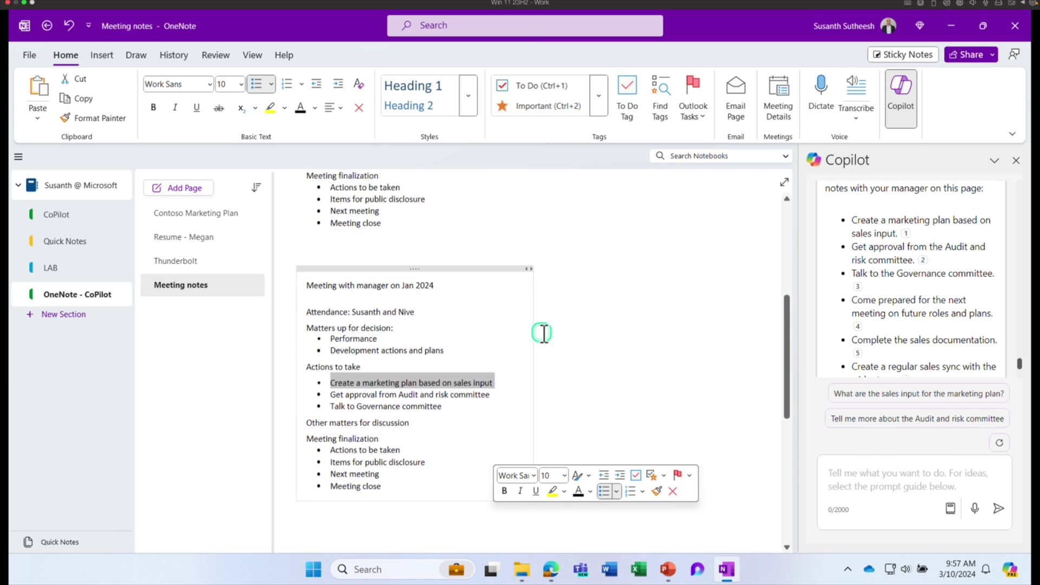
{"action": "scroll", "coordinate": [543, 332], "scroll_direction": "down", "scroll_amount": 2}
{"action": "scroll", "coordinate": [542, 332], "scroll_direction": "down", "scroll_amount": 1}
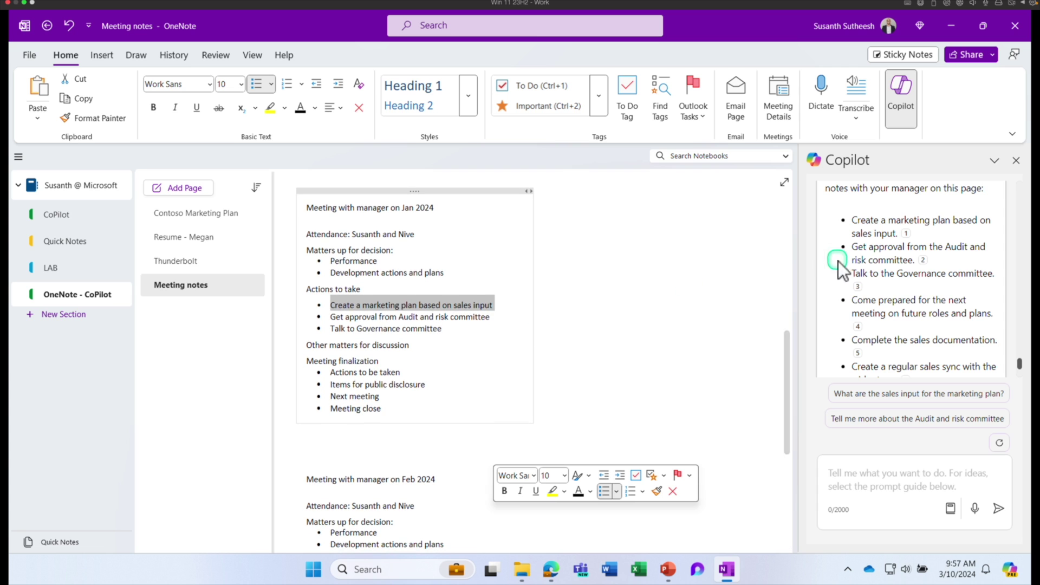
{"action": "mouse_move", "coordinate": [923, 261]}
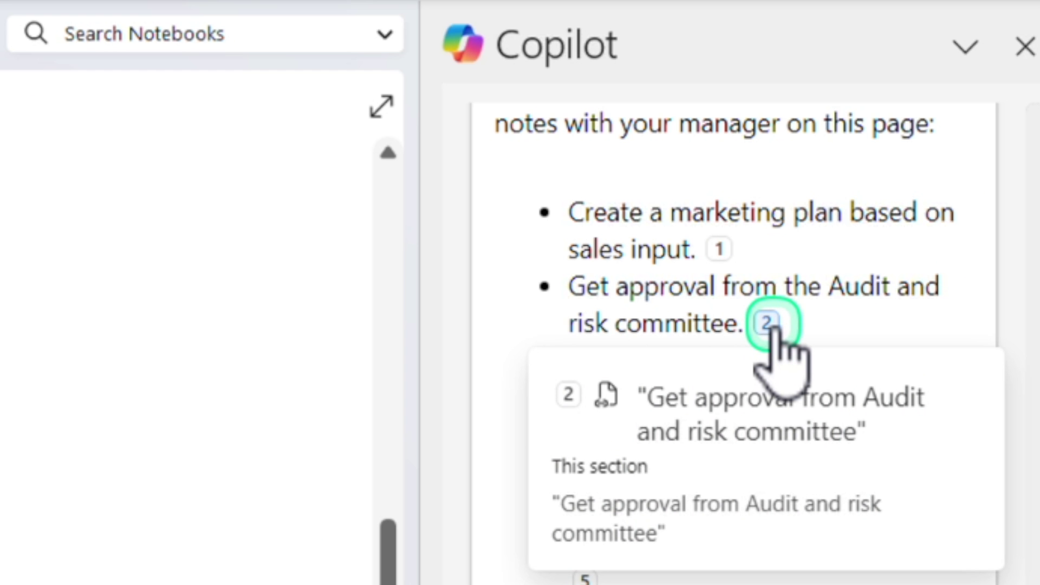
{"action": "left_click", "coordinate": [769, 325]}
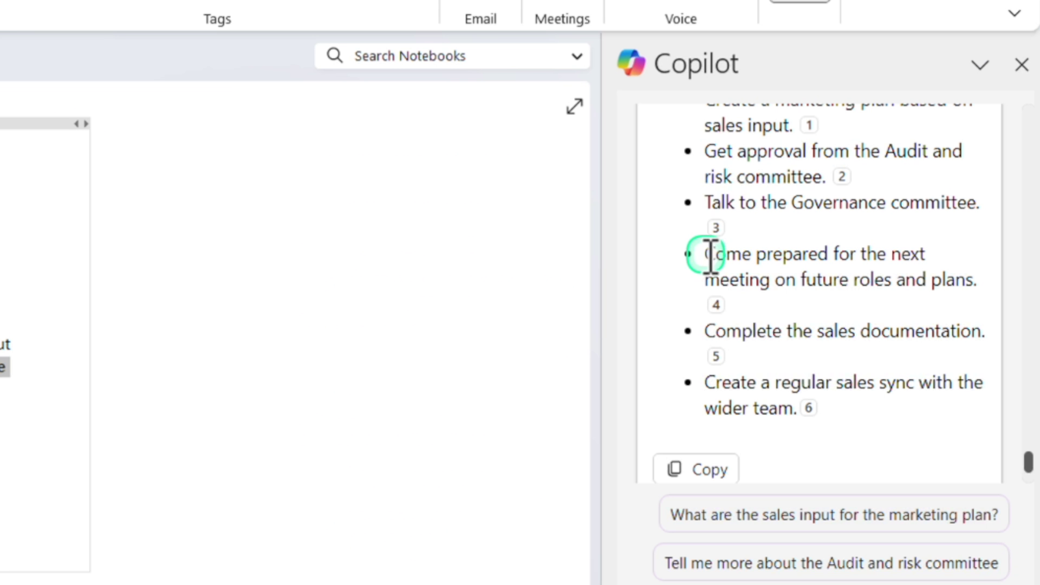
Check the fourth to-do item against the first action item in the Feb 2024 note
{"action": "left_click_drag", "start_coordinate": [713, 255], "coordinate": [966, 281]}
{"action": "mouse_move", "coordinate": [711, 317]}
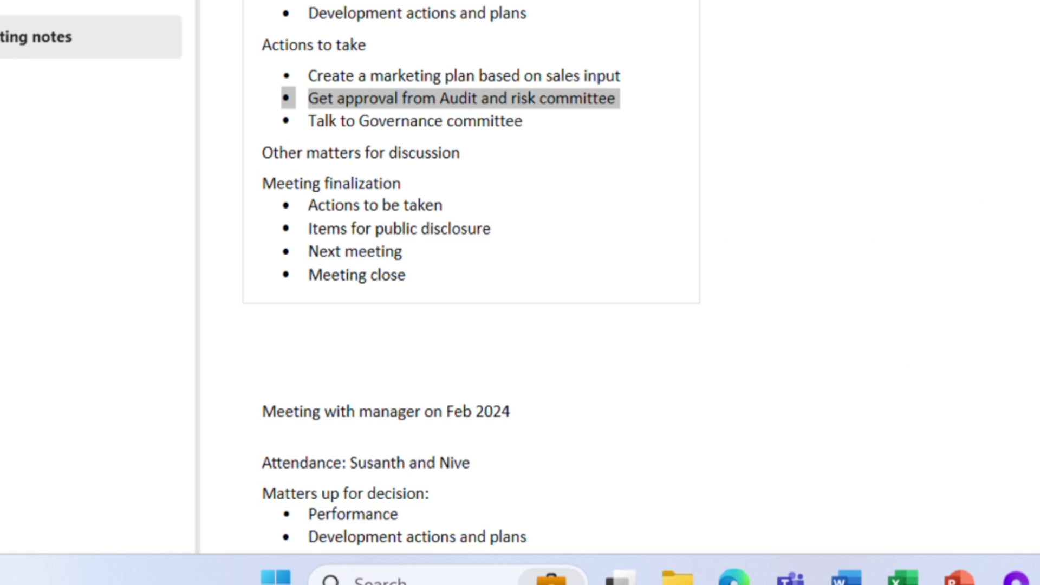
{"action": "scroll", "coordinate": [487, 288], "scroll_direction": "down", "scroll_amount": 4}
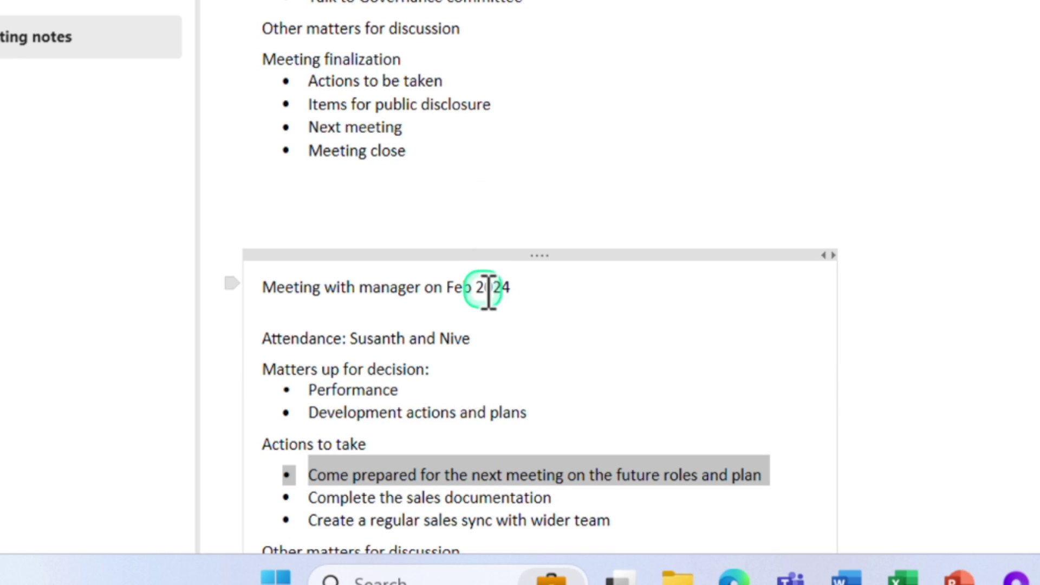
{"action": "left_click_drag", "start_coordinate": [450, 234], "coordinate": [509, 233]}
{"action": "left_click_drag", "start_coordinate": [317, 421], "coordinate": [740, 421]}
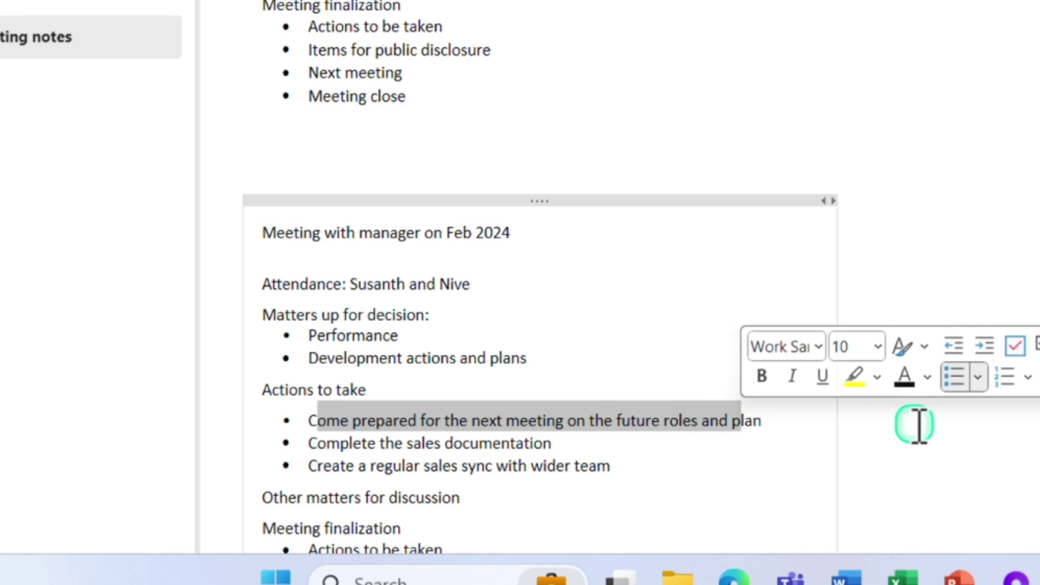
Copy Copilot's six-item to-do list onto the page and tag every line as To Do
{"action": "left_click", "coordinate": [800, 305]}
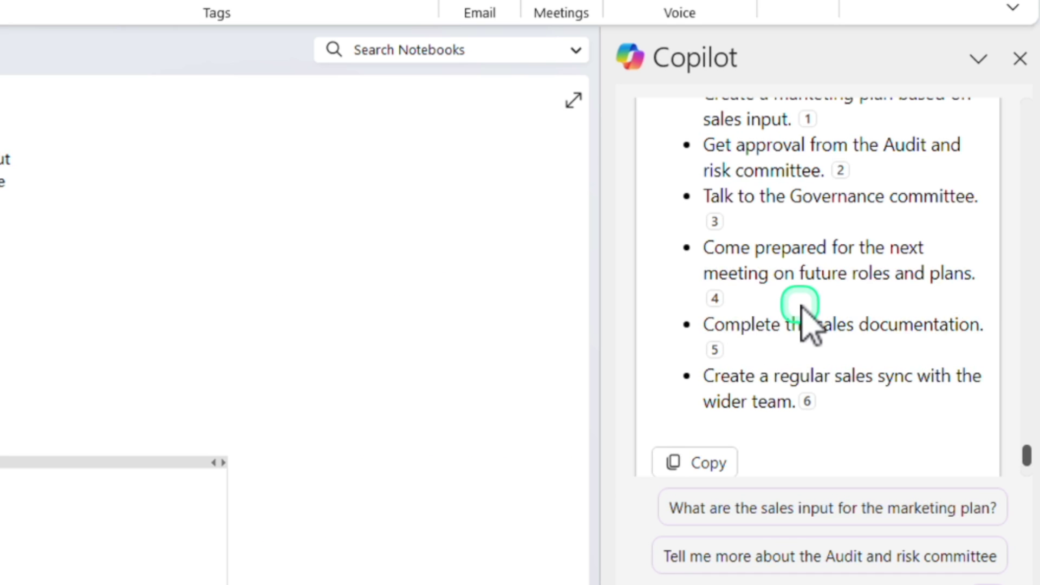
{"action": "scroll", "coordinate": [758, 300], "scroll_direction": "down", "scroll_amount": 2}
{"action": "left_click", "coordinate": [714, 357]}
{"action": "left_click", "coordinate": [286, 374]}
{"action": "key", "text": "ctrl+v"}
{"action": "left_click_drag", "start_coordinate": [564, 365], "coordinate": [404, 232]}
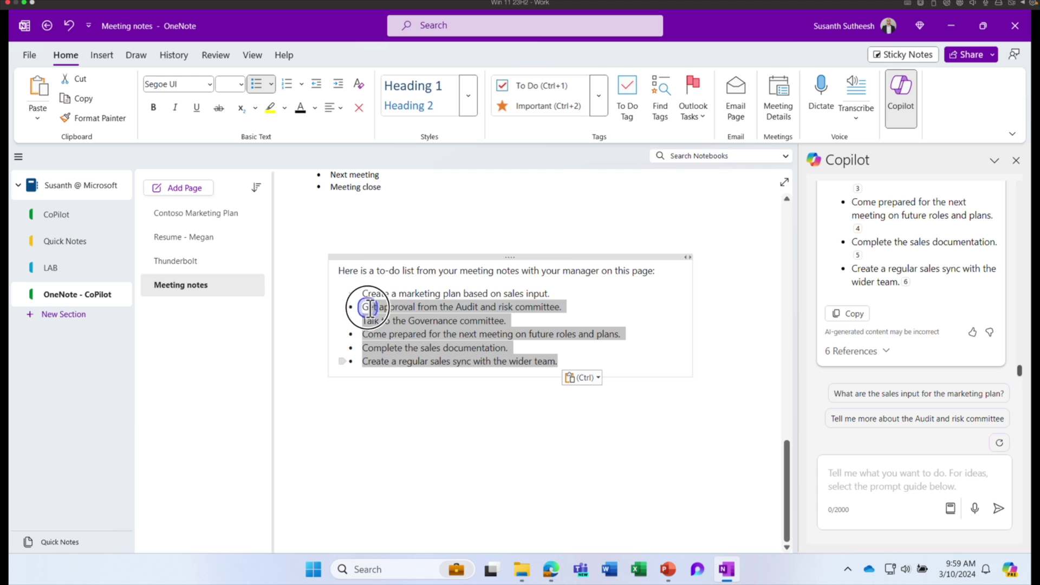
{"action": "left_click", "coordinate": [634, 119]}
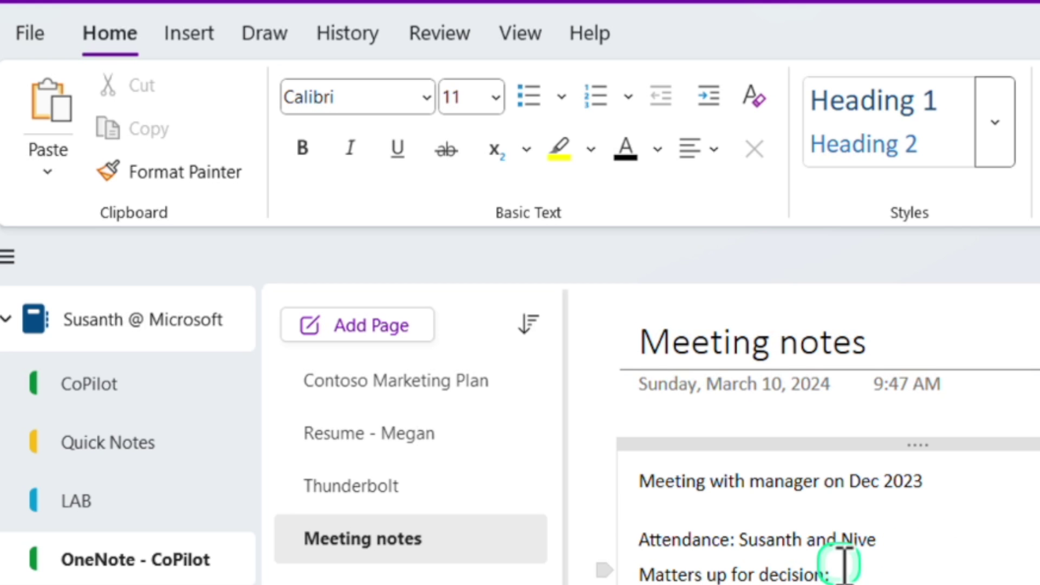
Open the Contoso Marketing Plan page and read down to VIII. Conclusion with its $200,000 budget
{"action": "left_click", "coordinate": [405, 391]}
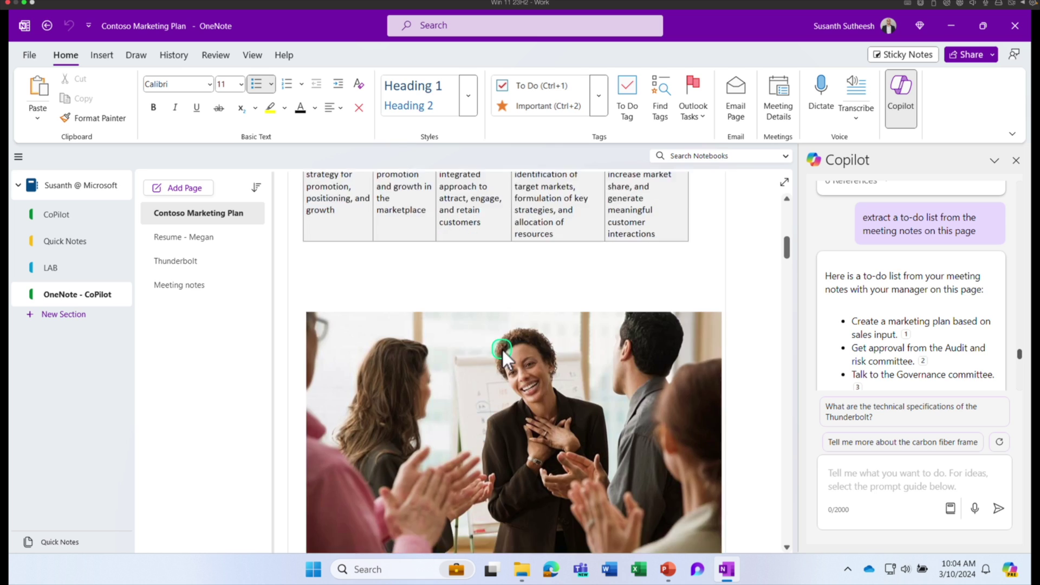
{"action": "scroll", "coordinate": [502, 349], "scroll_direction": "down", "scroll_amount": 12}
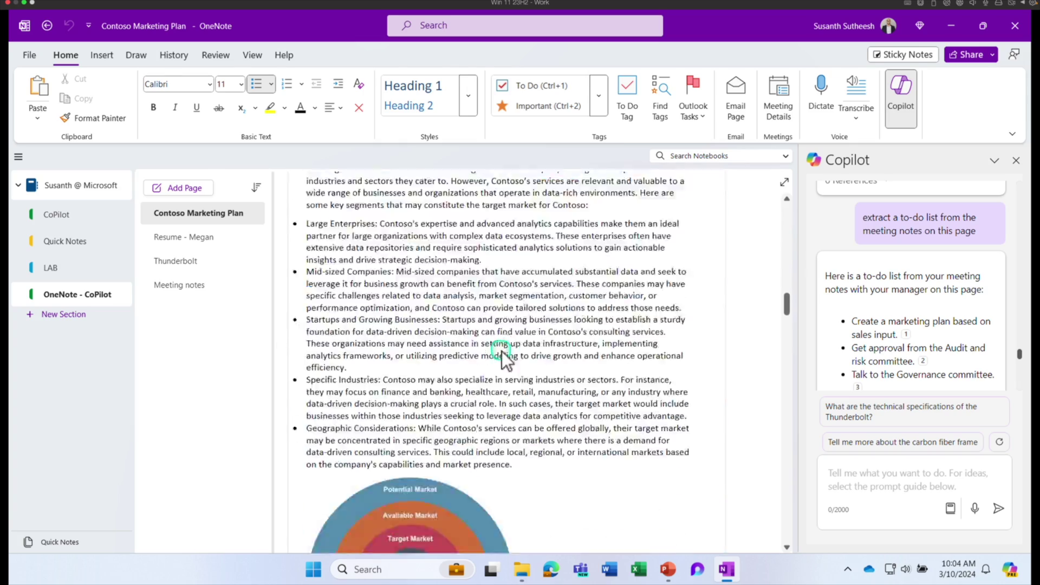
{"action": "scroll", "coordinate": [502, 351], "scroll_direction": "down", "scroll_amount": 15}
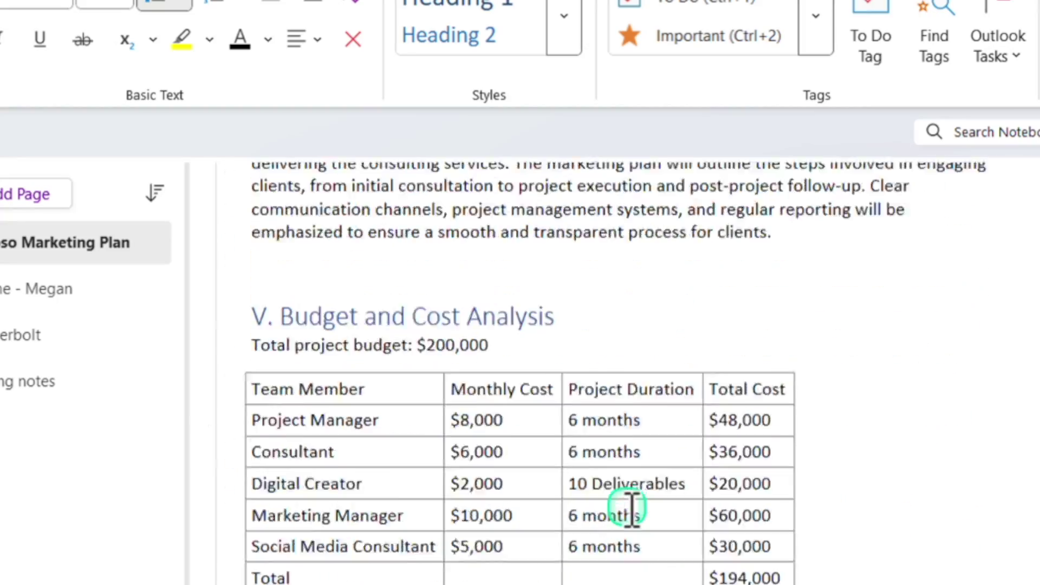
{"action": "scroll", "coordinate": [630, 509], "scroll_direction": "down", "scroll_amount": 10}
{"action": "scroll", "coordinate": [624, 515], "scroll_direction": "down", "scroll_amount": 15}
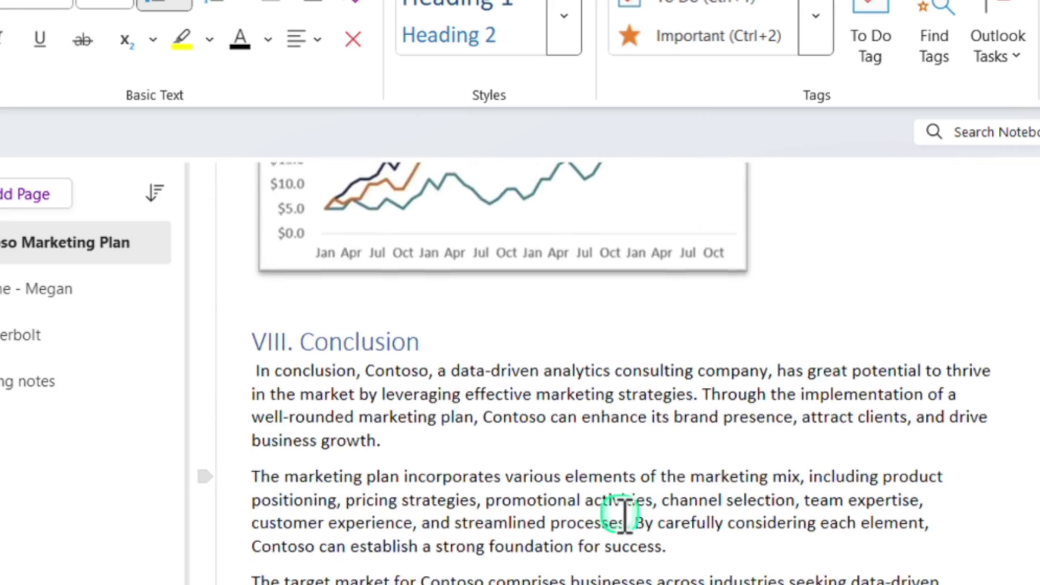
{"action": "scroll", "coordinate": [622, 514], "scroll_direction": "down", "scroll_amount": 2}
{"action": "scroll", "coordinate": [619, 519], "scroll_direction": "down", "scroll_amount": 7}
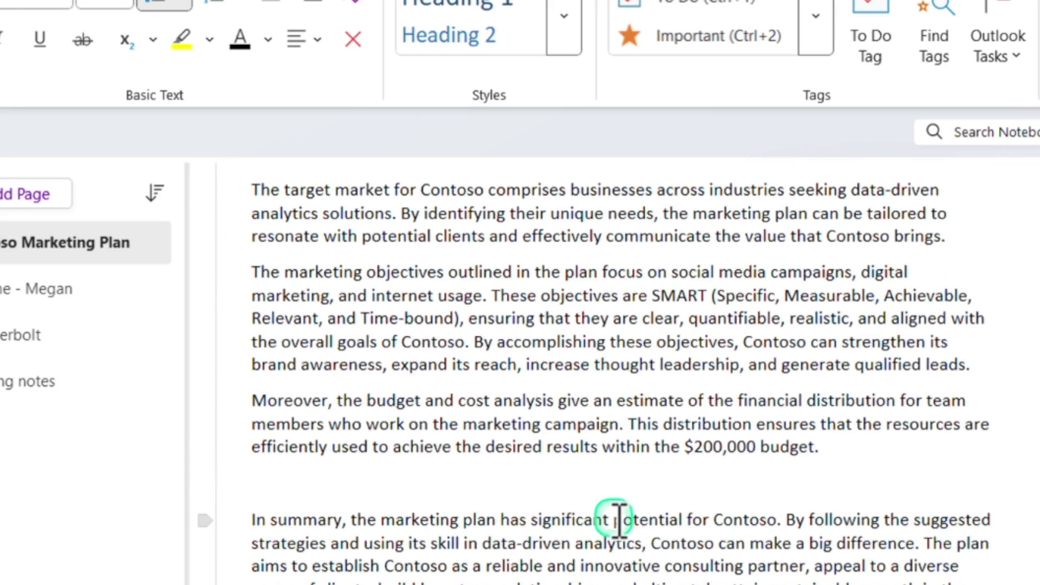
{"action": "scroll", "coordinate": [619, 518], "scroll_direction": "up", "scroll_amount": 20}
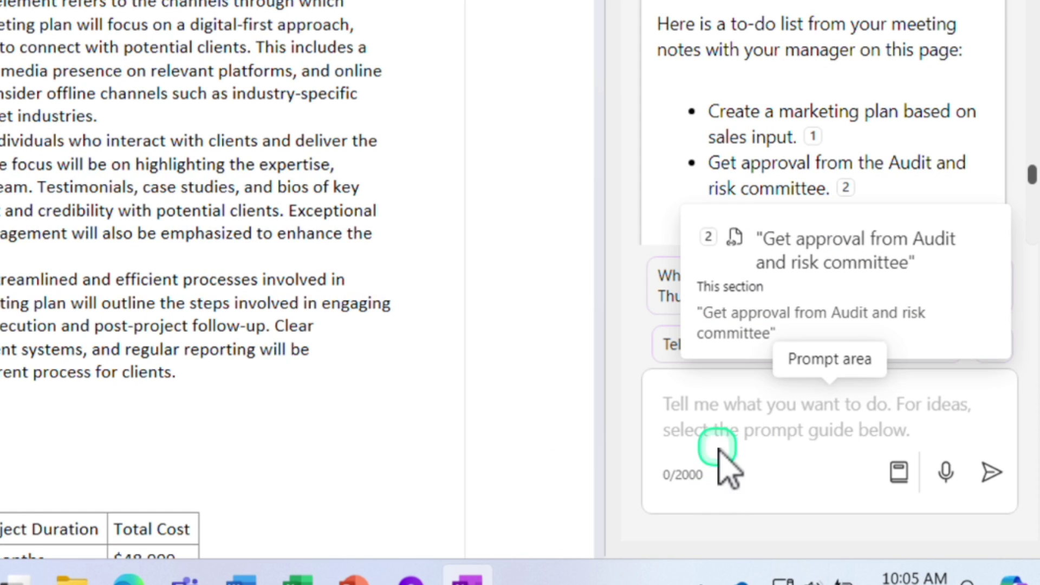
{"action": "left_click", "coordinate": [732, 417]}
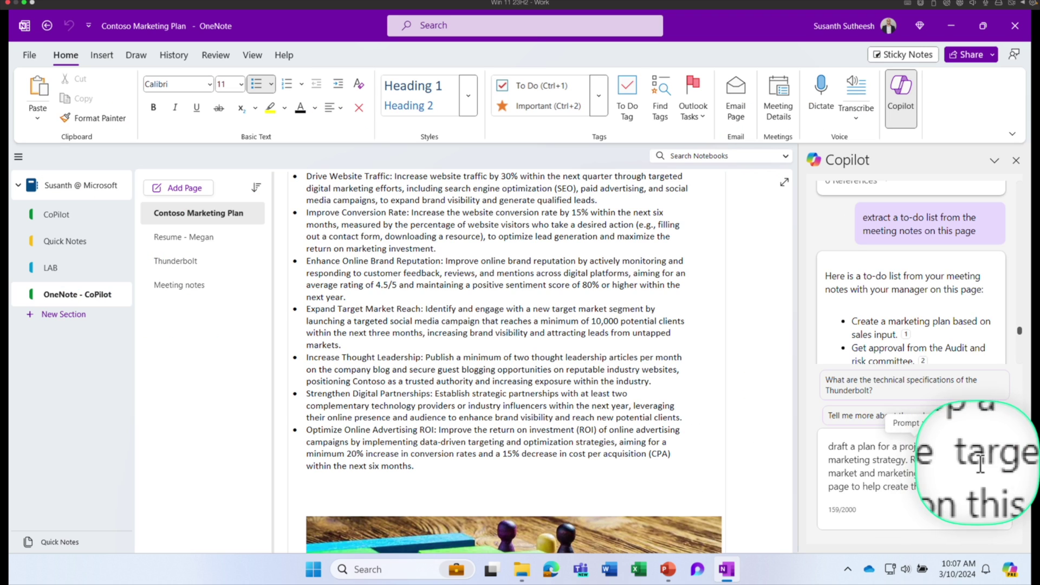
{"action": "scroll", "coordinate": [376, 352], "scroll_direction": "up", "scroll_amount": 10}
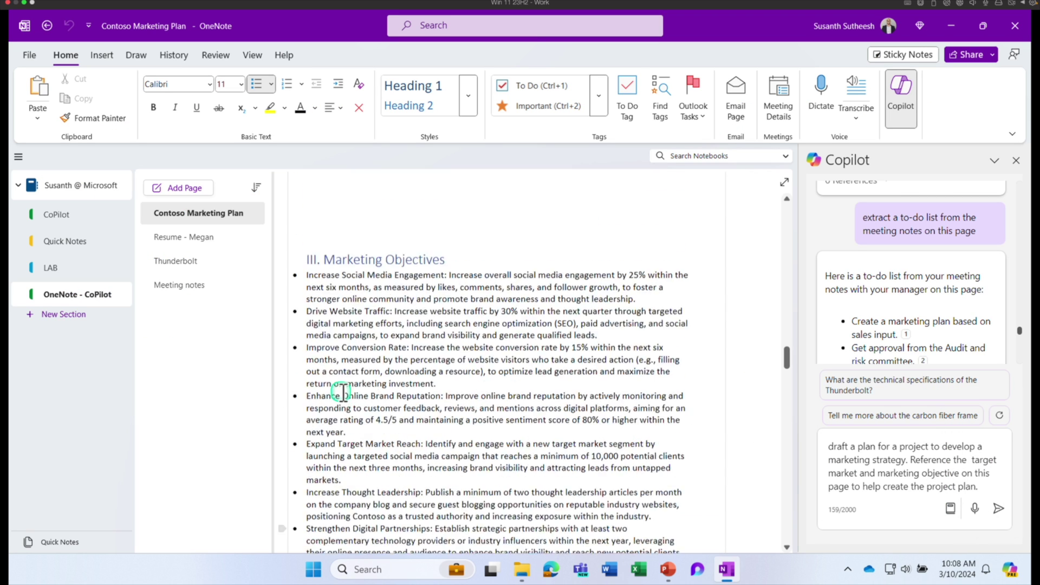
{"action": "scroll", "coordinate": [390, 317], "scroll_direction": "up", "scroll_amount": 8}
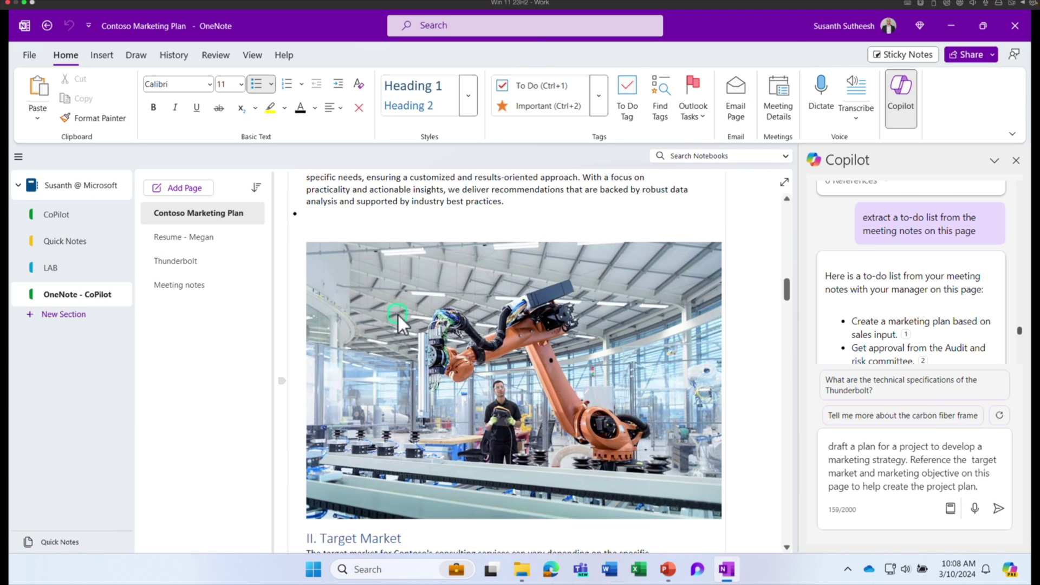
{"action": "scroll", "coordinate": [398, 317], "scroll_direction": "down", "scroll_amount": 4}
{"action": "left_click", "coordinate": [341, 434]}
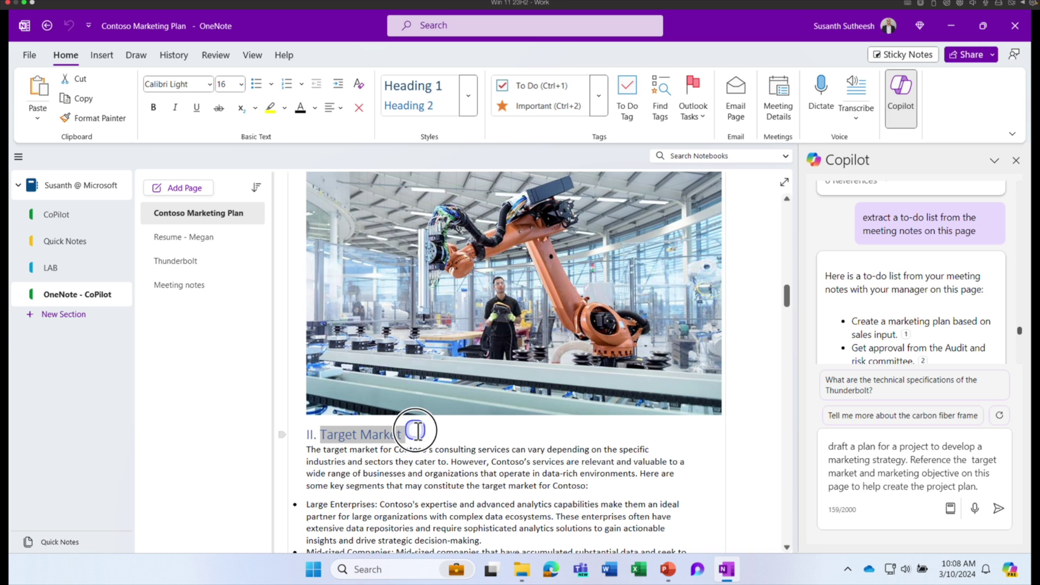
{"action": "left_click_drag", "start_coordinate": [416, 431], "coordinate": [415, 431]}
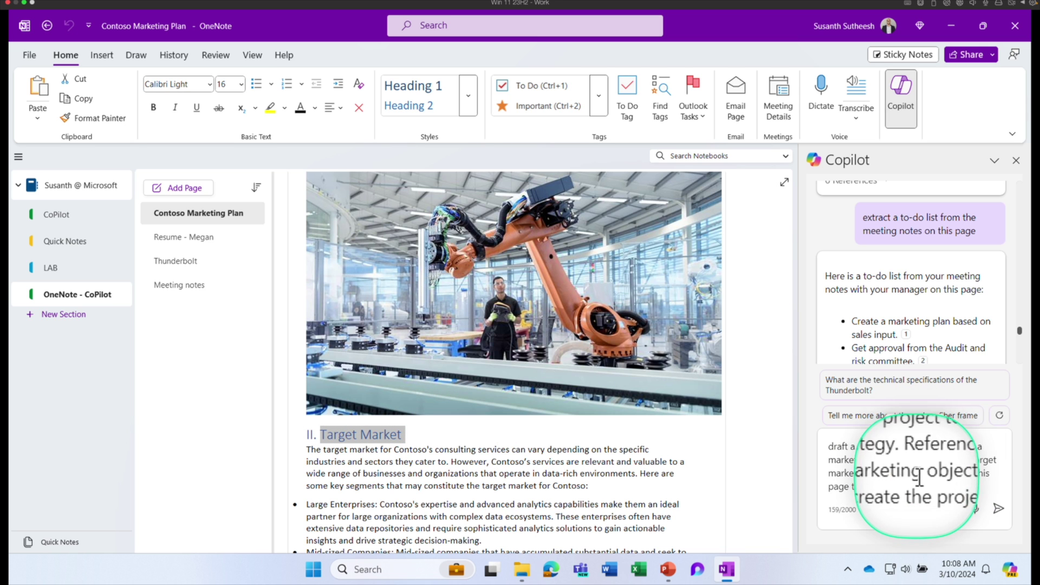
{"action": "scroll", "coordinate": [509, 482], "scroll_direction": "down", "scroll_amount": 10}
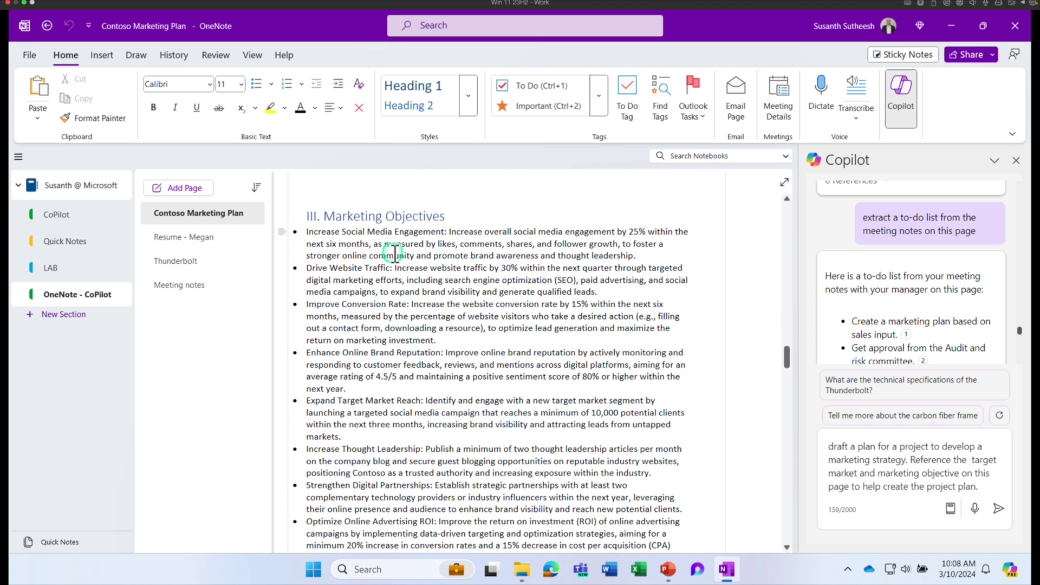
{"action": "left_click_drag", "start_coordinate": [324, 216], "coordinate": [458, 218]}
{"action": "scroll", "coordinate": [464, 331], "scroll_direction": "up", "scroll_amount": 1}
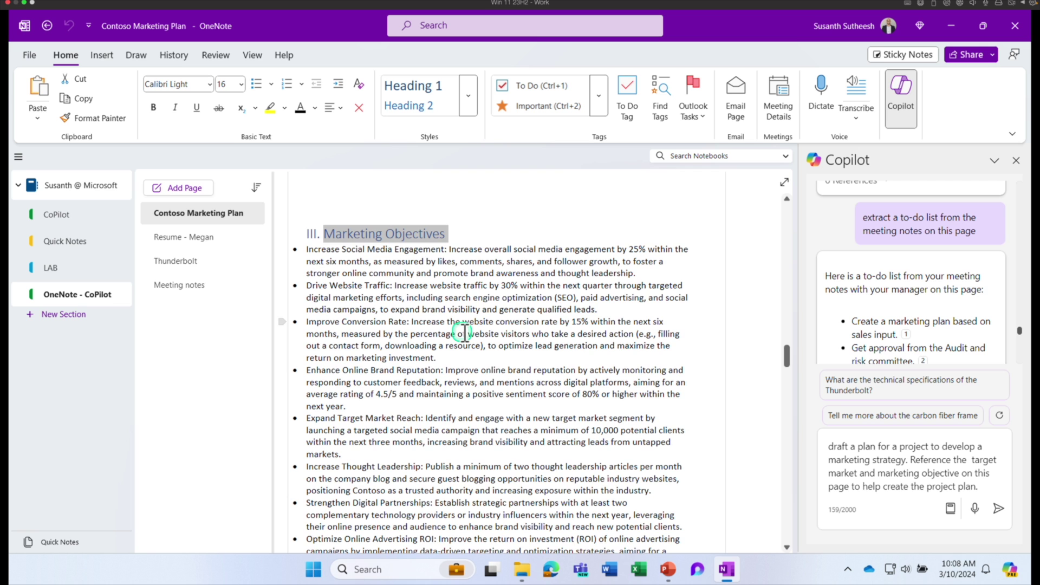
{"action": "scroll", "coordinate": [465, 312], "scroll_direction": "down", "scroll_amount": 4}
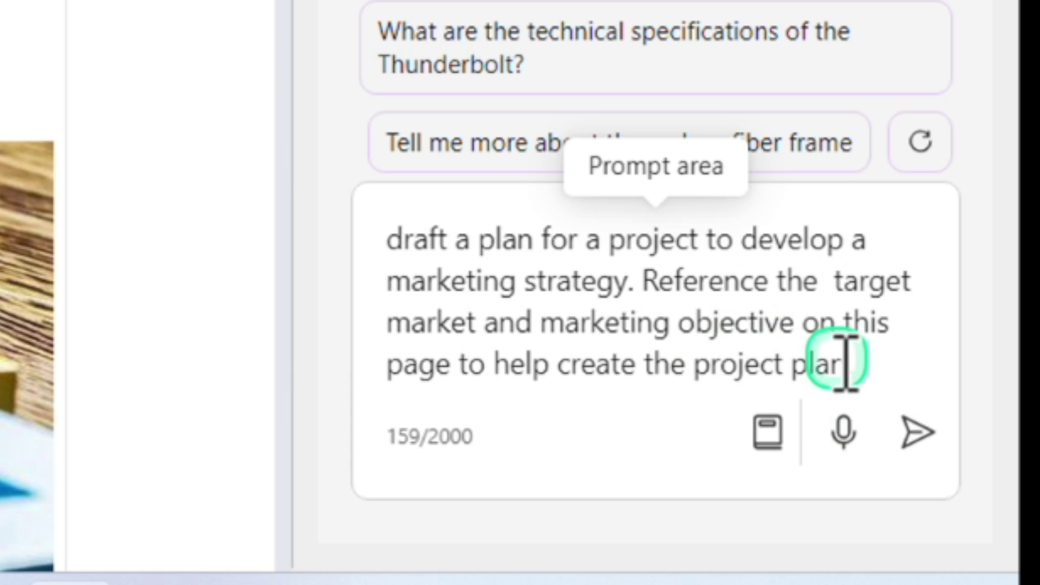
{"action": "left_click_drag", "start_coordinate": [858, 366], "coordinate": [413, 204]}
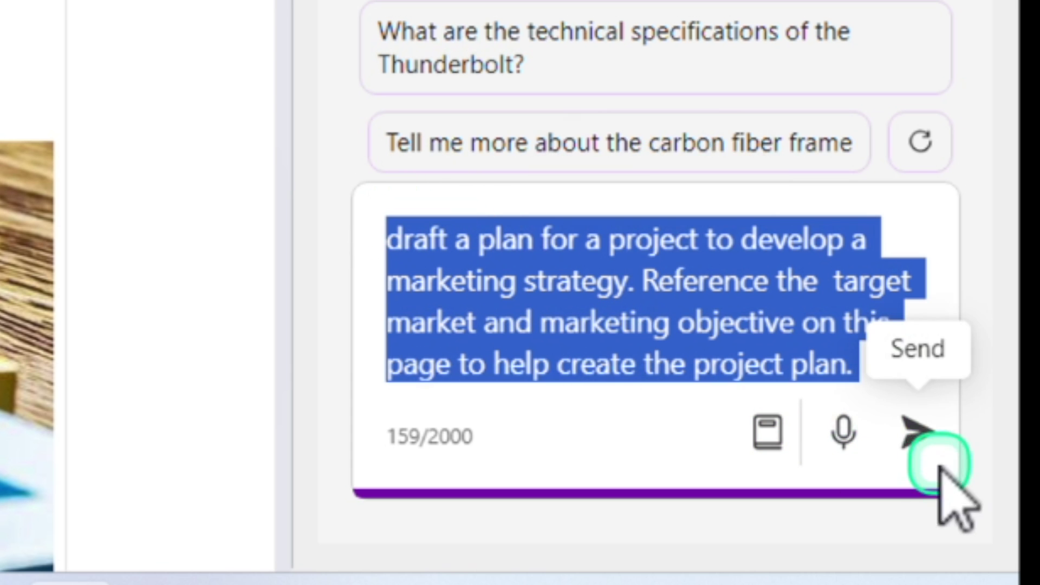
Send Copilot the request for a marketing project plan based on this page
{"action": "left_click", "coordinate": [919, 433]}
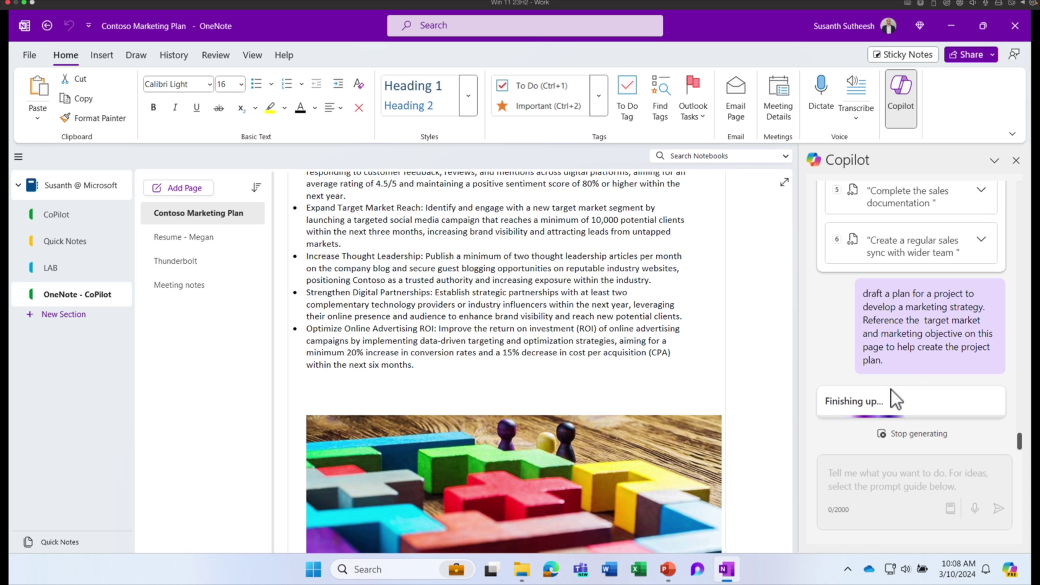
{"action": "scroll", "coordinate": [882, 316], "scroll_direction": "up", "scroll_amount": 5}
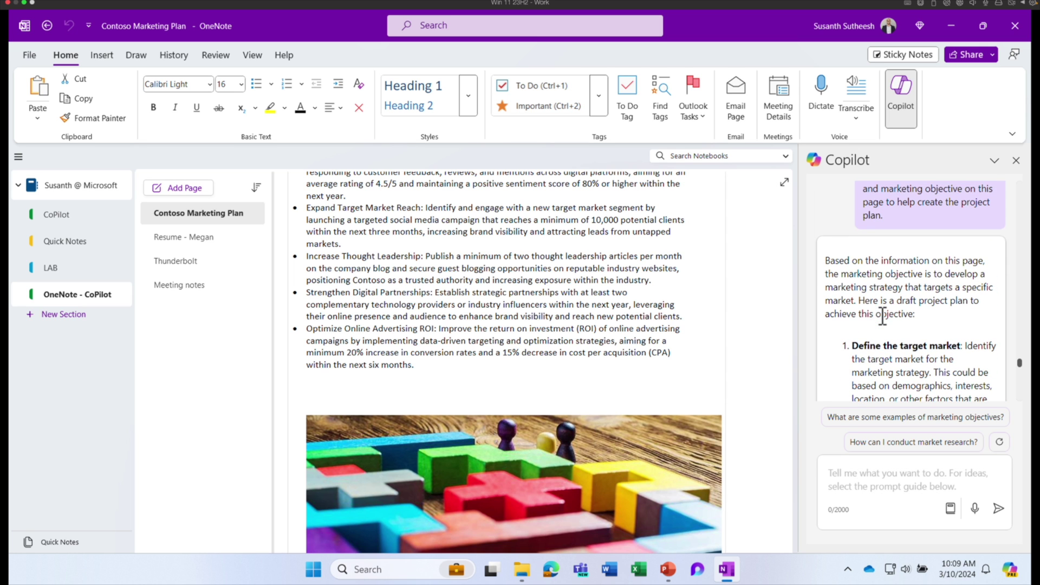
{"action": "scroll", "coordinate": [882, 316], "scroll_direction": "down", "scroll_amount": 1}
{"action": "left_click", "coordinate": [852, 252]}
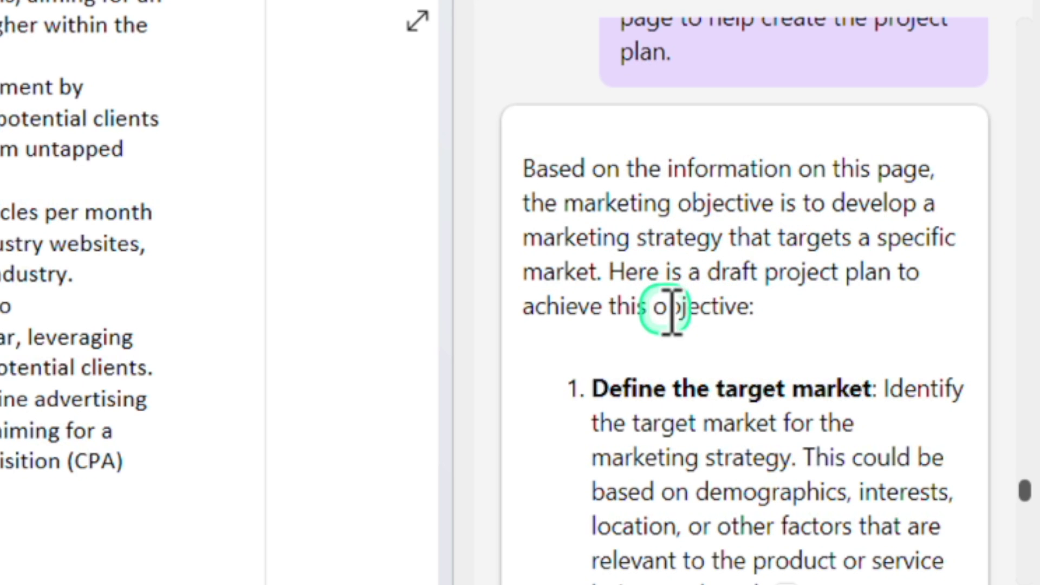
Review Copilot's seven-step project plan and copy it to the clipboard
{"action": "scroll", "coordinate": [671, 313], "scroll_direction": "down", "scroll_amount": 5}
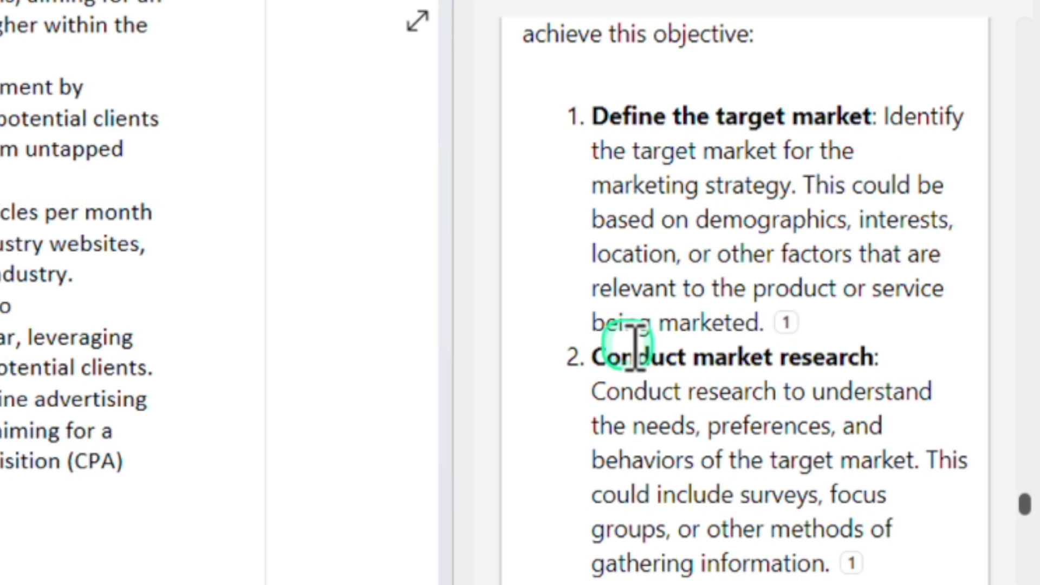
{"action": "scroll", "coordinate": [636, 344], "scroll_direction": "down", "scroll_amount": 6}
{"action": "scroll", "coordinate": [689, 324], "scroll_direction": "down", "scroll_amount": 5}
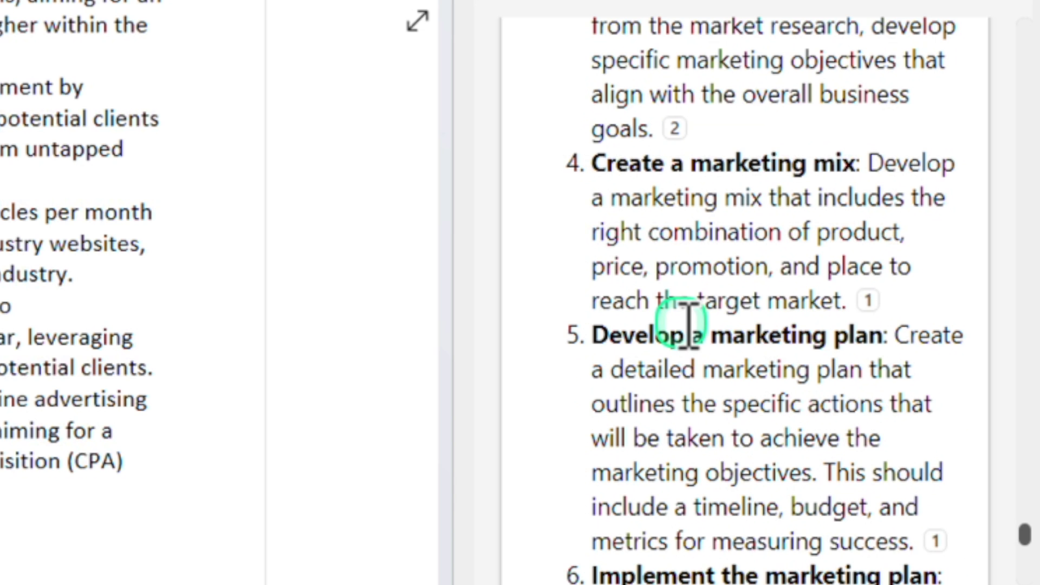
{"action": "scroll", "coordinate": [689, 325], "scroll_direction": "down", "scroll_amount": 9}
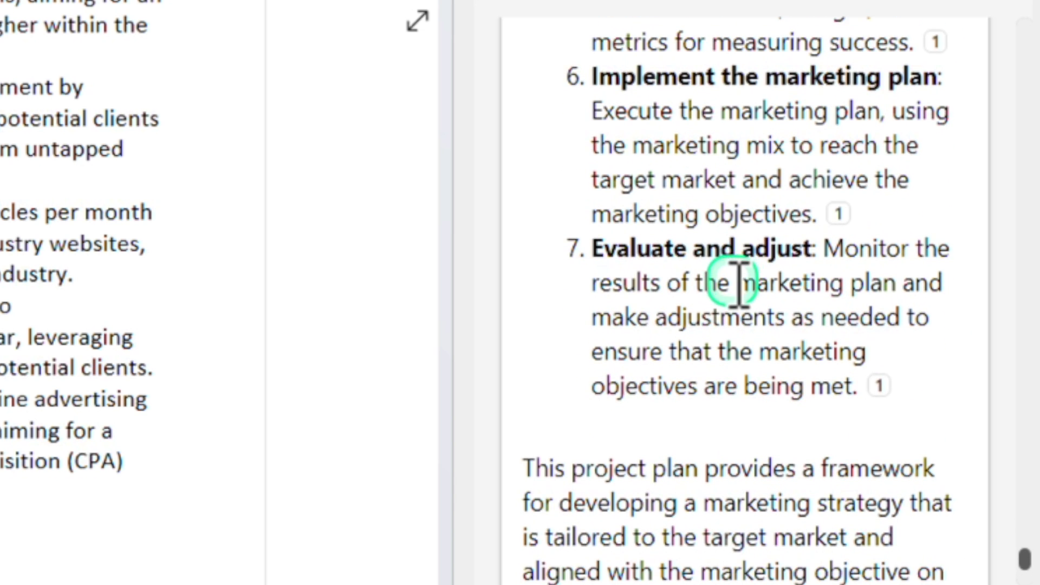
{"action": "scroll", "coordinate": [739, 287], "scroll_direction": "down", "scroll_amount": 3}
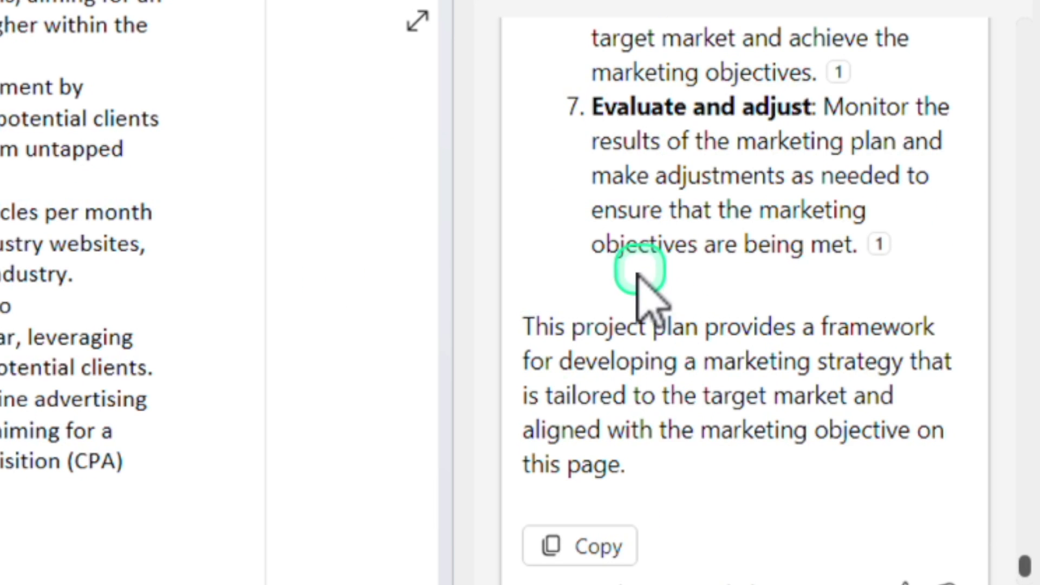
{"action": "scroll", "coordinate": [656, 325], "scroll_direction": "down", "scroll_amount": 3}
{"action": "left_click", "coordinate": [615, 420]}
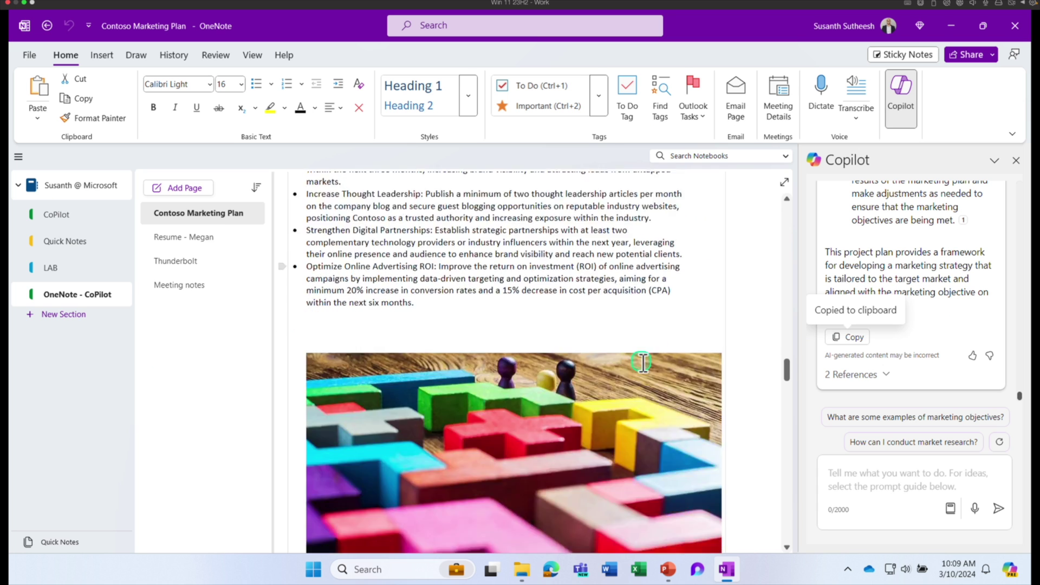
{"action": "scroll", "coordinate": [611, 366], "scroll_direction": "down", "scroll_amount": 10}
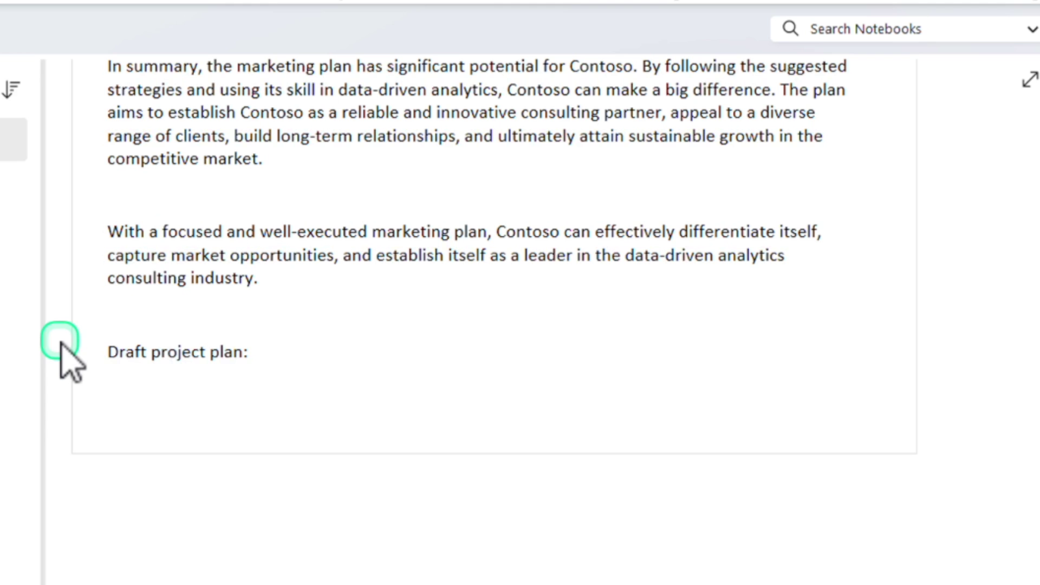
Paste the seven-step plan below 'Draft project plan:' and deselect it
{"action": "key", "text": "ctrl+v"}
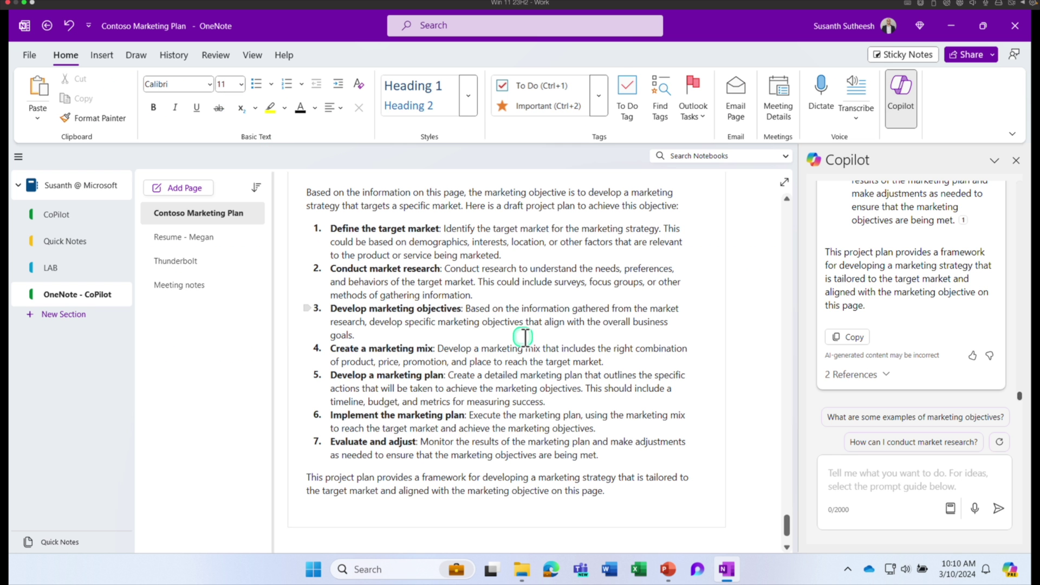
{"action": "scroll", "coordinate": [524, 337], "scroll_direction": "up", "scroll_amount": 2}
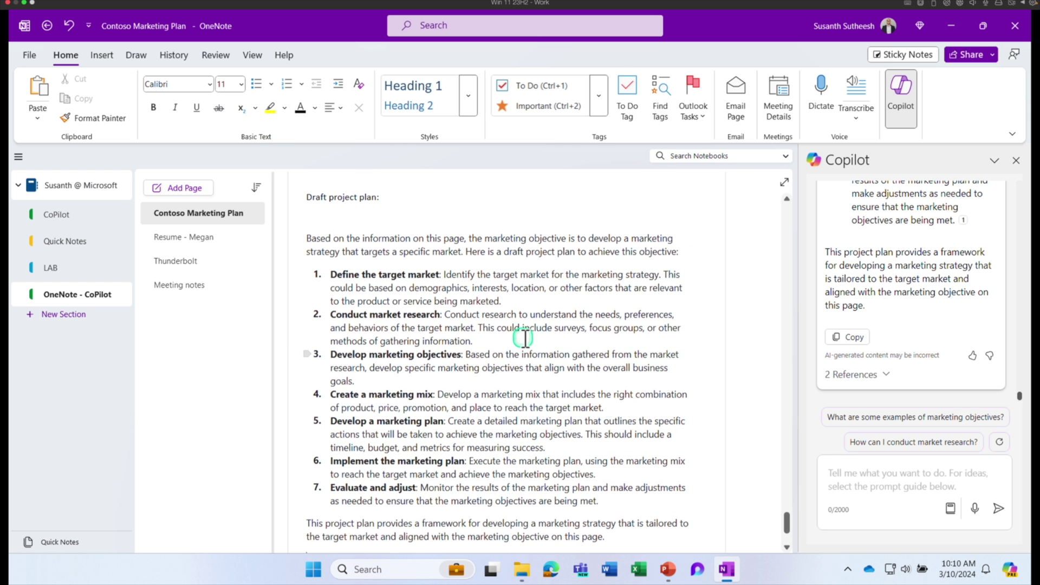
{"action": "scroll", "coordinate": [525, 340], "scroll_direction": "down", "scroll_amount": 1}
{"action": "left_click_drag", "start_coordinate": [626, 506], "coordinate": [324, 215]}
{"action": "left_click", "coordinate": [589, 397]}
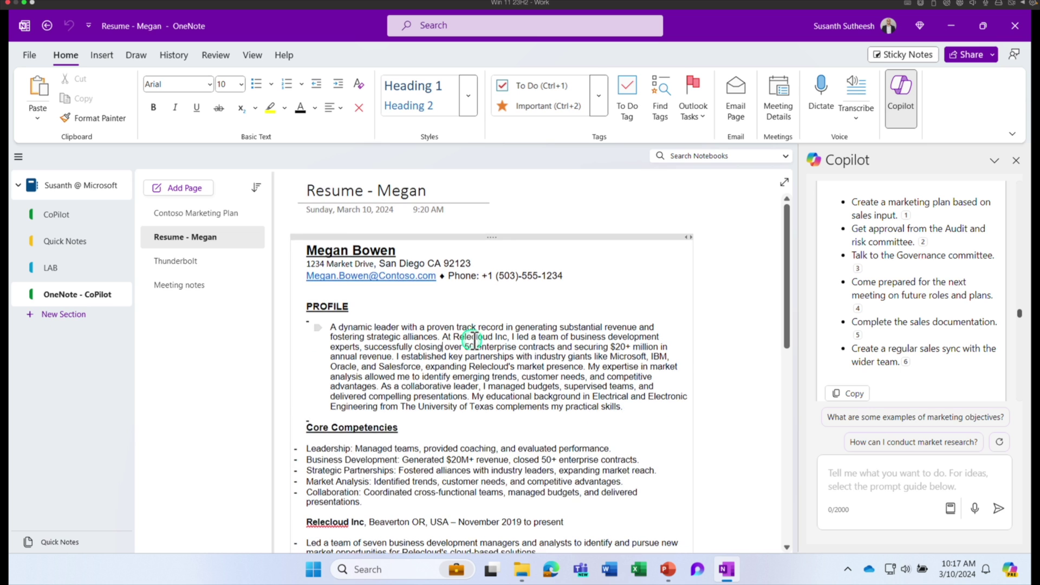
{"action": "scroll", "coordinate": [467, 336], "scroll_direction": "down", "scroll_amount": 5}
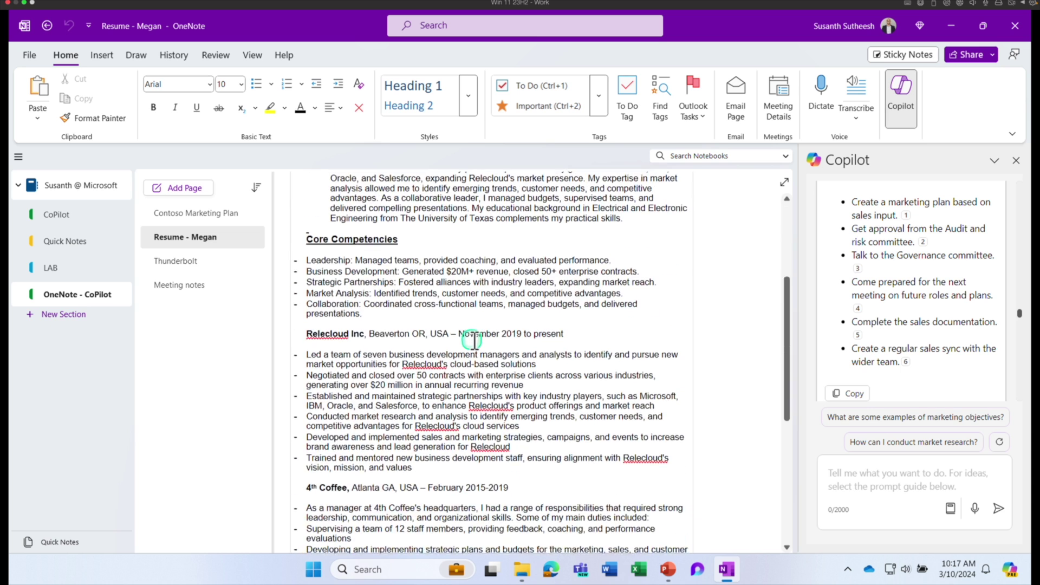
Scroll to the top of the resume page and select the entire Profile paragraph
{"action": "scroll", "coordinate": [472, 340], "scroll_direction": "up", "scroll_amount": 4}
{"action": "scroll", "coordinate": [473, 340], "scroll_direction": "up", "scroll_amount": 1}
{"action": "scroll", "coordinate": [473, 341], "scroll_direction": "down", "scroll_amount": 4}
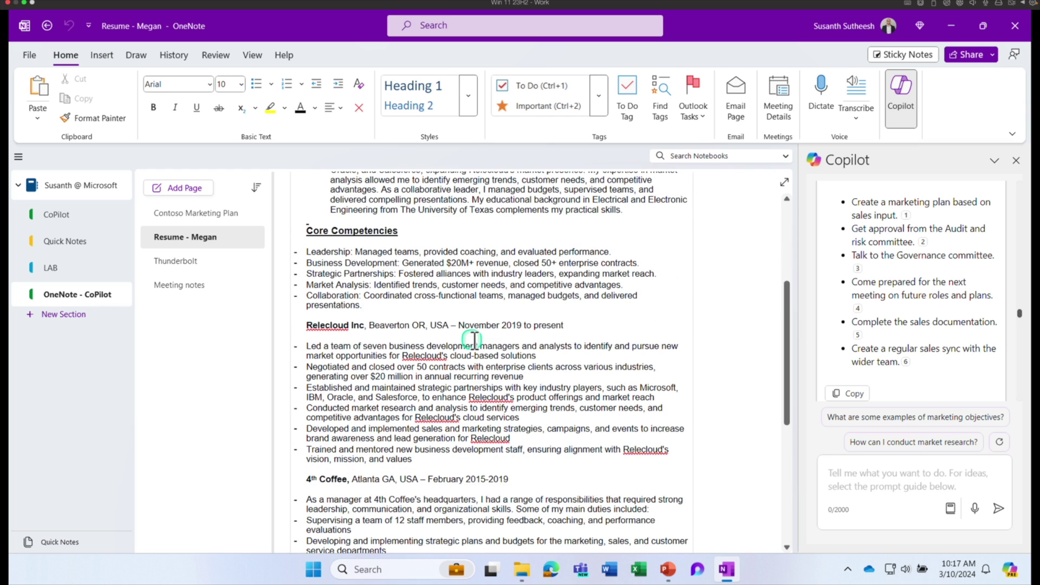
{"action": "scroll", "coordinate": [474, 340], "scroll_direction": "up", "scroll_amount": 1}
{"action": "scroll", "coordinate": [474, 340], "scroll_direction": "up", "scroll_amount": 5}
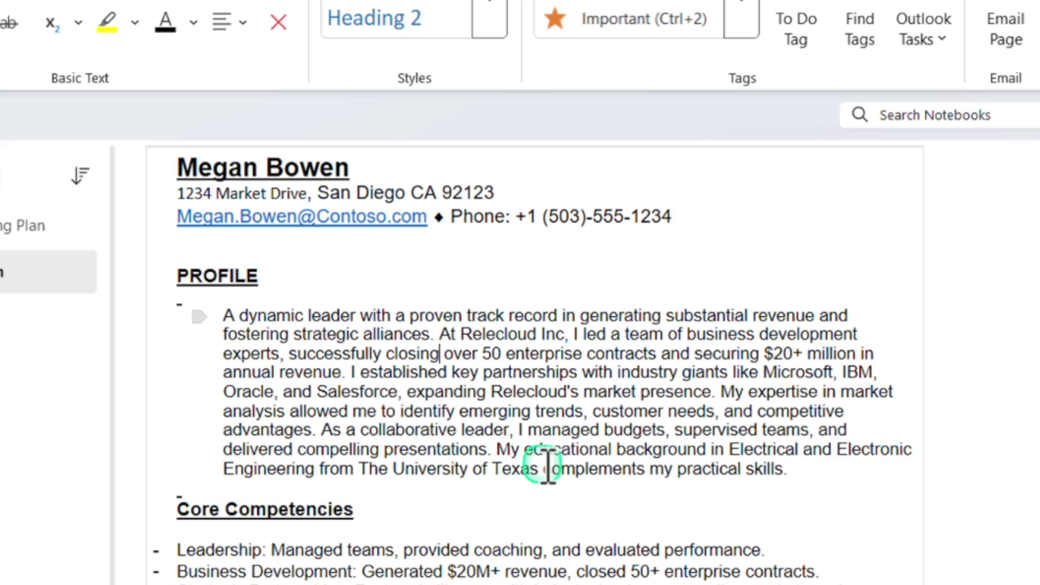
{"action": "scroll", "coordinate": [553, 464], "scroll_direction": "down", "scroll_amount": 12}
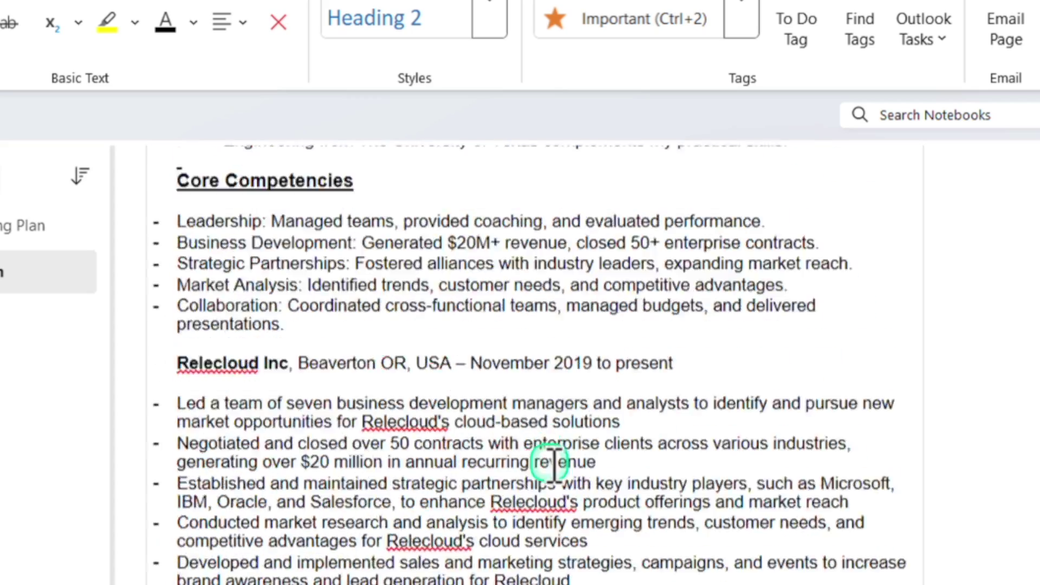
{"action": "scroll", "coordinate": [549, 466], "scroll_direction": "down", "scroll_amount": 5}
{"action": "scroll", "coordinate": [548, 464], "scroll_direction": "up", "scroll_amount": 15}
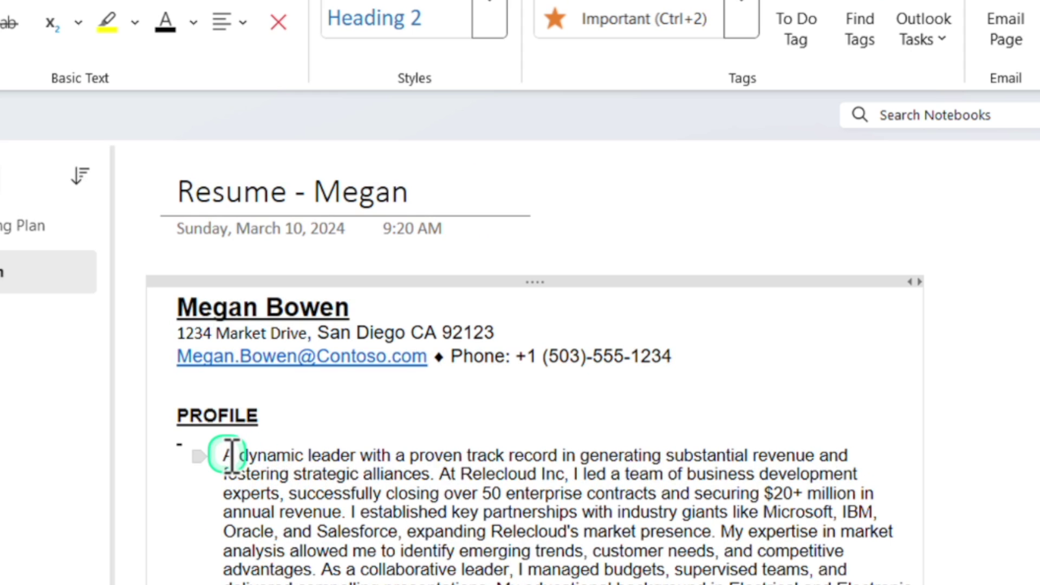
{"action": "left_click_drag", "start_coordinate": [230, 455], "coordinate": [766, 576]}
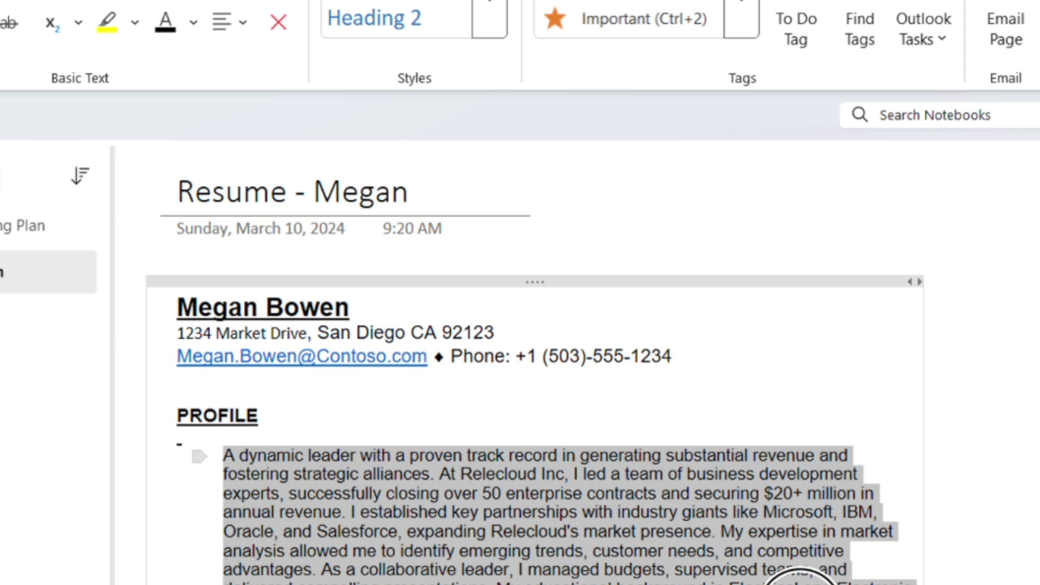
{"action": "left_click_drag", "start_coordinate": [797, 579], "coordinate": [780, 584]}
Rewrite the selected Profile paragraph with Copilot's Rewrite command
{"action": "right_click", "coordinate": [623, 416]}
{"action": "mouse_move", "coordinate": [741, 0]}
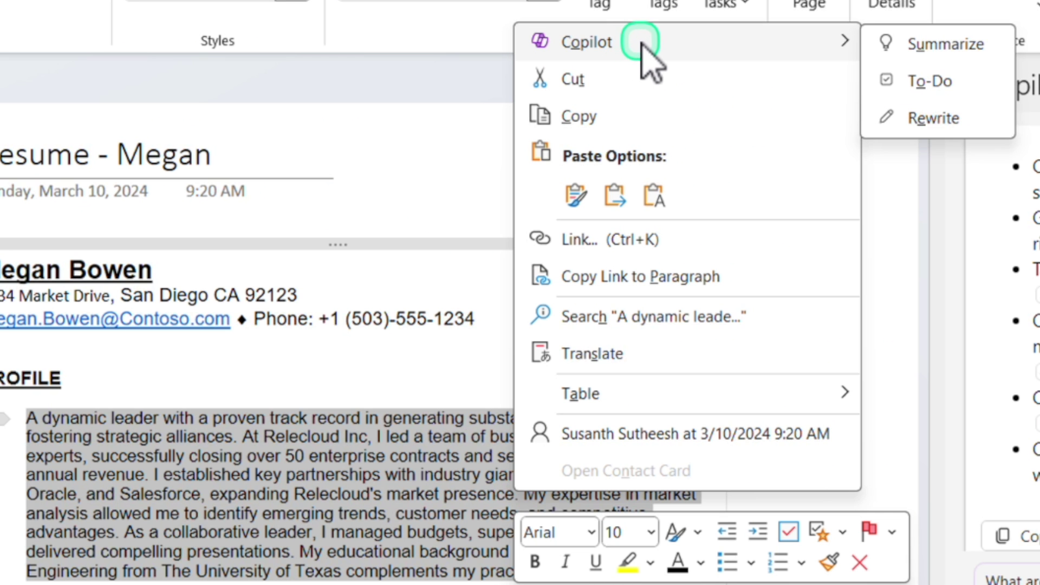
{"action": "left_click", "coordinate": [933, 119]}
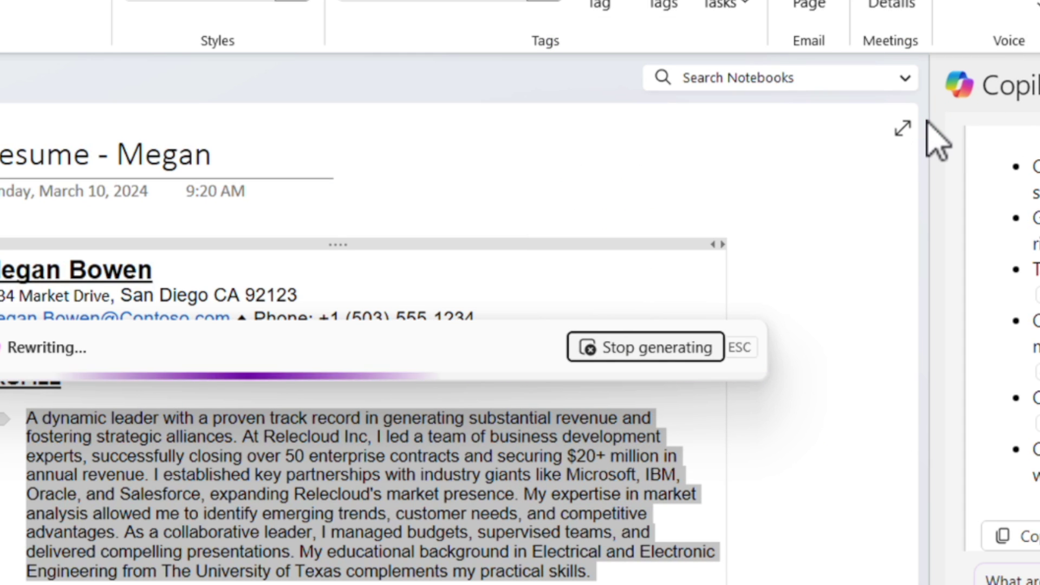
{"action": "left_click", "coordinate": [480, 324]}
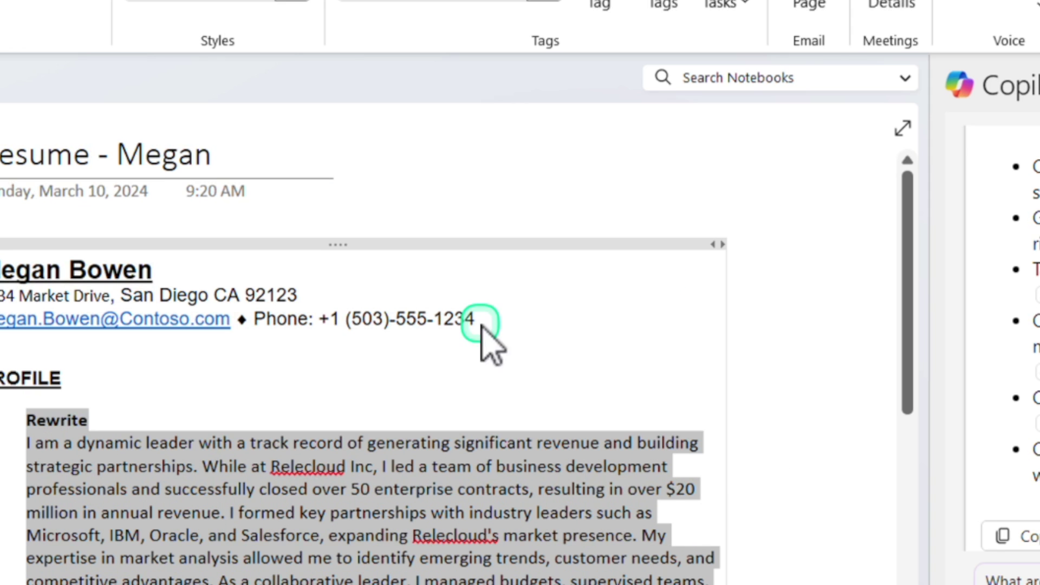
{"action": "scroll", "coordinate": [357, 453], "scroll_direction": "down", "scroll_amount": 3}
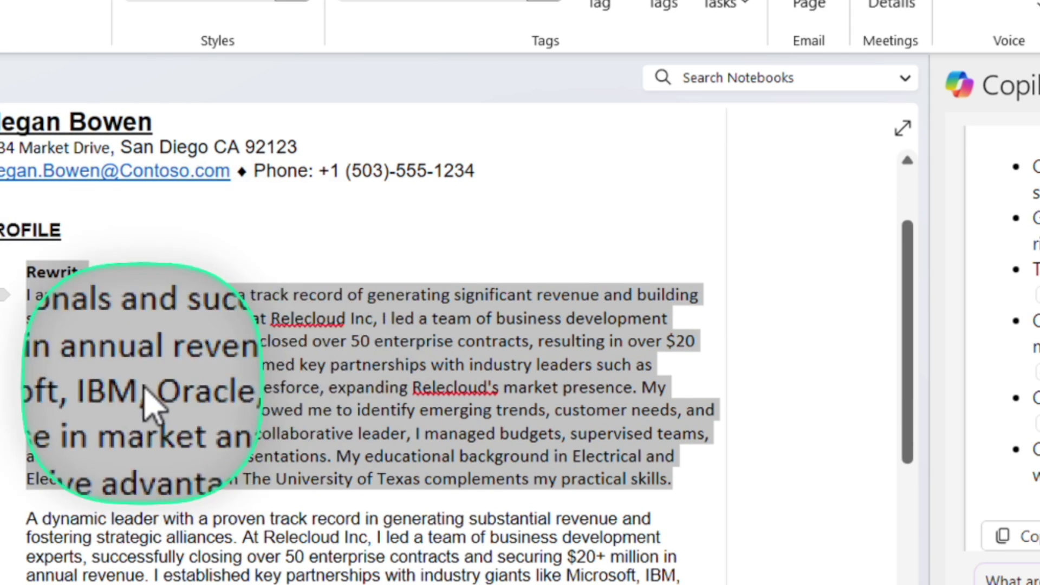
Review the rewritten paragraph and select the Relecloud Inc job bullets
{"action": "left_click", "coordinate": [350, 364]}
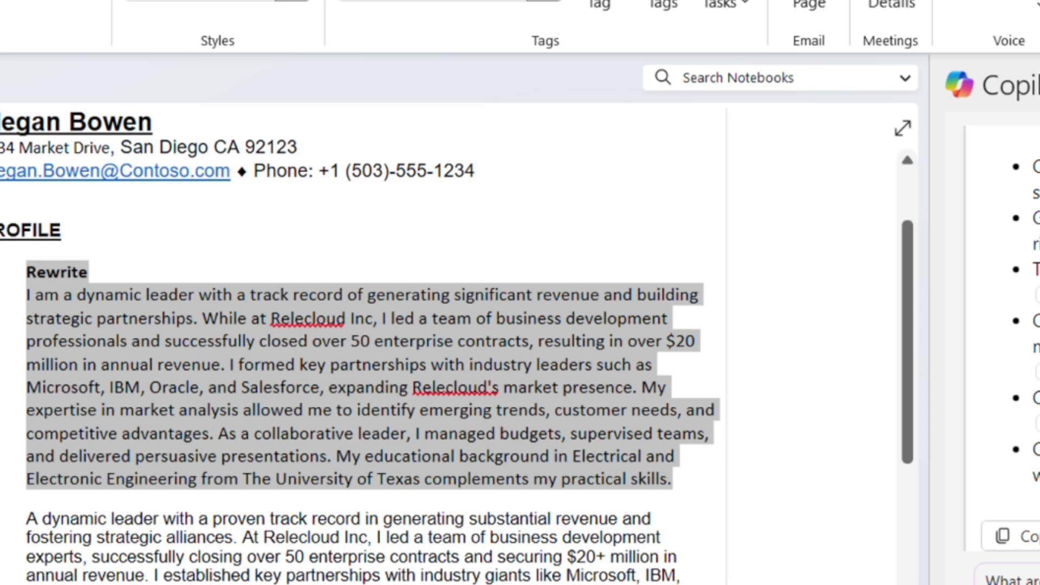
{"action": "scroll", "coordinate": [357, 325], "scroll_direction": "down", "scroll_amount": 2}
{"action": "left_click", "coordinate": [361, 515]}
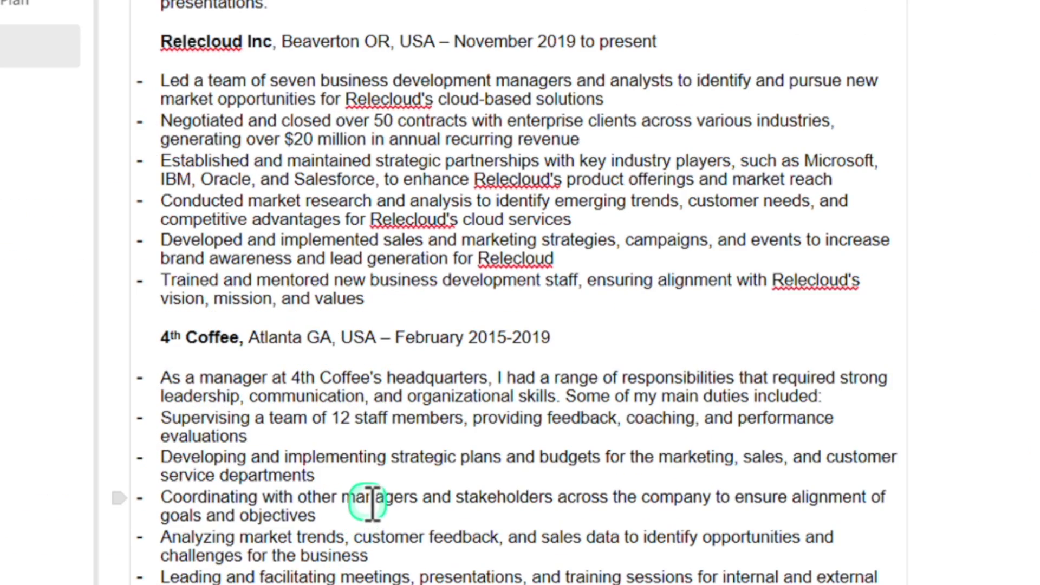
{"action": "scroll", "coordinate": [372, 504], "scroll_direction": "up", "scroll_amount": 8}
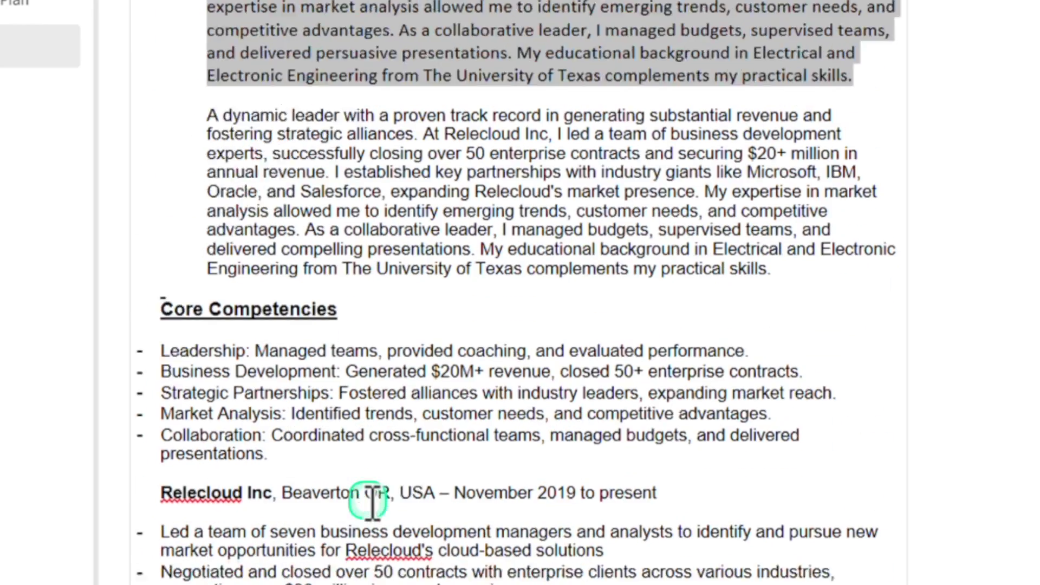
{"action": "scroll", "coordinate": [383, 494], "scroll_direction": "down", "scroll_amount": 5}
{"action": "left_click", "coordinate": [425, 481]}
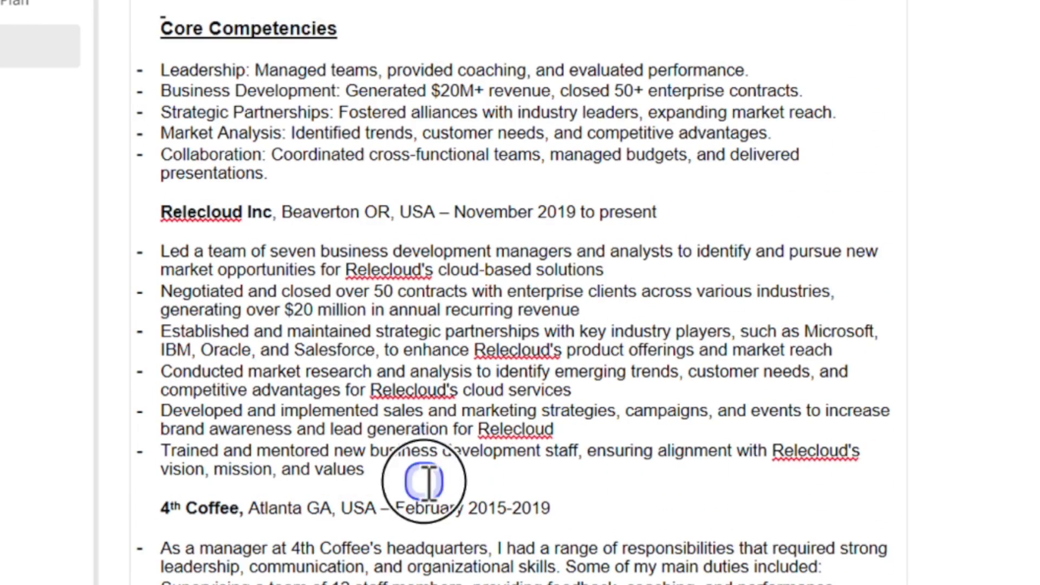
{"action": "left_click_drag", "start_coordinate": [420, 477], "coordinate": [194, 265]}
Rewrite the selected Relecloud bullets into one paragraph with Copilot
{"action": "right_click", "coordinate": [193, 266]}
{"action": "mouse_move", "coordinate": [488, 61]}
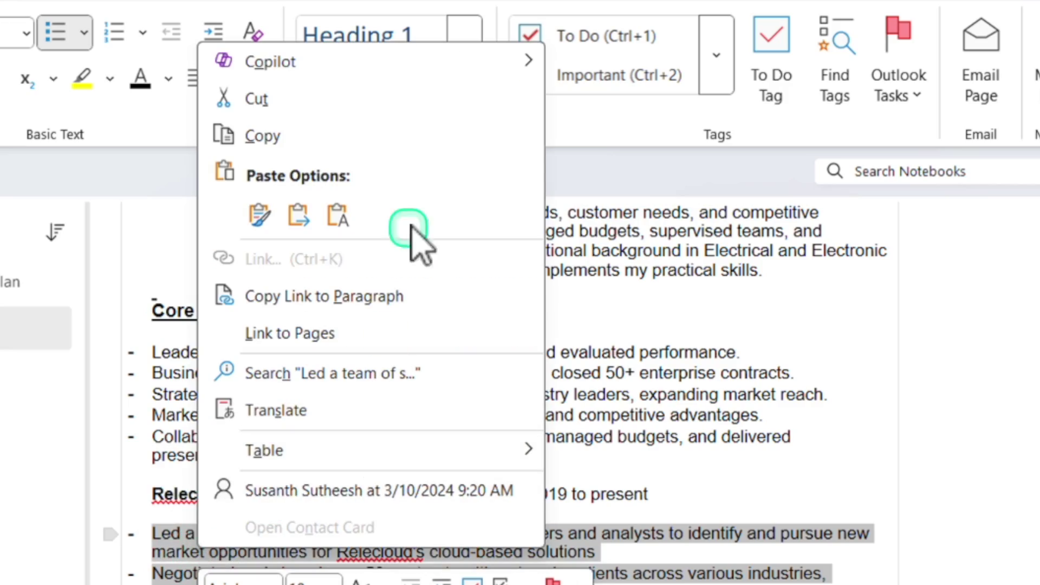
{"action": "left_click", "coordinate": [681, 138]}
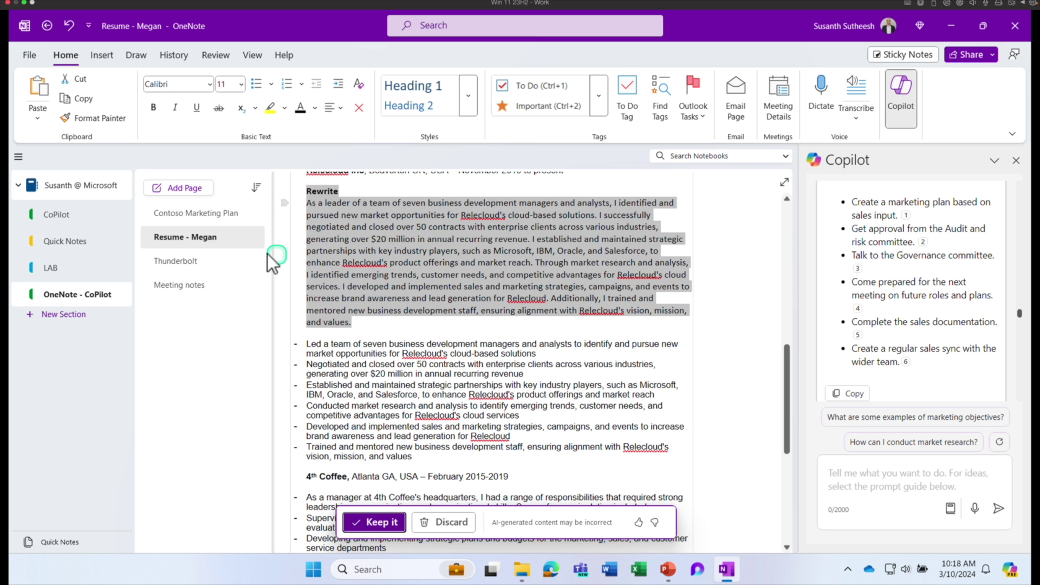
Open the Contoso Marketing Plan page at its title and banner image
{"action": "left_click", "coordinate": [223, 220]}
{"action": "scroll", "coordinate": [477, 444], "scroll_direction": "up", "scroll_amount": 5}
{"action": "scroll", "coordinate": [469, 438], "scroll_direction": "up", "scroll_amount": 15}
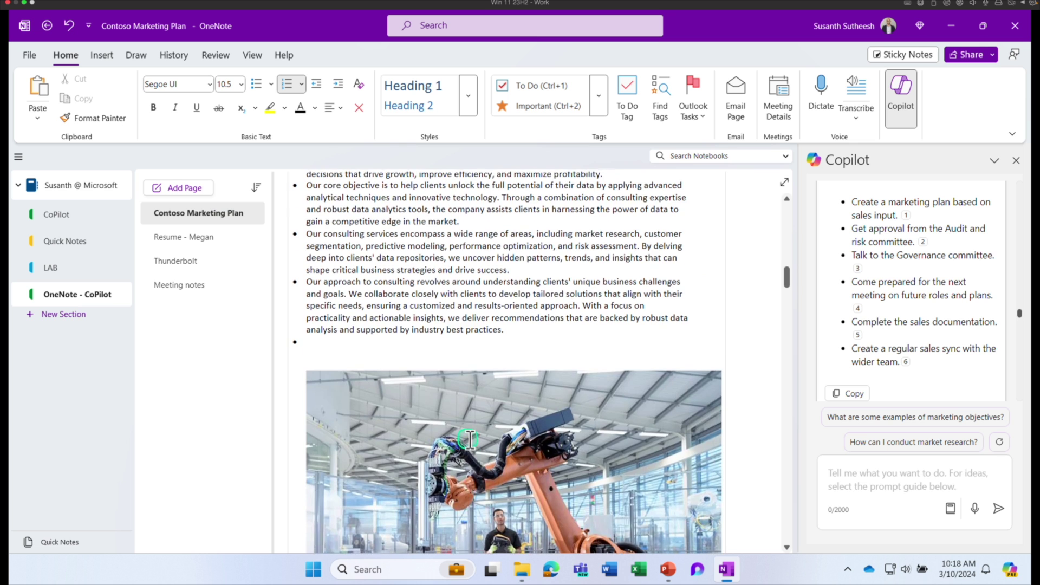
Open the Thunderbolt page and select the Performance Requirements paragraphs
{"action": "left_click", "coordinate": [177, 261]}
{"action": "scroll", "coordinate": [466, 395], "scroll_direction": "down", "scroll_amount": 5}
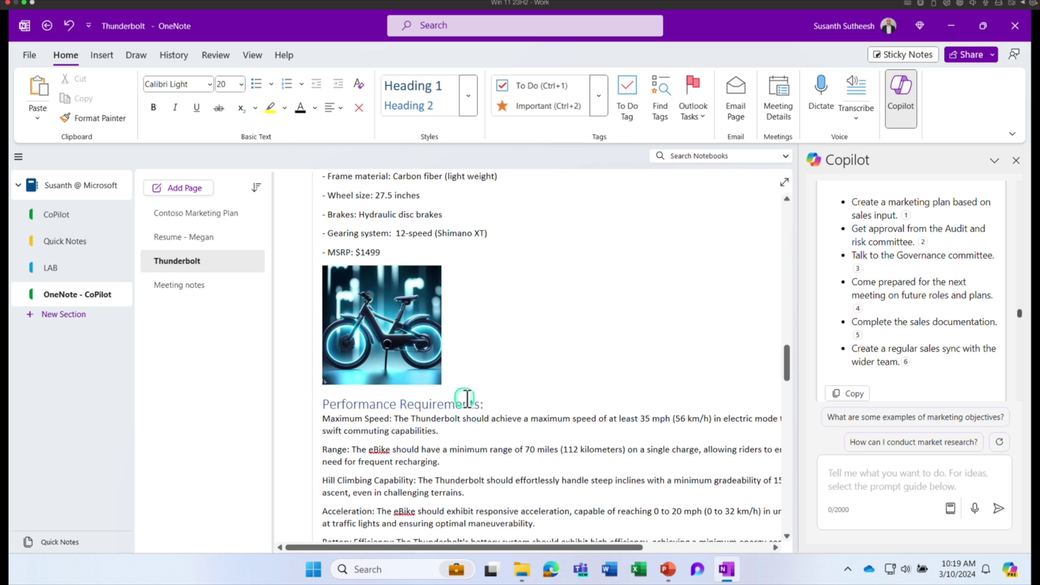
{"action": "scroll", "coordinate": [466, 398], "scroll_direction": "down", "scroll_amount": 5}
{"action": "scroll", "coordinate": [335, 249], "scroll_direction": "up", "scroll_amount": 2}
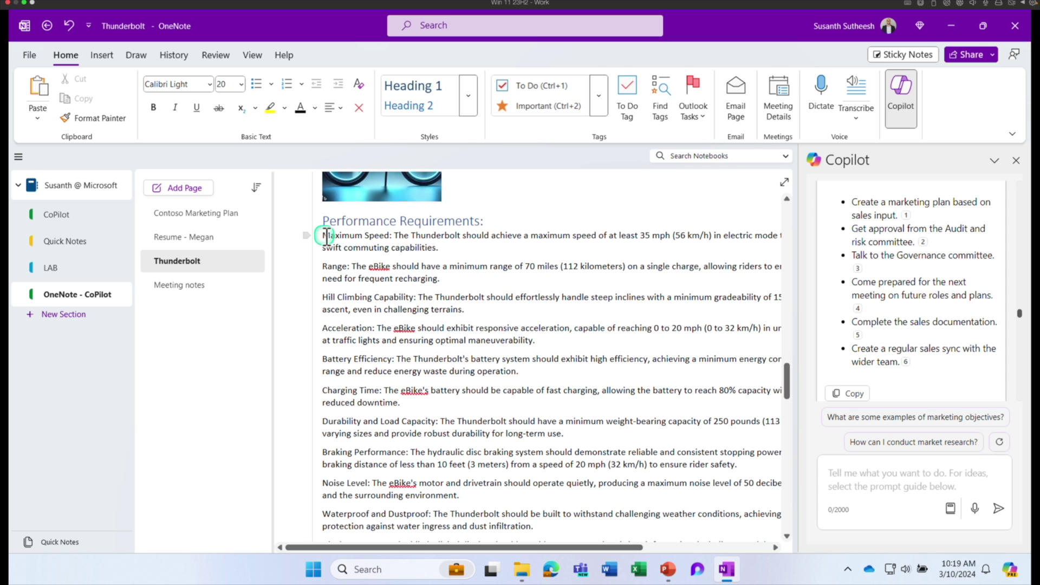
{"action": "left_click_drag", "start_coordinate": [324, 235], "coordinate": [599, 476]}
{"action": "scroll", "coordinate": [469, 371], "scroll_direction": "down", "scroll_amount": 1}
{"action": "scroll", "coordinate": [469, 372], "scroll_direction": "up", "scroll_amount": 4}
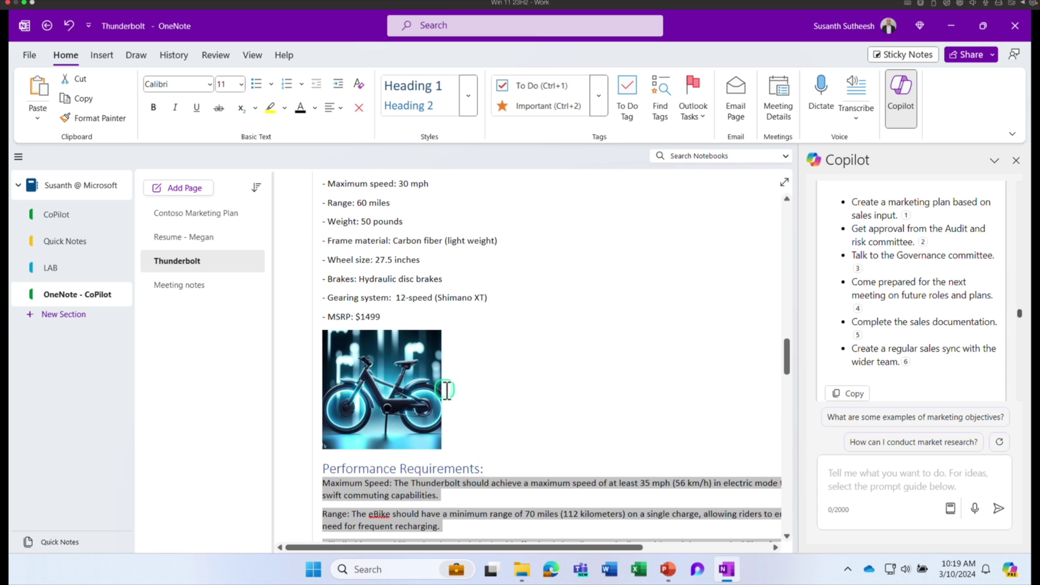
Have Copilot rewrite the selected requirements into one summary paragraph
{"action": "right_click", "coordinate": [382, 439]}
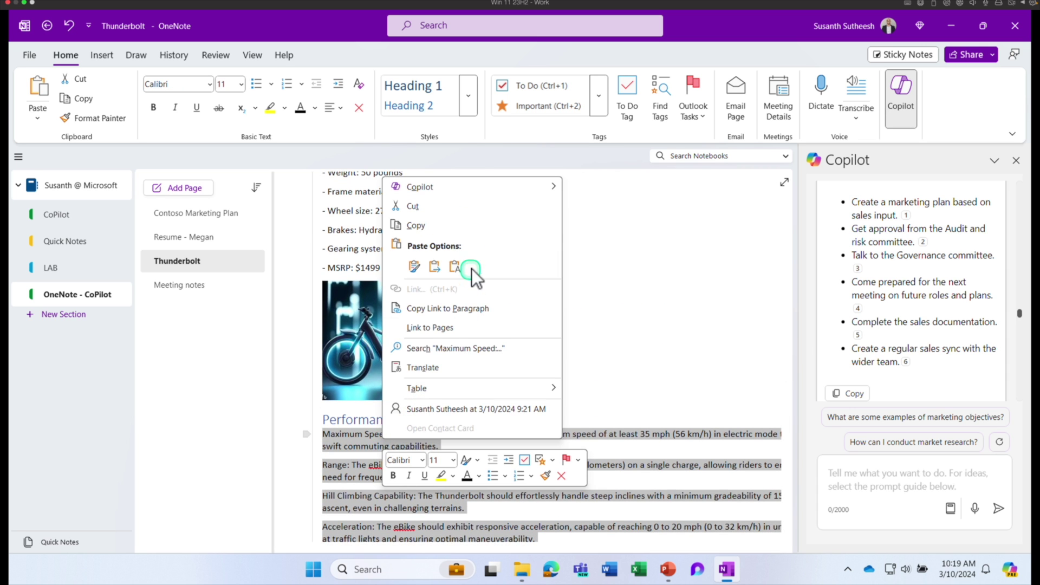
{"action": "mouse_move", "coordinate": [479, 187]}
{"action": "left_click", "coordinate": [597, 227]}
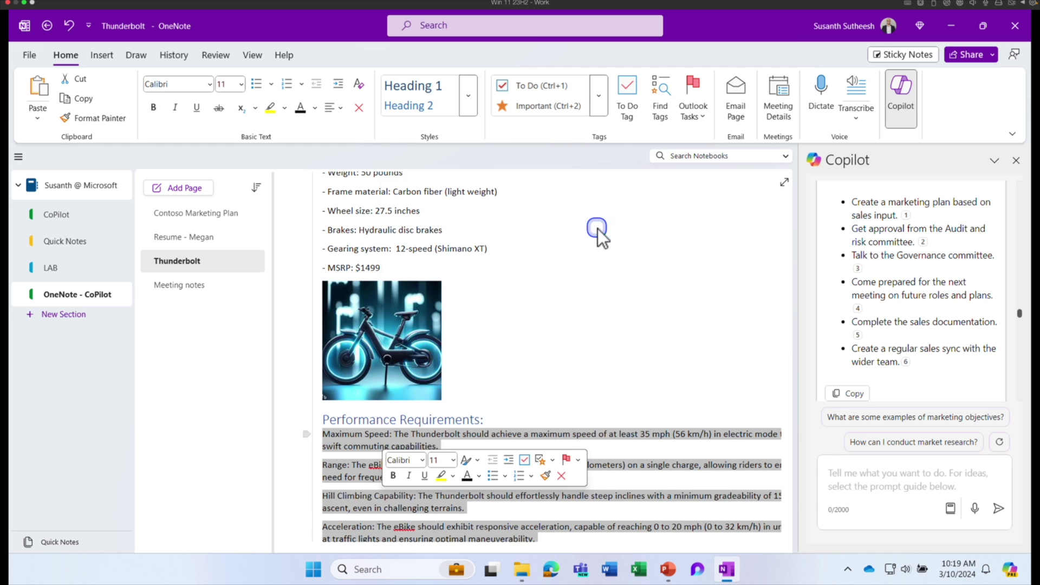
{"action": "scroll", "coordinate": [531, 396], "scroll_direction": "down", "scroll_amount": 3}
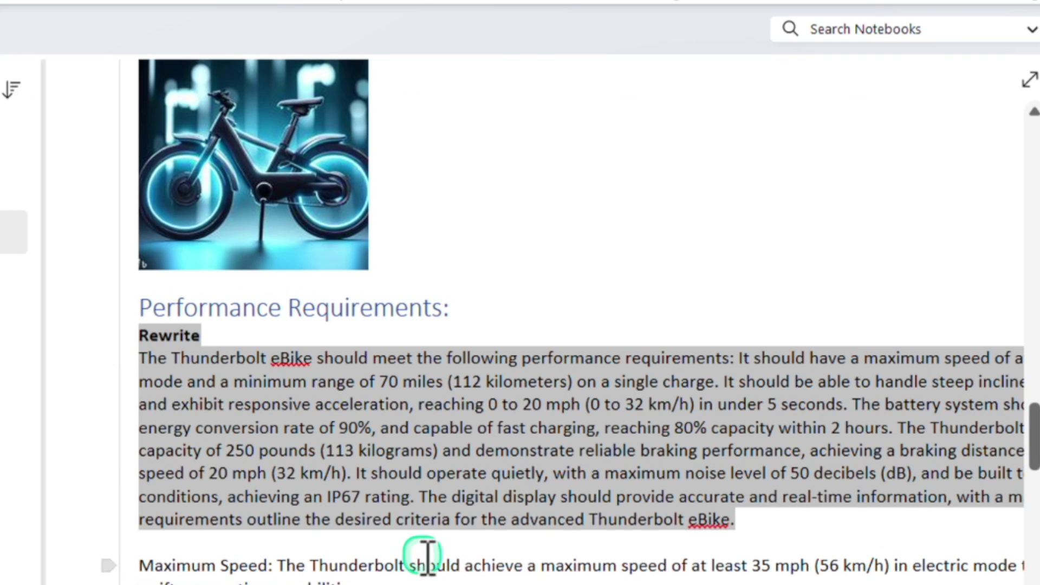
{"action": "scroll", "coordinate": [469, 422], "scroll_direction": "down", "scroll_amount": 5}
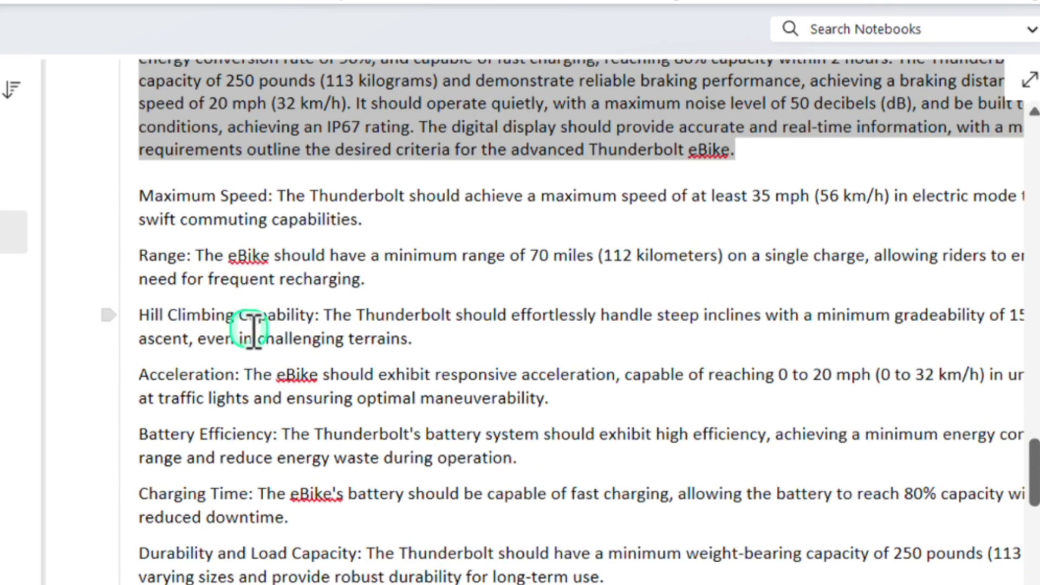
{"action": "scroll", "coordinate": [274, 364], "scroll_direction": "up", "scroll_amount": 10}
{"action": "scroll", "coordinate": [283, 413], "scroll_direction": "down", "scroll_amount": 20}
{"action": "scroll", "coordinate": [330, 268], "scroll_direction": "up", "scroll_amount": 19}
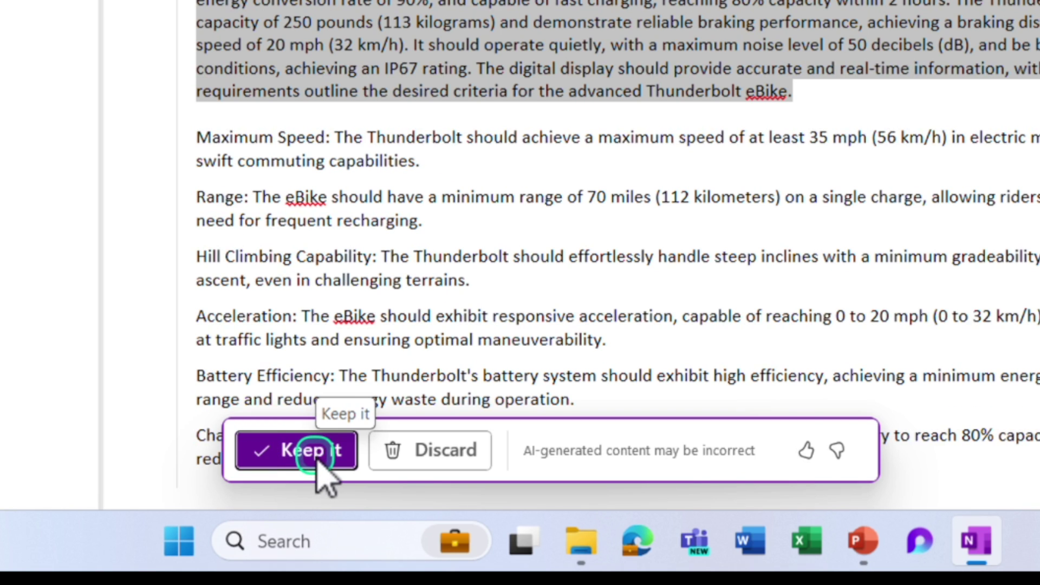
Keep the rewritten Performance Requirements paragraph and deselect the text
{"action": "left_click", "coordinate": [318, 455]}
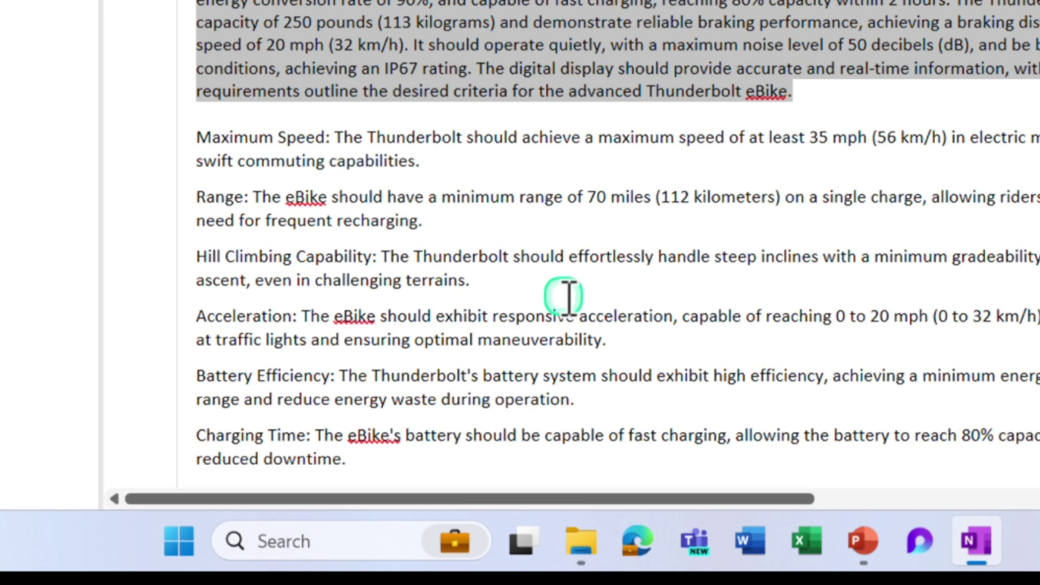
{"action": "scroll", "coordinate": [566, 293], "scroll_direction": "down", "scroll_amount": 8}
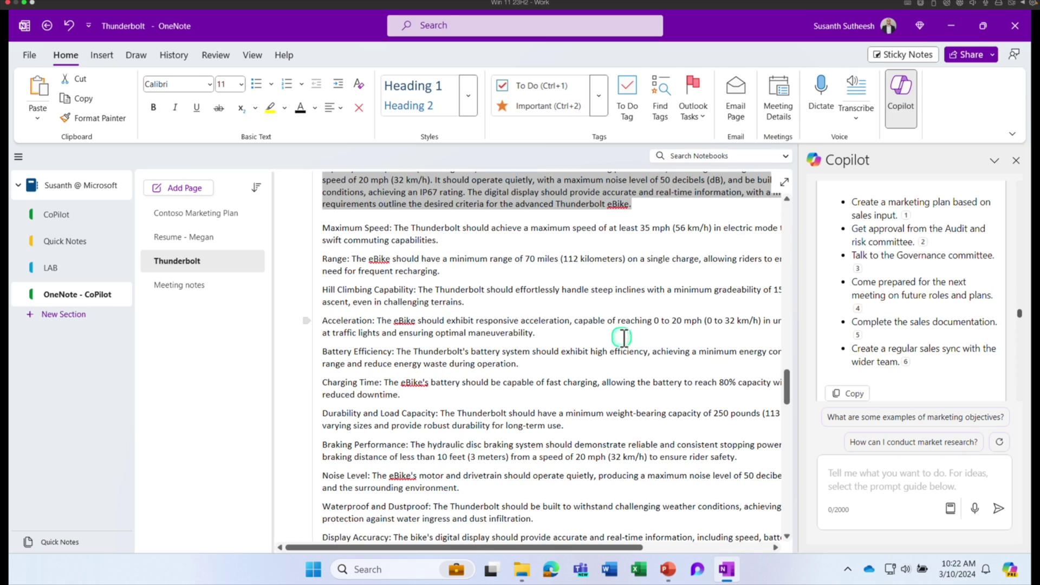
{"action": "left_click", "coordinate": [623, 337]}
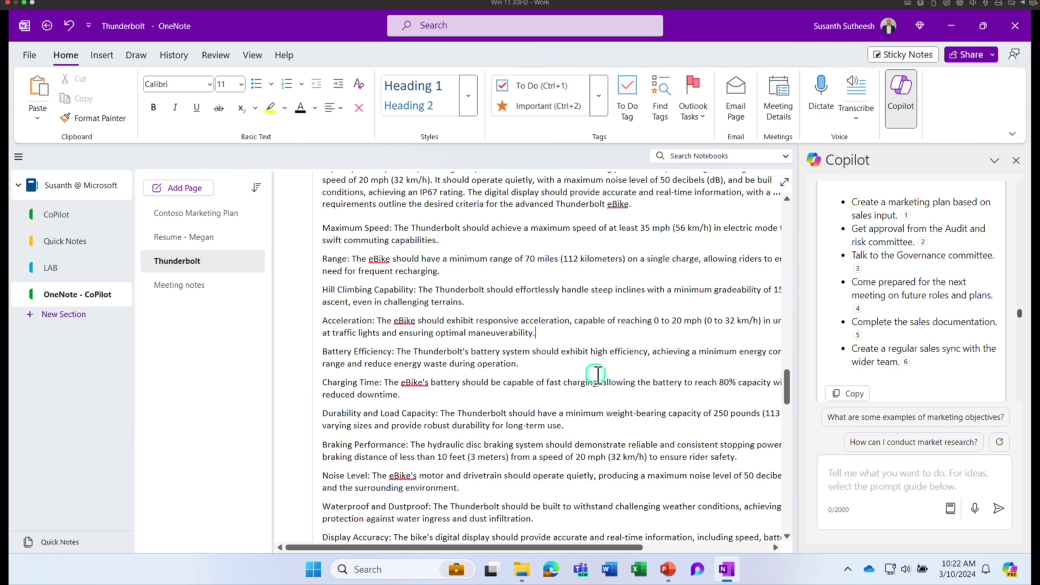
{"action": "scroll", "coordinate": [611, 360], "scroll_direction": "up", "scroll_amount": 15}
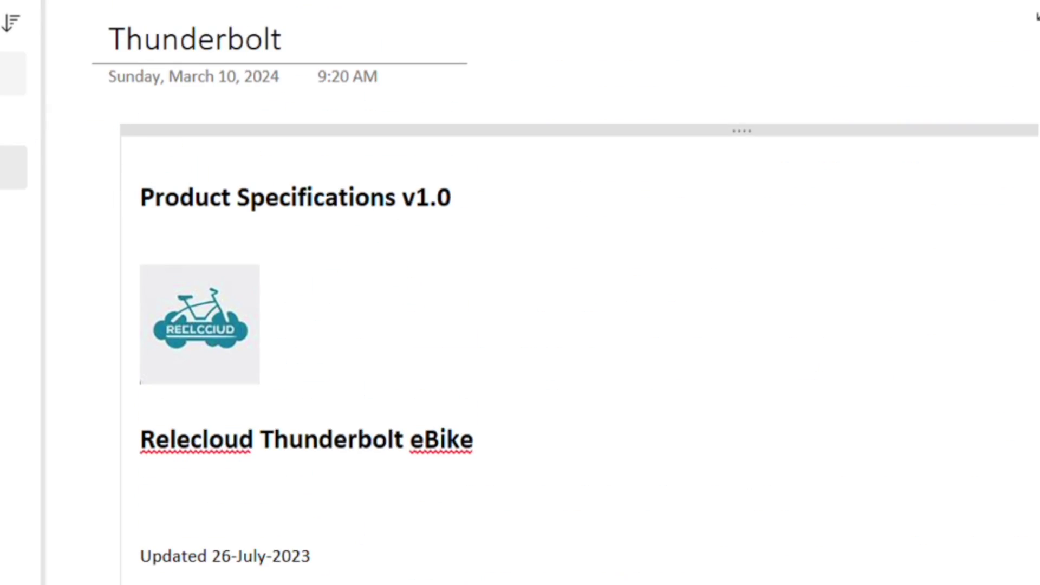
Switch to the Contoso Marketing Plan page, scroll down to VI. Implementation Plan, and click Copilot's prompt box
{"action": "key", "text": "ctrl+Page_Up"}
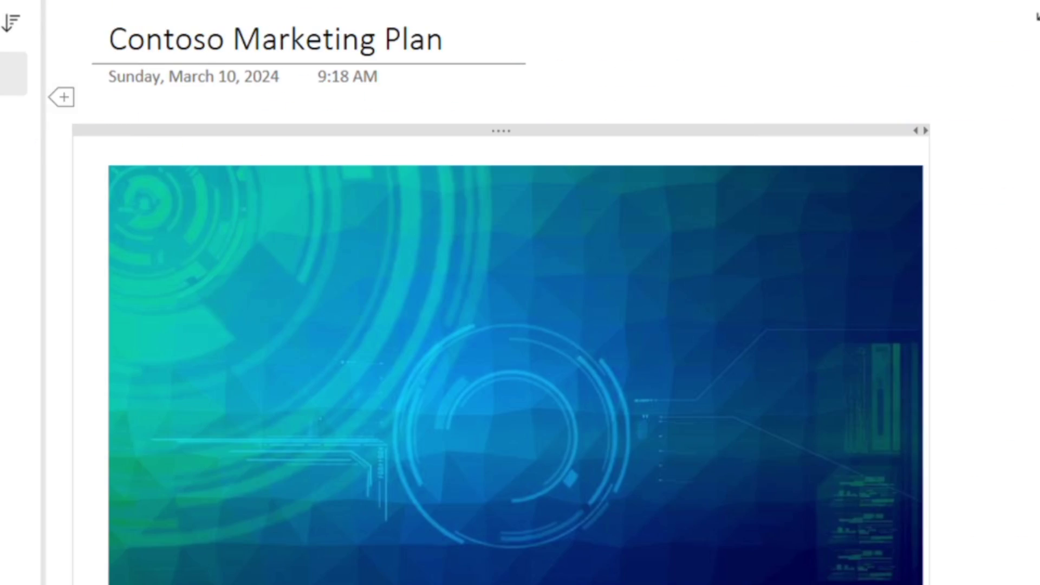
{"action": "scroll", "coordinate": [576, 328], "scroll_direction": "down", "scroll_amount": 20}
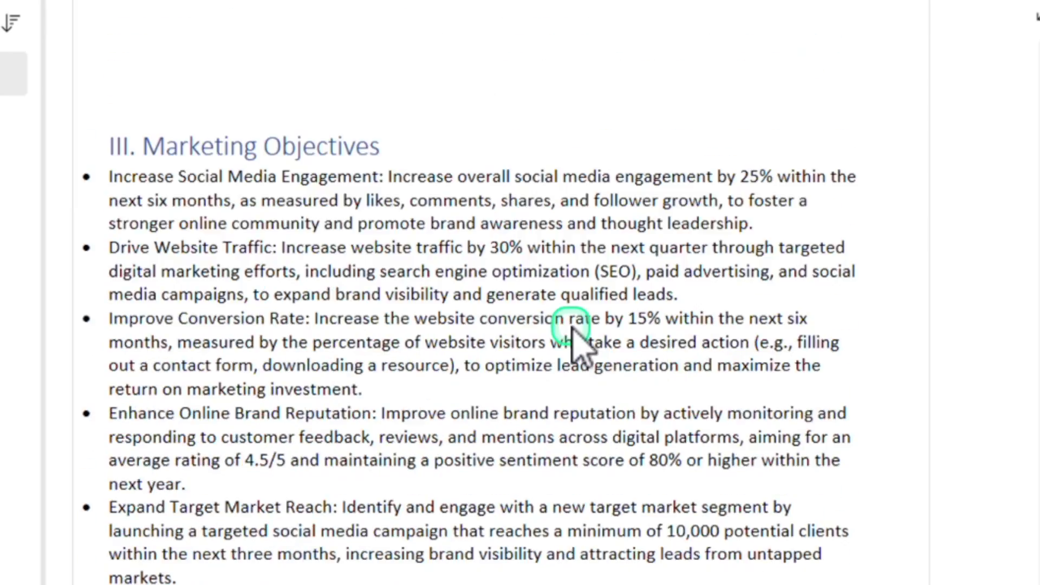
{"action": "scroll", "coordinate": [575, 328], "scroll_direction": "down", "scroll_amount": 20}
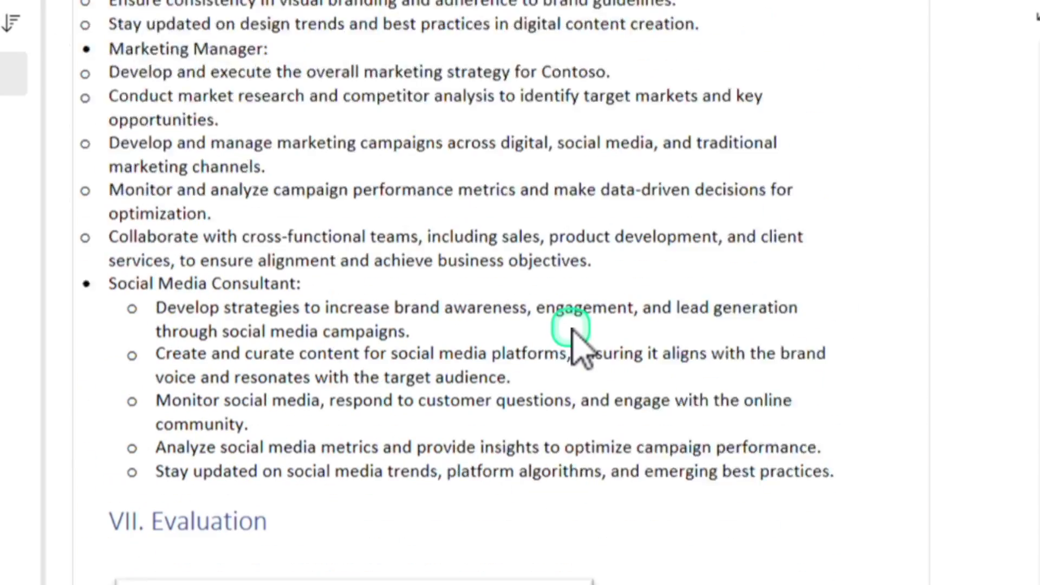
{"action": "scroll", "coordinate": [571, 329], "scroll_direction": "down", "scroll_amount": 20}
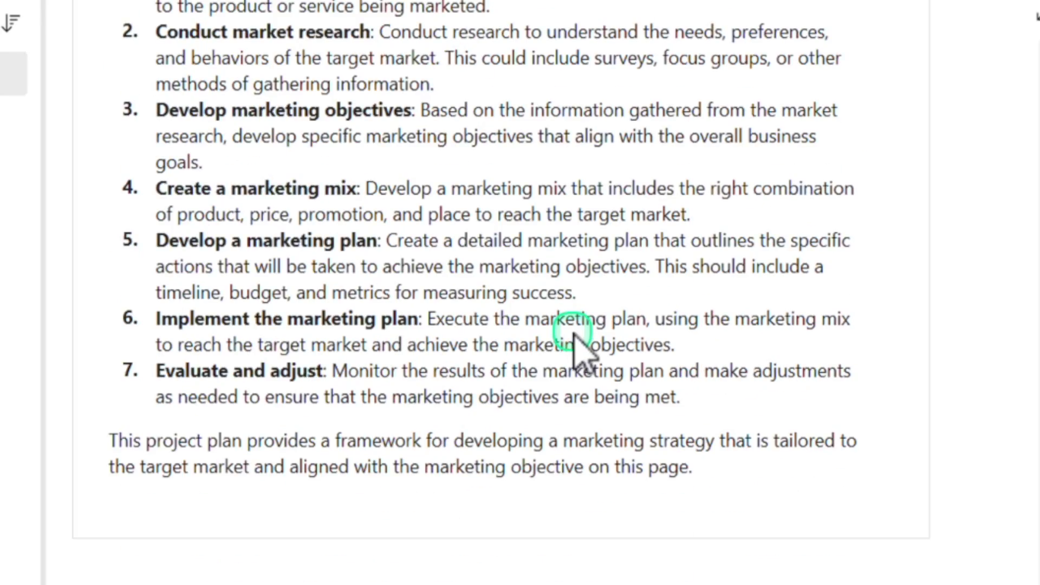
{"action": "scroll", "coordinate": [575, 330], "scroll_direction": "up", "scroll_amount": 15}
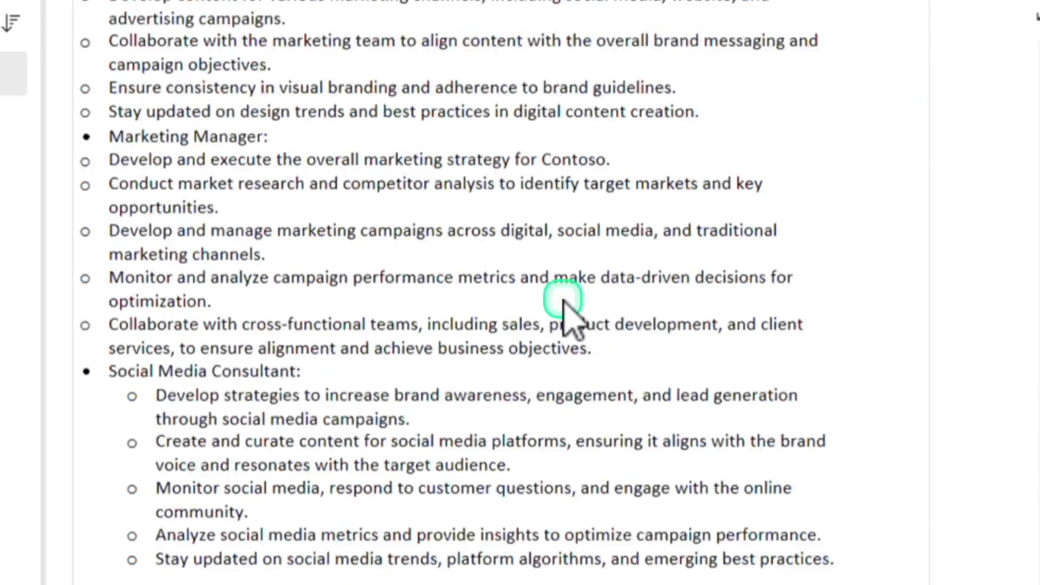
{"action": "scroll", "coordinate": [559, 397], "scroll_direction": "up", "scroll_amount": 4}
{"action": "scroll", "coordinate": [559, 397], "scroll_direction": "down", "scroll_amount": 12}
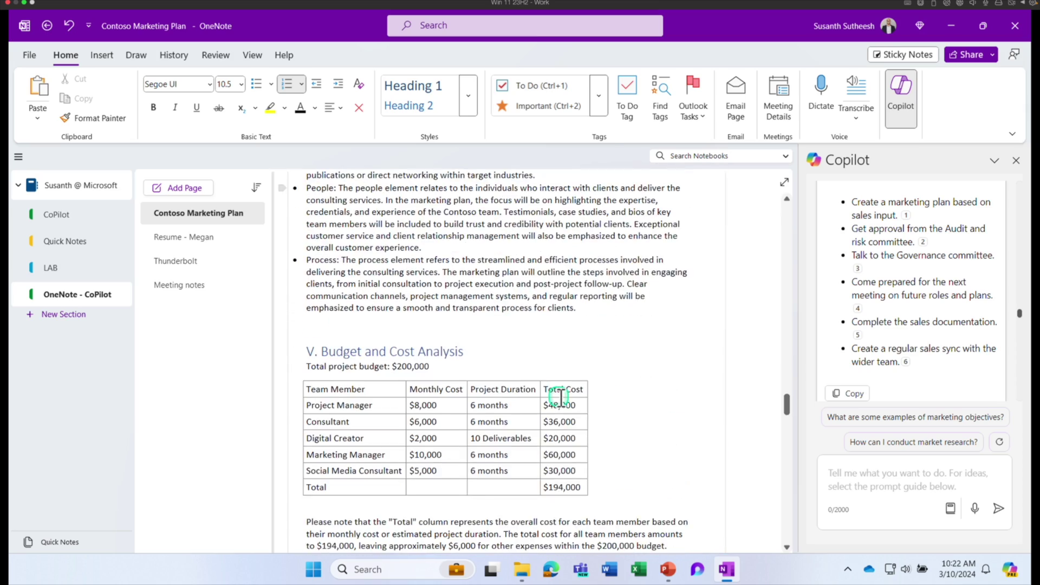
{"action": "scroll", "coordinate": [561, 397], "scroll_direction": "down", "scroll_amount": 15}
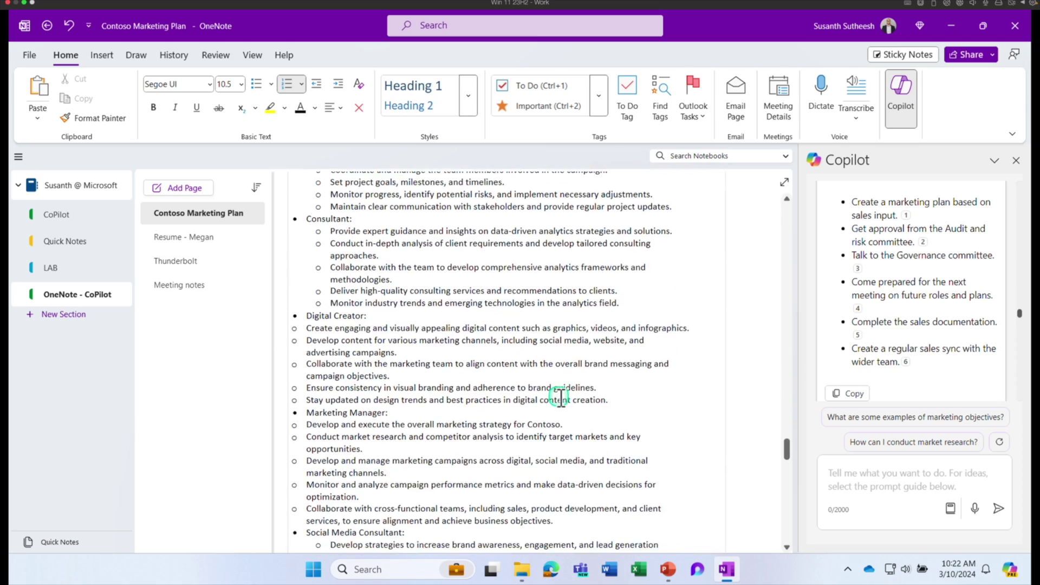
{"action": "scroll", "coordinate": [561, 397], "scroll_direction": "up", "scroll_amount": 3}
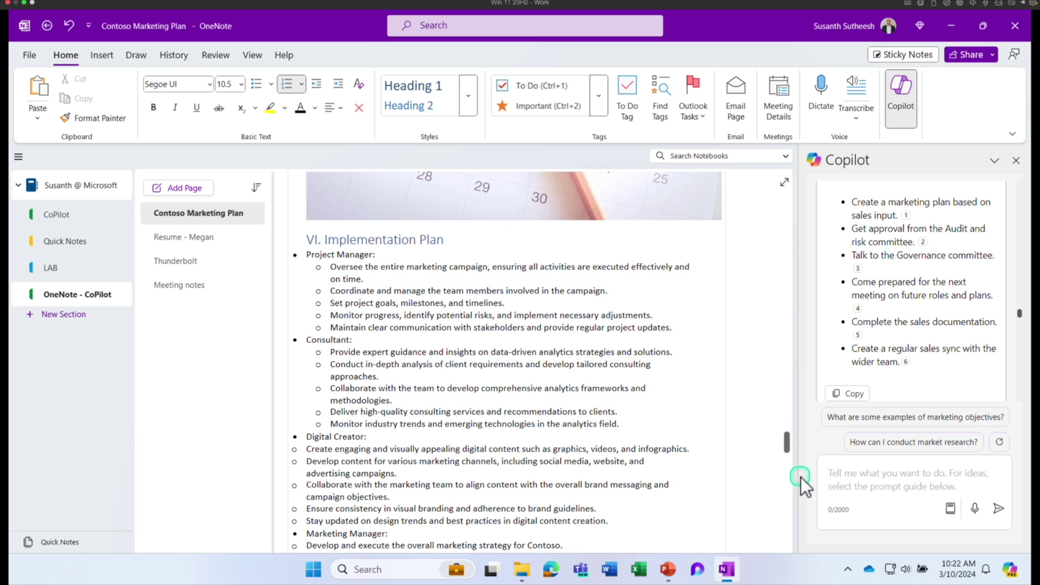
{"action": "left_click", "coordinate": [845, 474]}
Ask Copilot 'who are the stakeholders on this project', then send a follow-up about implementation-plan responsibilities
{"action": "type", "text": "who are the stakeholders on this project"}
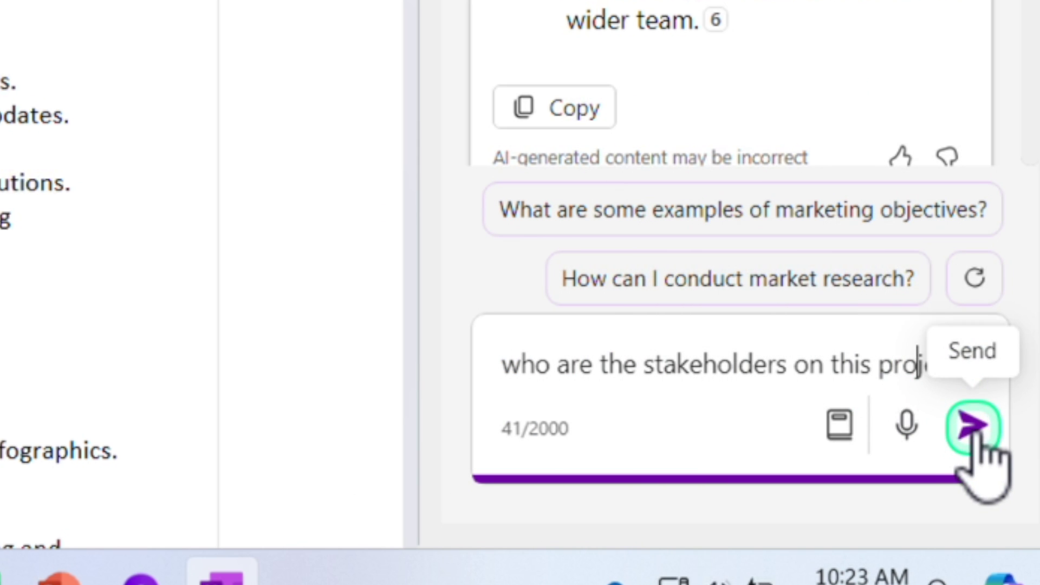
{"action": "left_click", "coordinate": [973, 428]}
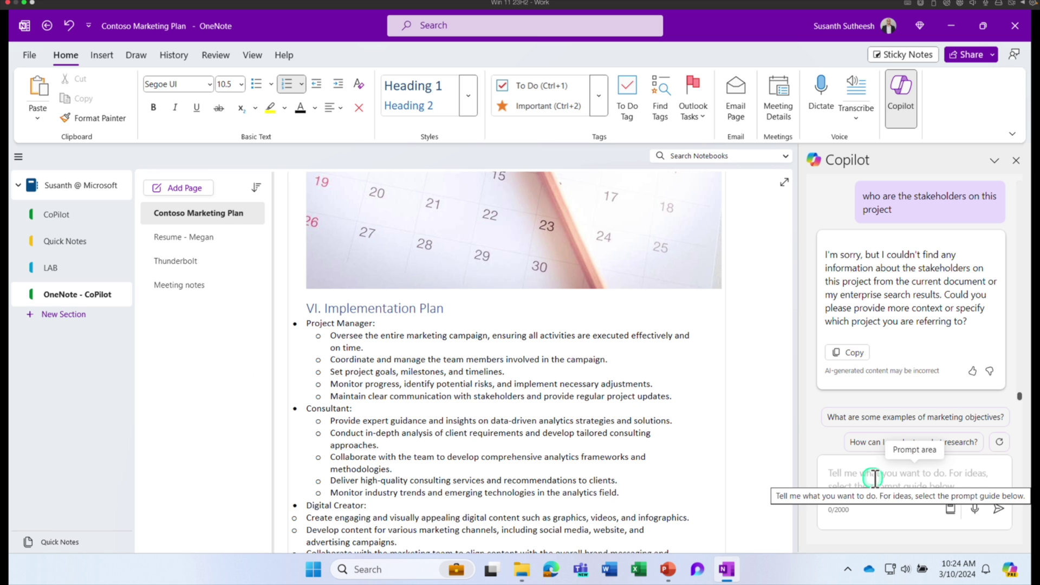
{"action": "left_click", "coordinate": [885, 479]}
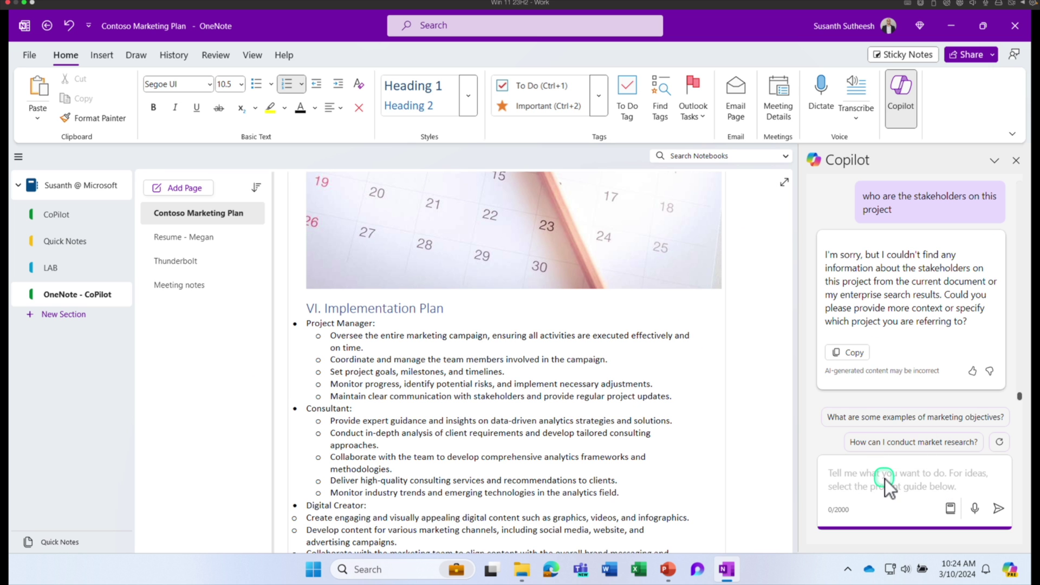
{"action": "type", "text": "who are the people responsible for the Contoso marketing implementation plan in this page"}
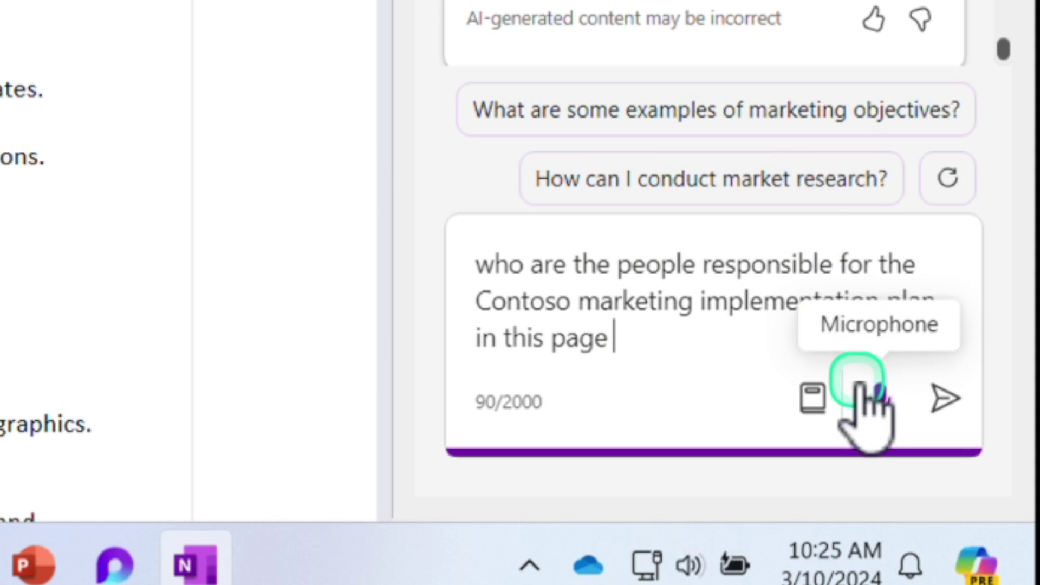
{"action": "left_click", "coordinate": [943, 403]}
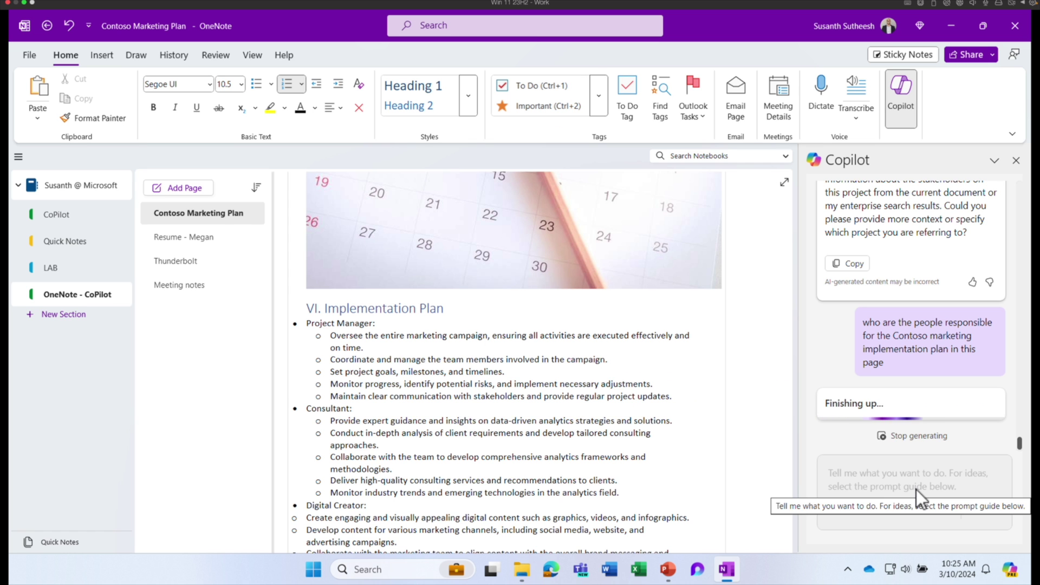
{"action": "left_click", "coordinate": [994, 354]}
{"action": "scroll", "coordinate": [872, 291], "scroll_direction": "up", "scroll_amount": 3}
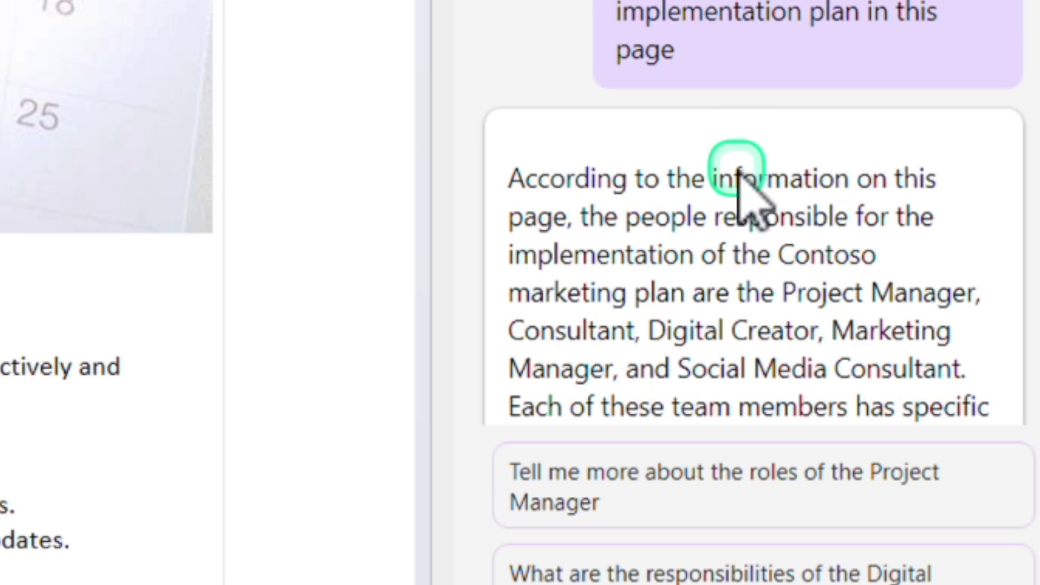
{"action": "scroll", "coordinate": [899, 270], "scroll_direction": "down", "scroll_amount": 1}
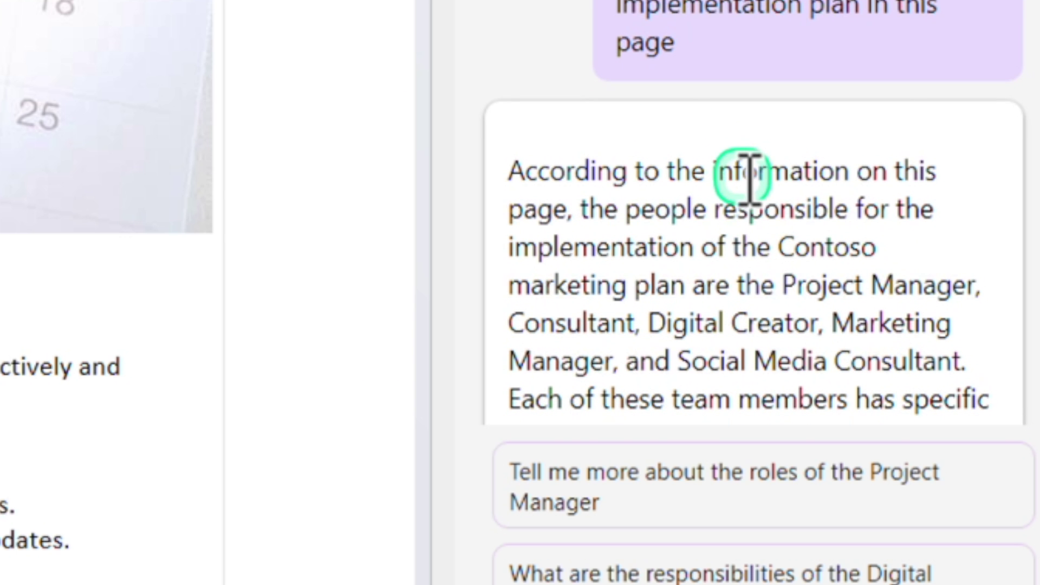
{"action": "scroll", "coordinate": [639, 203], "scroll_direction": "down", "scroll_amount": 1}
{"action": "left_click_drag", "start_coordinate": [626, 208], "coordinate": [894, 249]}
{"action": "scroll", "coordinate": [755, 243], "scroll_direction": "down", "scroll_amount": 1}
{"action": "left_click", "coordinate": [743, 274]}
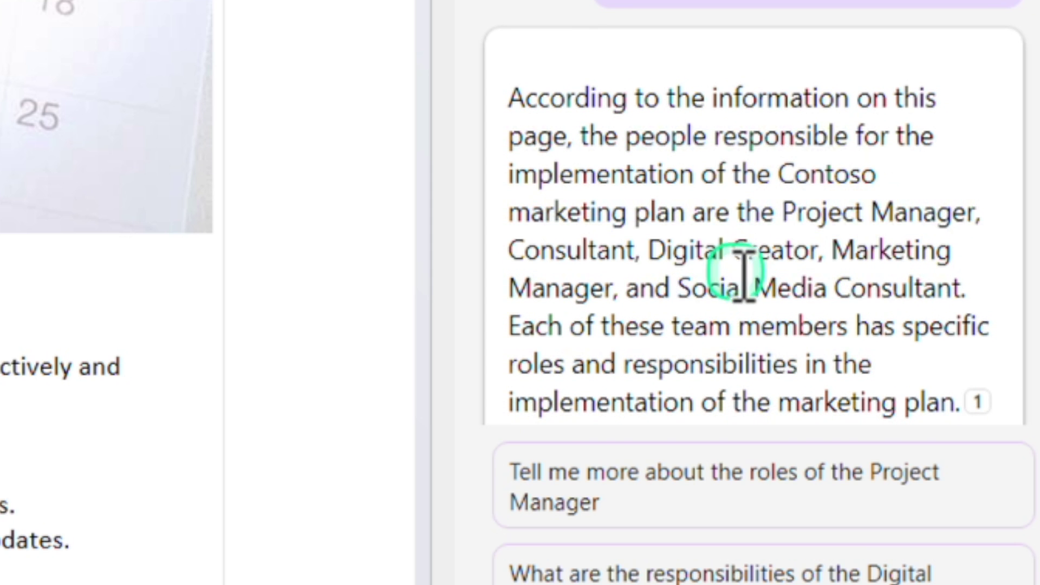
{"action": "scroll", "coordinate": [726, 271], "scroll_direction": "down", "scroll_amount": 3}
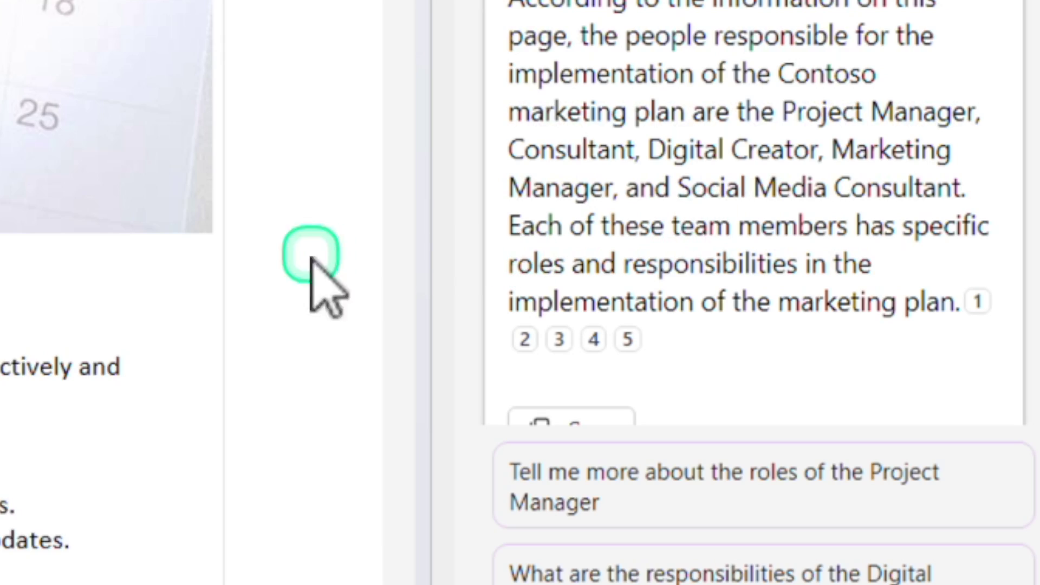
{"action": "scroll", "coordinate": [313, 279], "scroll_direction": "up", "scroll_amount": 10}
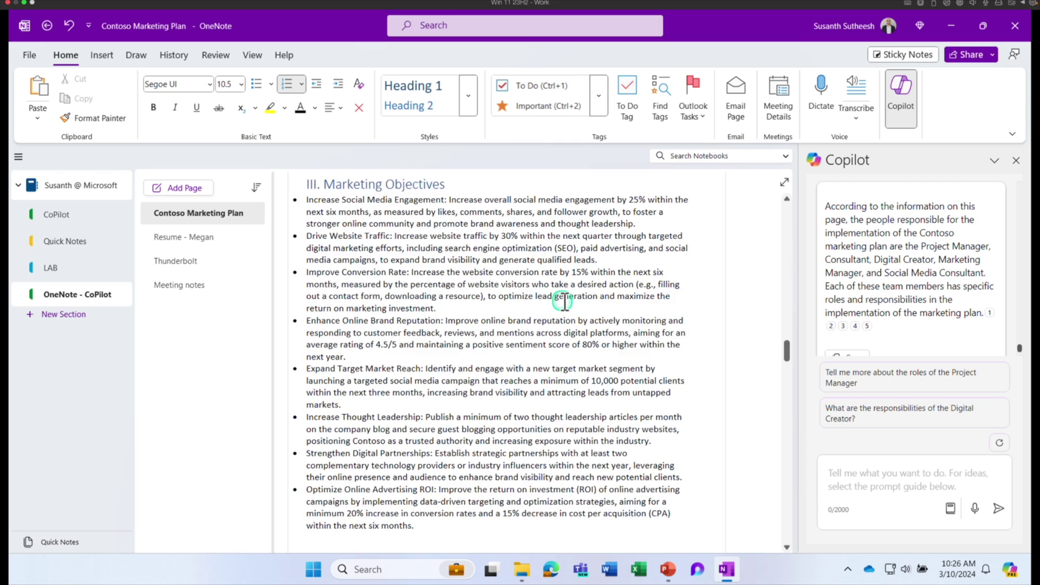
{"action": "scroll", "coordinate": [563, 302], "scroll_direction": "down", "scroll_amount": 15}
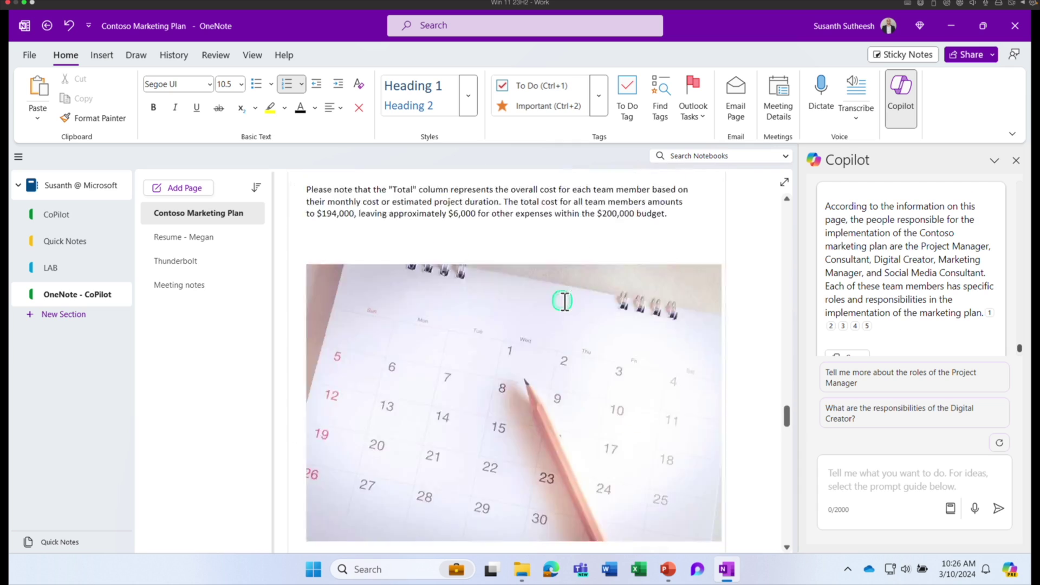
{"action": "scroll", "coordinate": [563, 302], "scroll_direction": "up", "scroll_amount": 5}
{"action": "scroll", "coordinate": [563, 302], "scroll_direction": "up", "scroll_amount": 5}
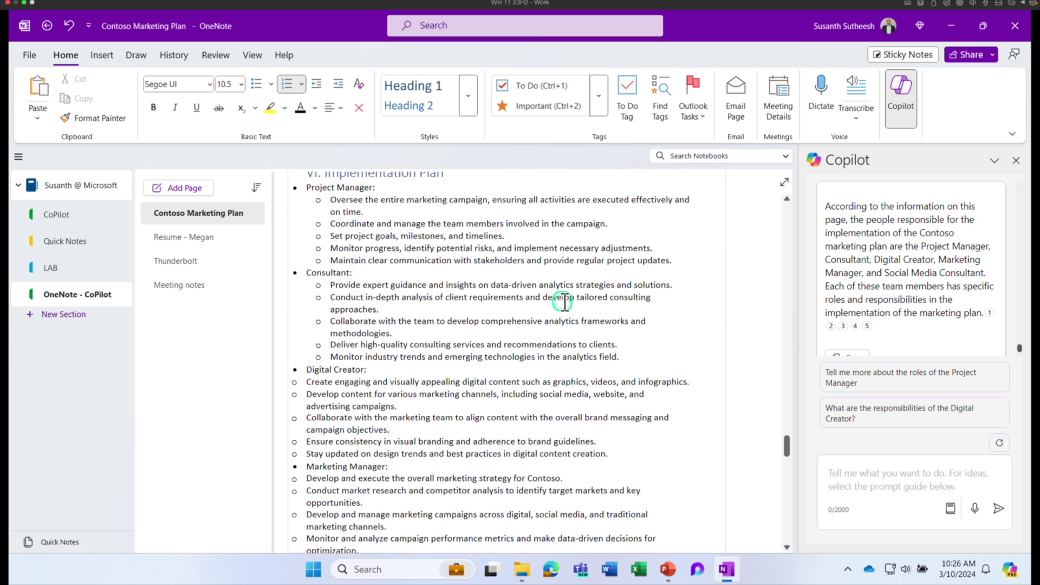
{"action": "scroll", "coordinate": [563, 302], "scroll_direction": "down", "scroll_amount": 4}
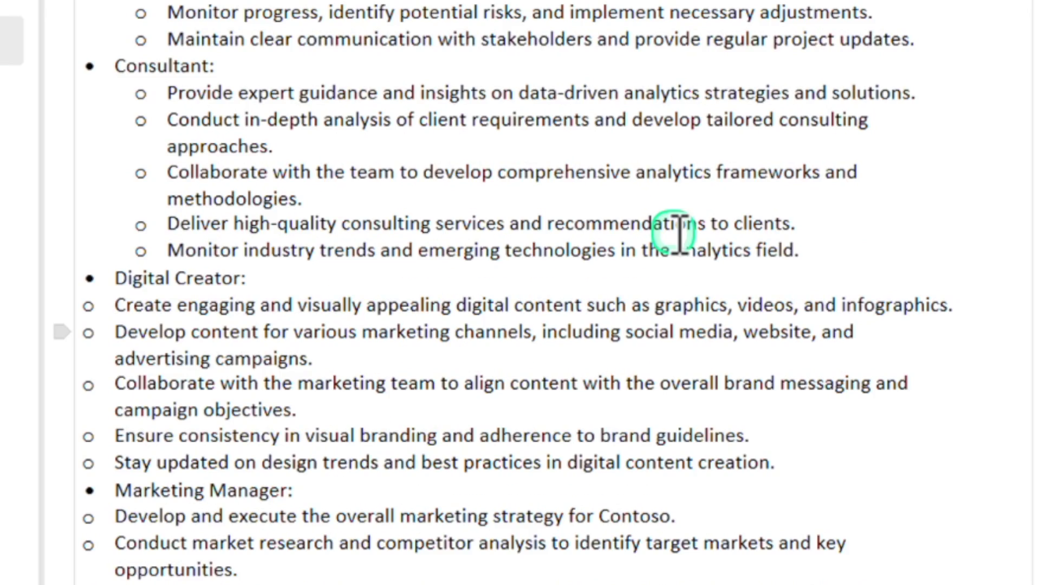
{"action": "scroll", "coordinate": [558, 287], "scroll_direction": "up", "scroll_amount": 3}
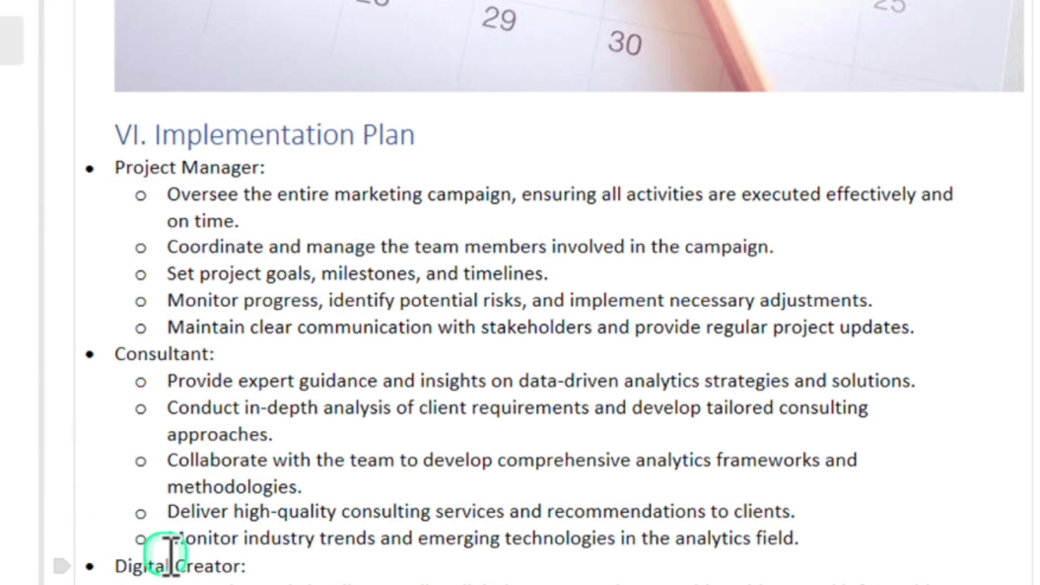
{"action": "scroll", "coordinate": [172, 558], "scroll_direction": "down", "scroll_amount": 8}
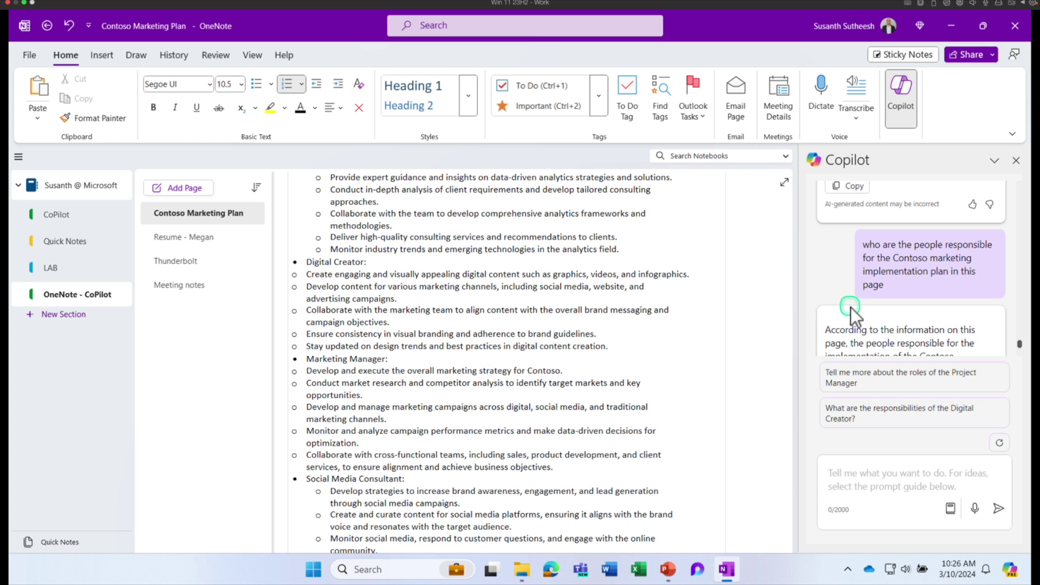
{"action": "scroll", "coordinate": [853, 305], "scroll_direction": "up", "scroll_amount": 5}
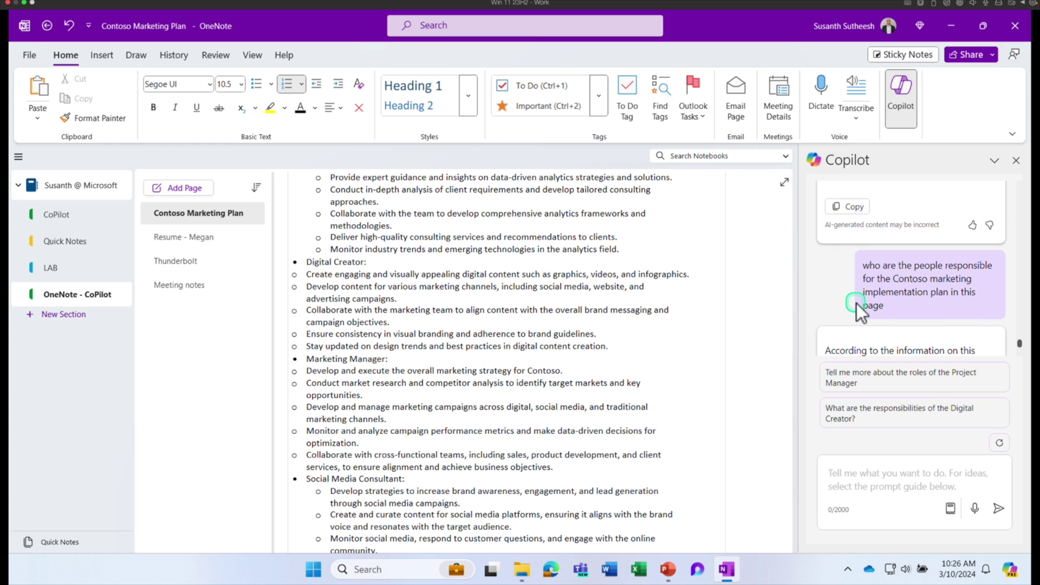
{"action": "scroll", "coordinate": [856, 303], "scroll_direction": "up", "scroll_amount": 3}
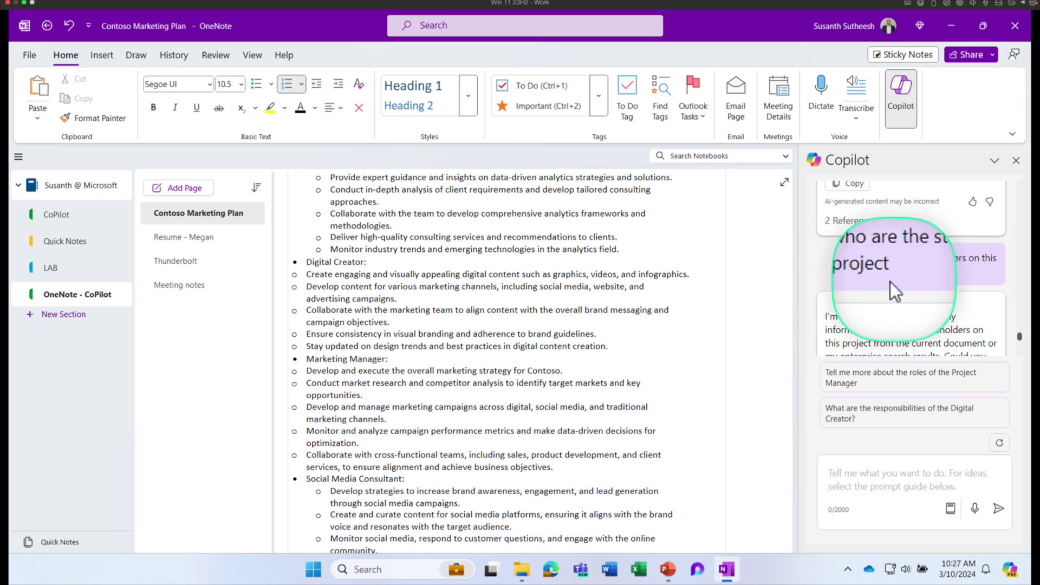
{"action": "scroll", "coordinate": [887, 285], "scroll_direction": "down", "scroll_amount": 2}
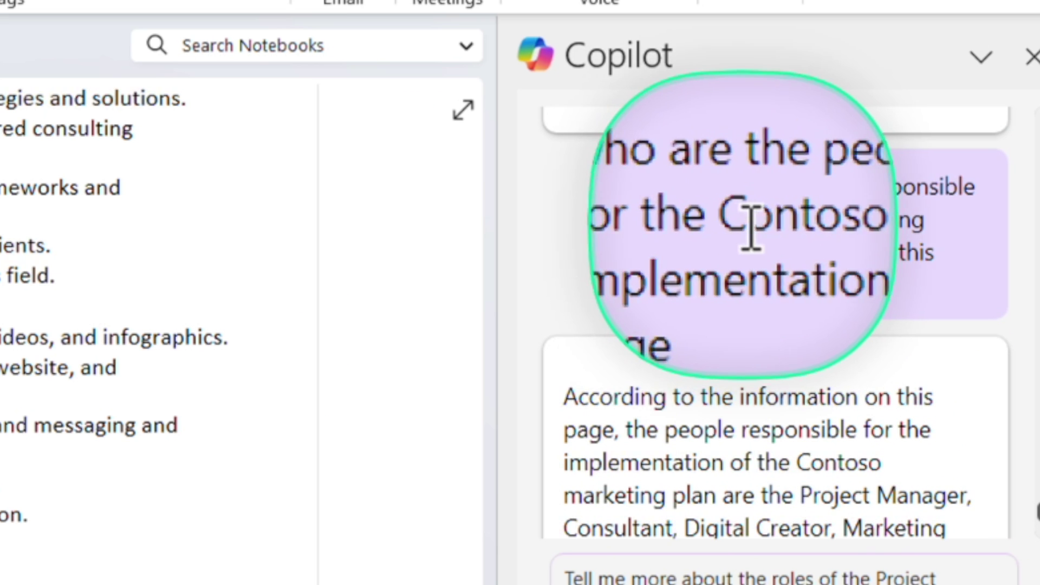
{"action": "scroll", "coordinate": [699, 414], "scroll_direction": "down", "scroll_amount": 2}
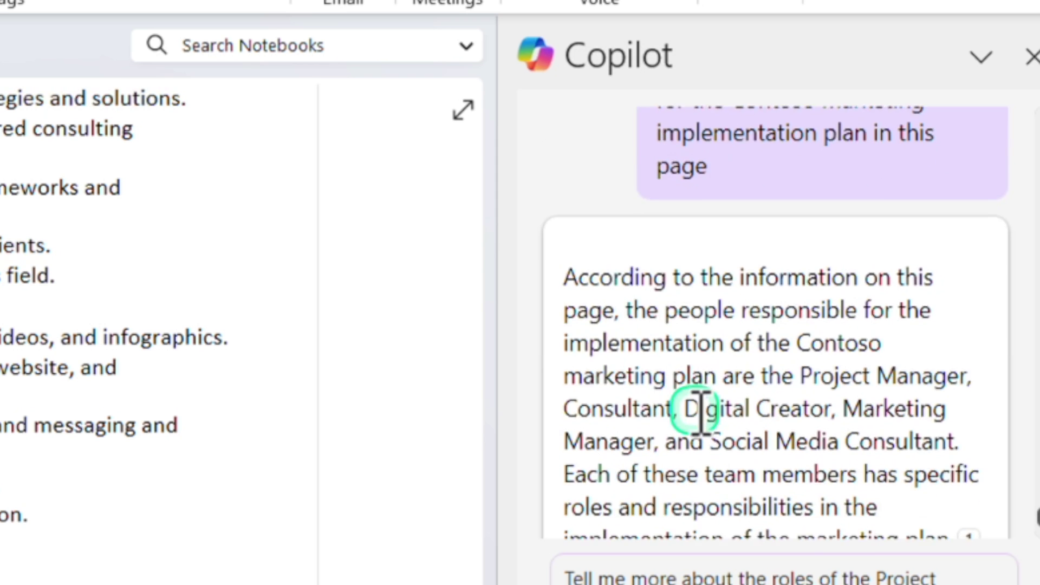
{"action": "scroll", "coordinate": [701, 414], "scroll_direction": "down", "scroll_amount": 3}
{"action": "scroll", "coordinate": [701, 379], "scroll_direction": "up", "scroll_amount": 3}
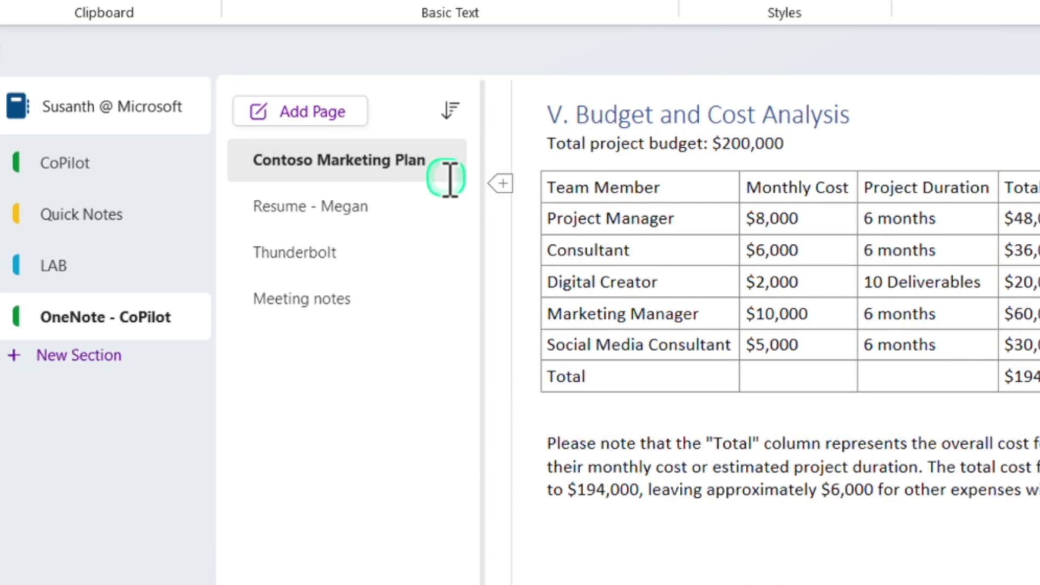
Add a new blank page and send Copilot the Easter egg-hunt shopping list request for kids aged 6-12
{"action": "left_click", "coordinate": [330, 112]}
{"action": "left_click", "coordinate": [330, 112]}
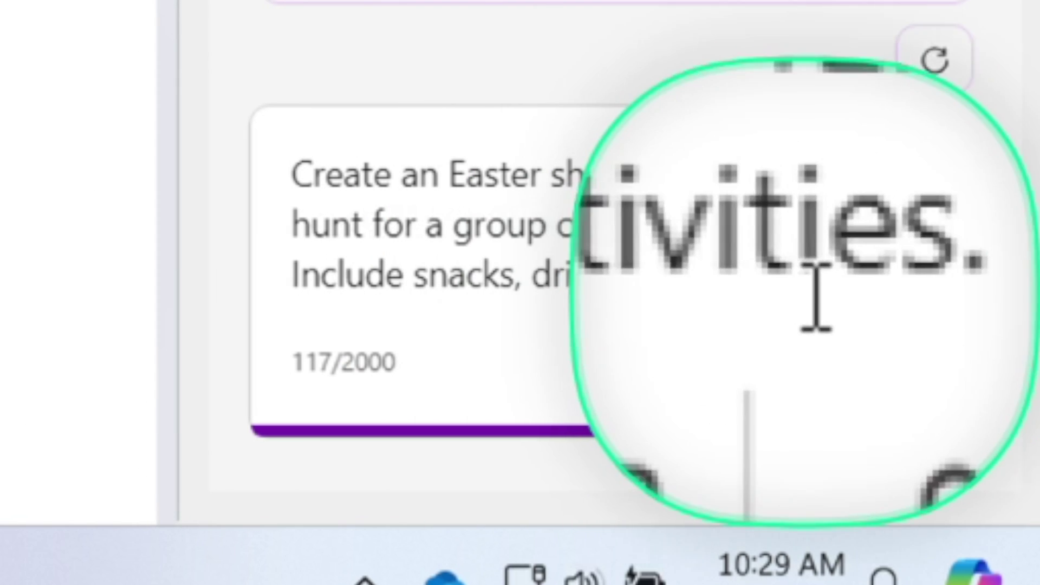
{"action": "left_click", "coordinate": [928, 359]}
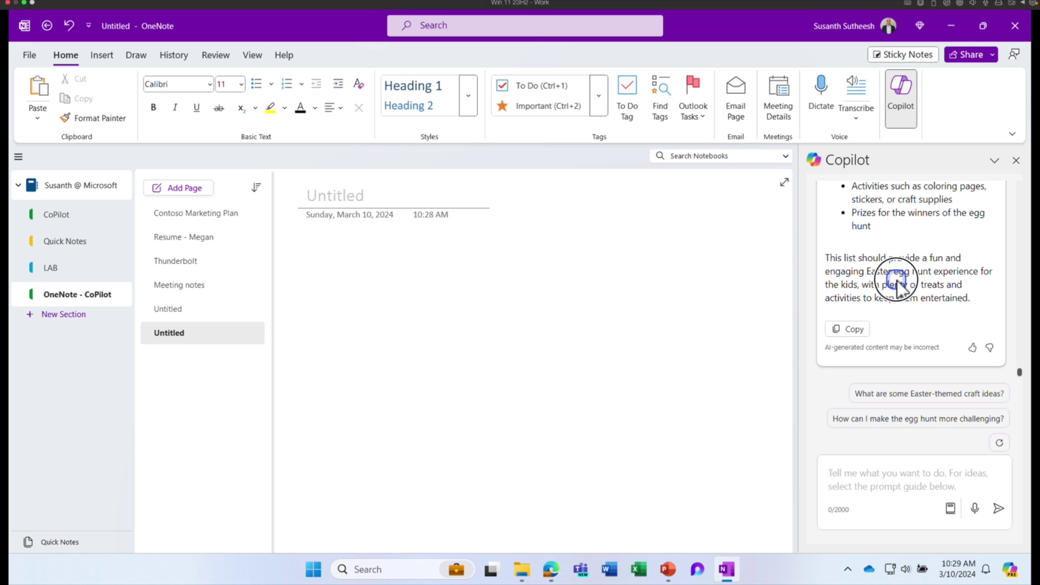
Copy Copilot's Easter egg-hunt shopping list answer and paste it onto the new page
{"action": "scroll", "coordinate": [897, 280], "scroll_direction": "up", "scroll_amount": 5}
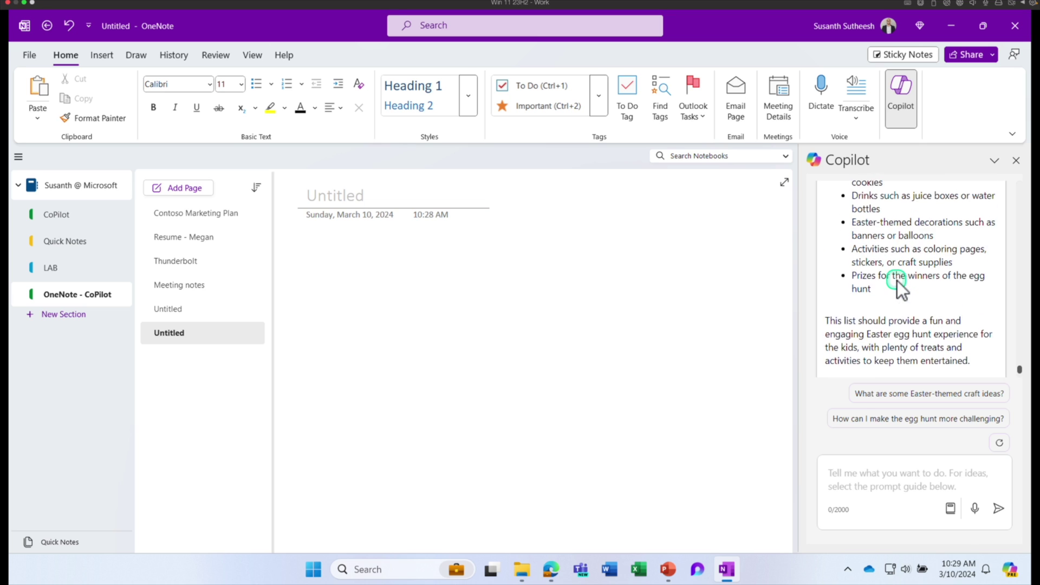
{"action": "scroll", "coordinate": [897, 281], "scroll_direction": "up", "scroll_amount": 5}
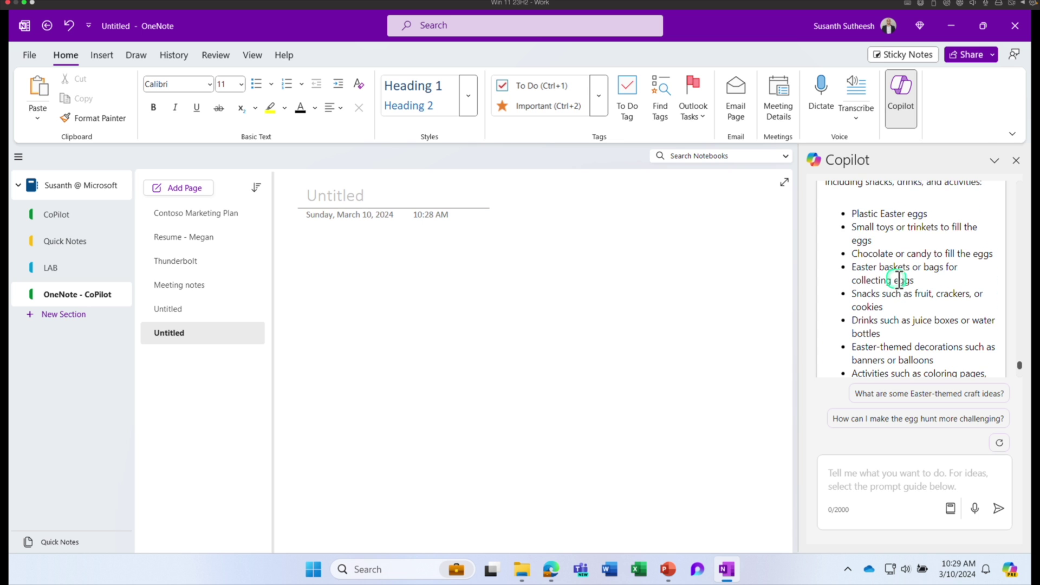
{"action": "scroll", "coordinate": [897, 281], "scroll_direction": "down", "scroll_amount": 5}
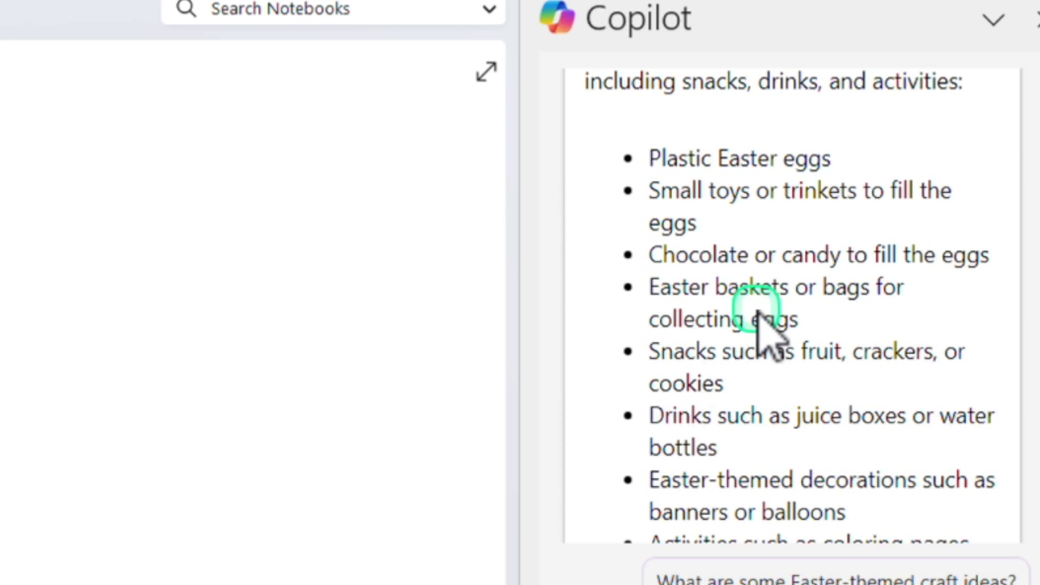
{"action": "scroll", "coordinate": [753, 315], "scroll_direction": "down", "scroll_amount": 5}
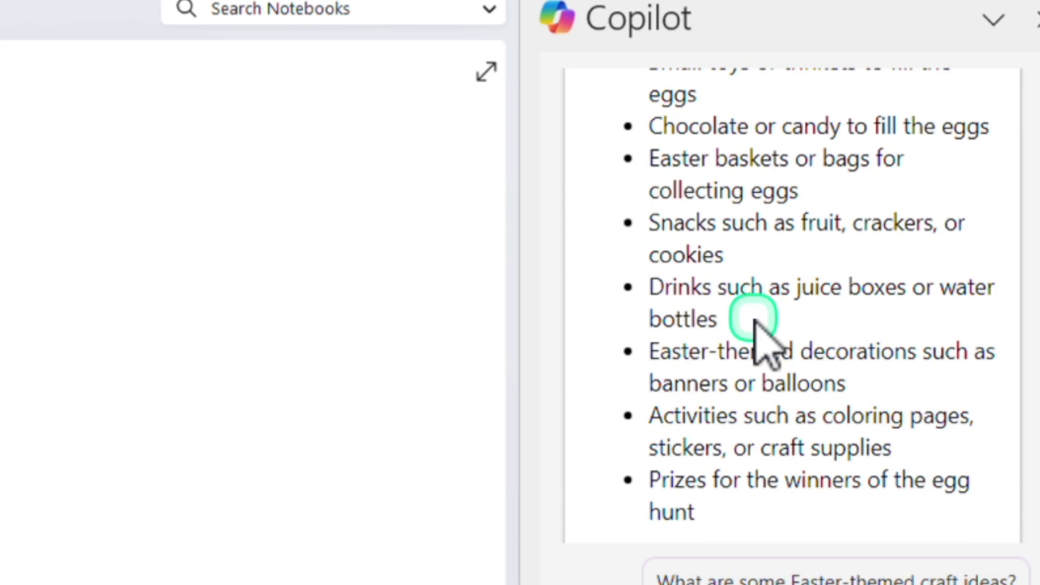
{"action": "left_click", "coordinate": [656, 427]}
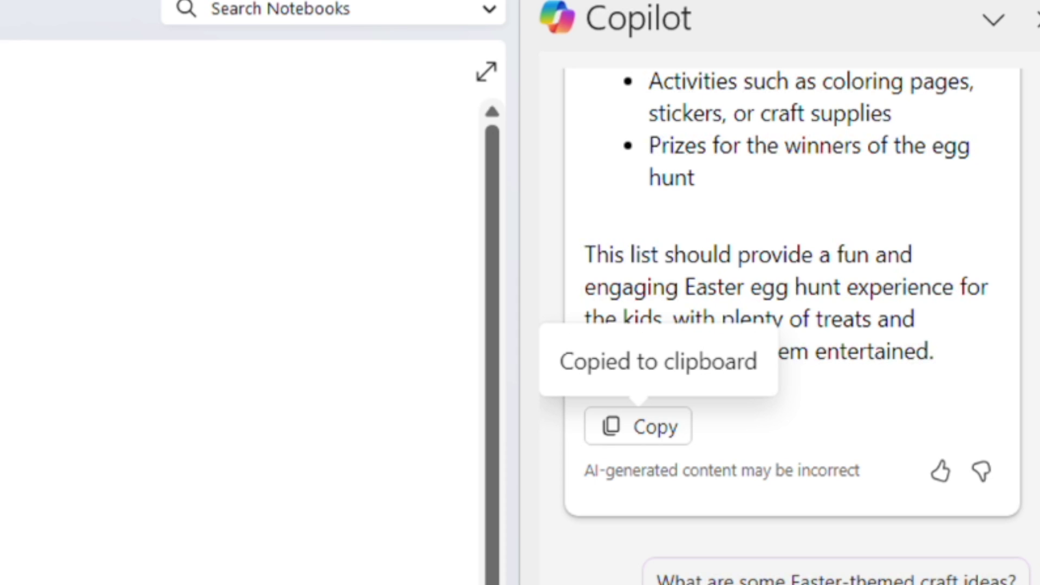
{"action": "key", "text": "ctrl+v"}
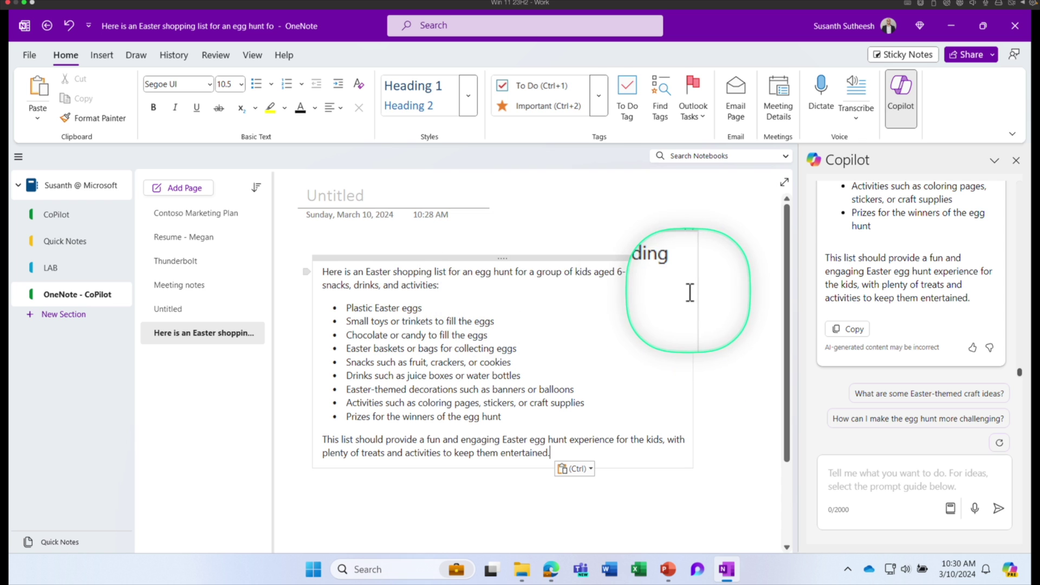
Dismiss the paste options and select all nine shopping items, from Plastic eggs to the last bullet
{"action": "key", "text": "ctrl"}
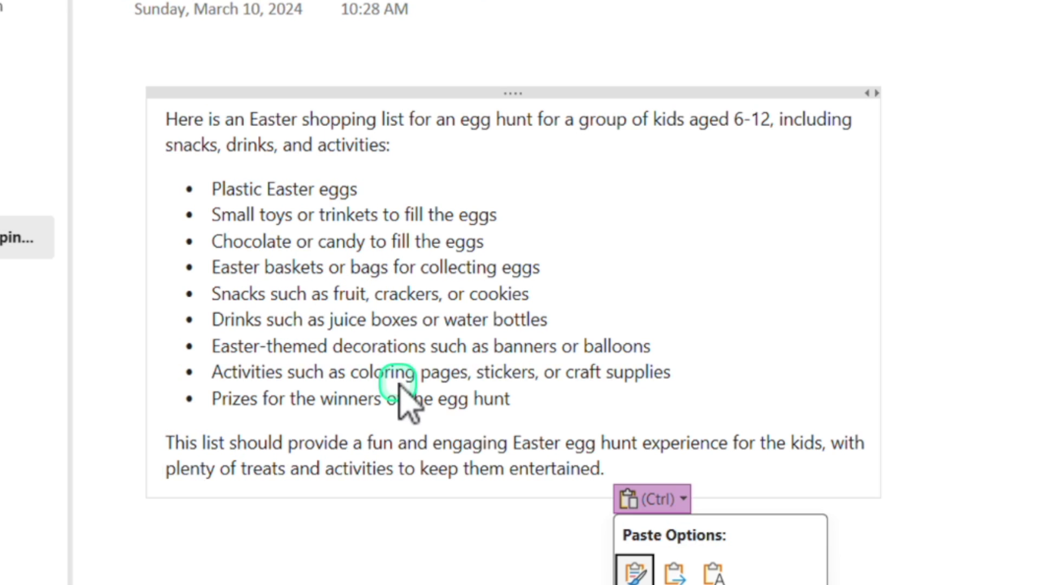
{"action": "left_click", "coordinate": [591, 411]}
{"action": "left_click_drag", "start_coordinate": [541, 403], "coordinate": [227, 195]}
{"action": "right_click", "coordinate": [229, 201]}
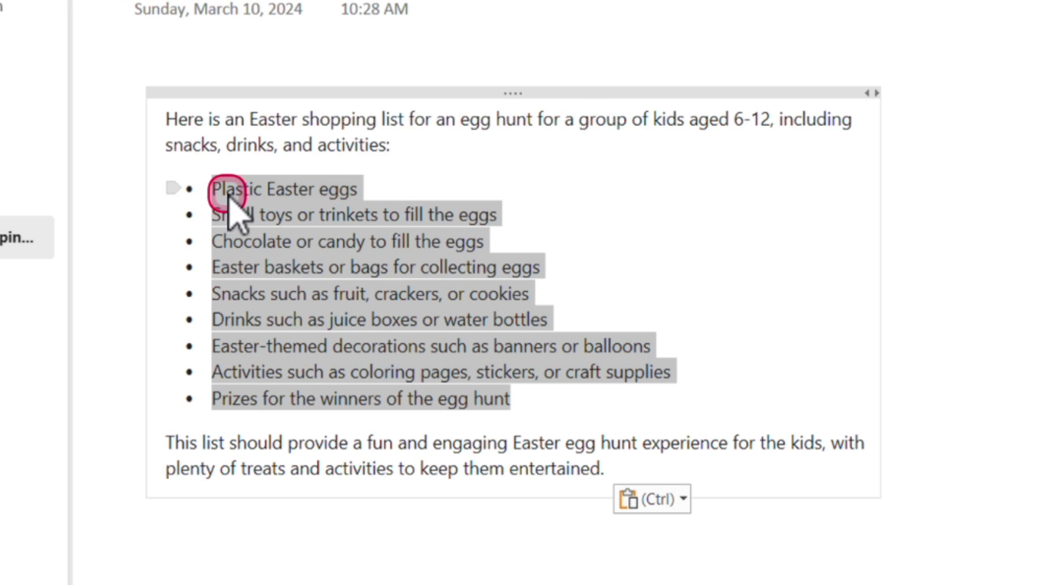
Have Copilot convert the selected items into a nine-checkbox To-Do List
{"action": "mouse_move", "coordinate": [446, 0]}
{"action": "left_click", "coordinate": [662, 85]}
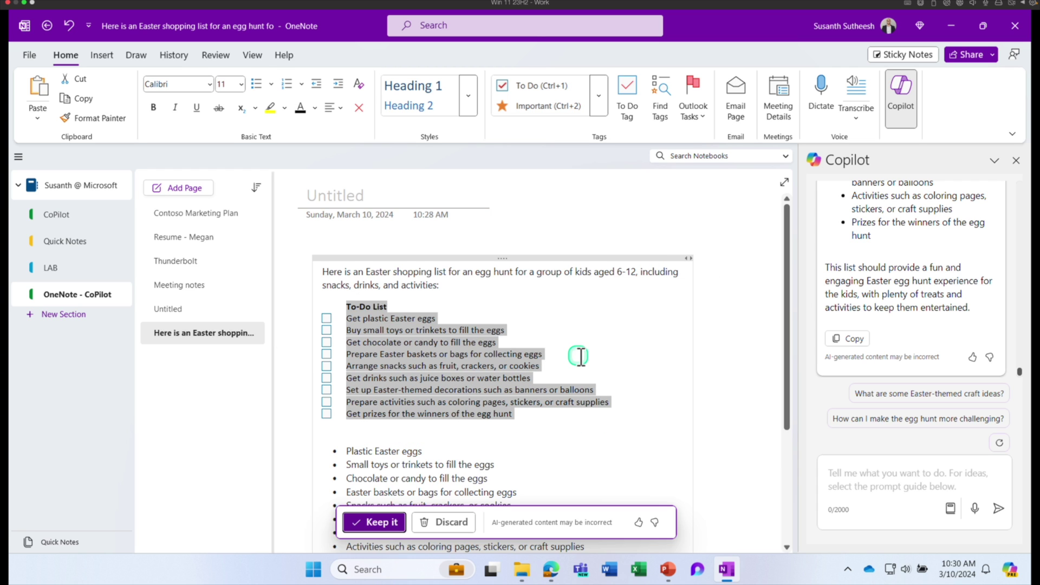
{"action": "scroll", "coordinate": [458, 351], "scroll_direction": "down", "scroll_amount": 1}
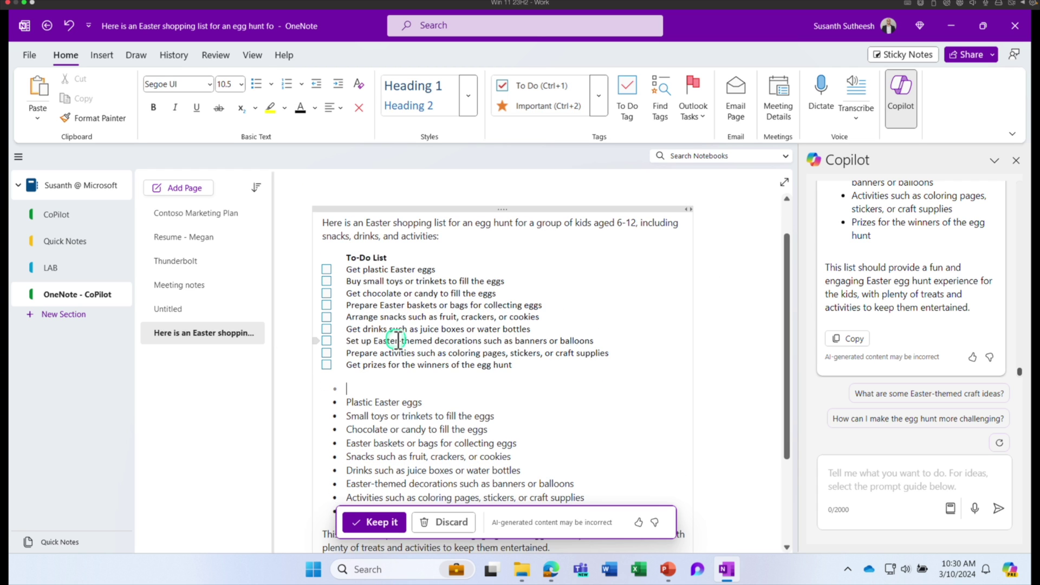